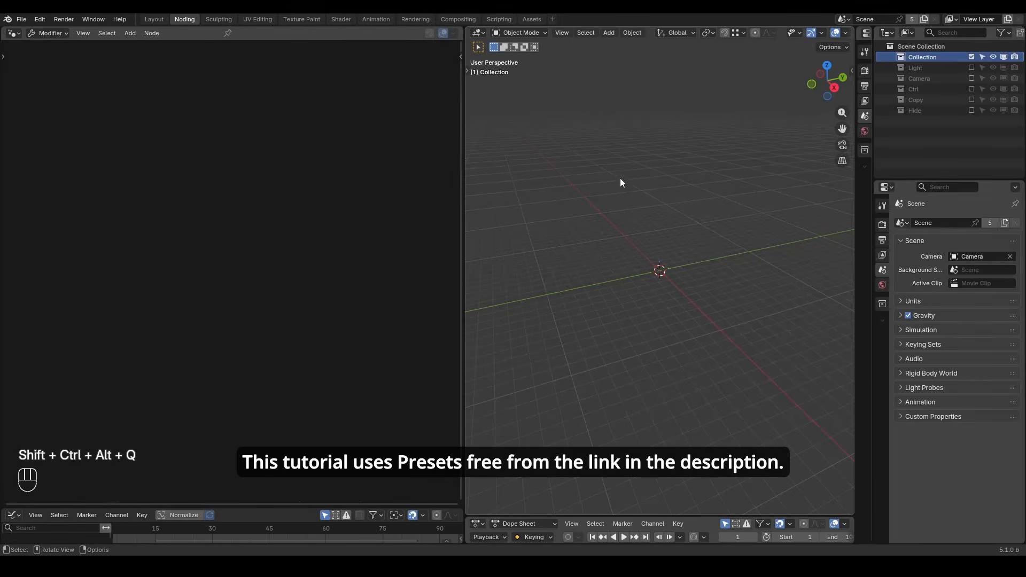
- Add a mesh plane at the origin and attach an Empty Hair curves object to it
key("shift+a")
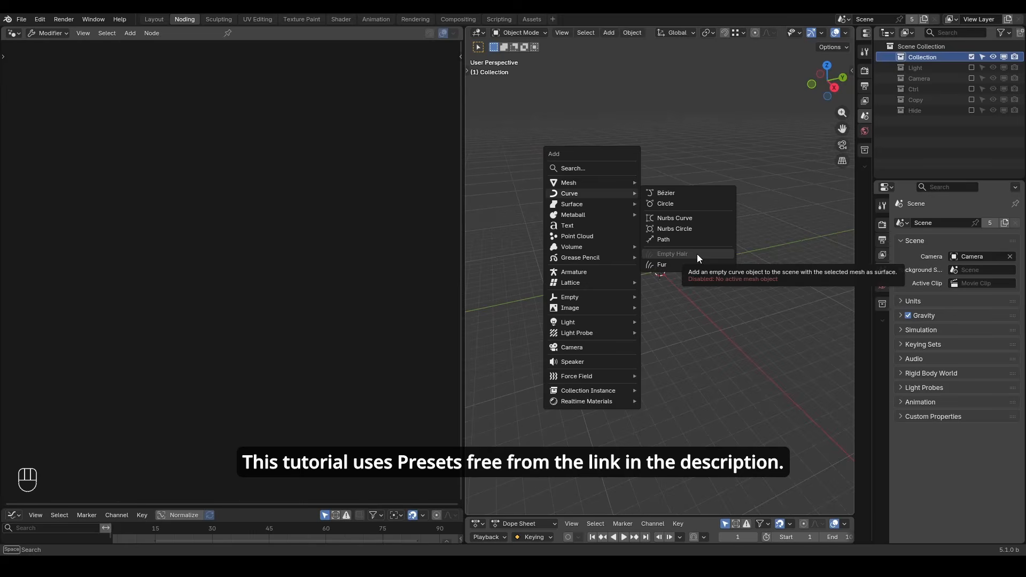
mouse_move(605, 183)
left_click(660, 183)
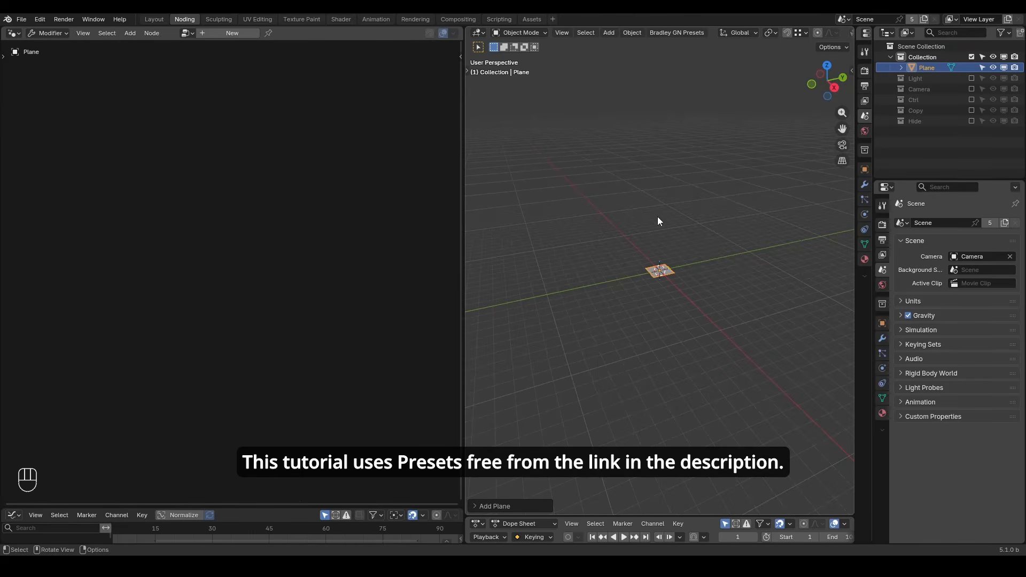
key("shift+a")
mouse_move(667, 230)
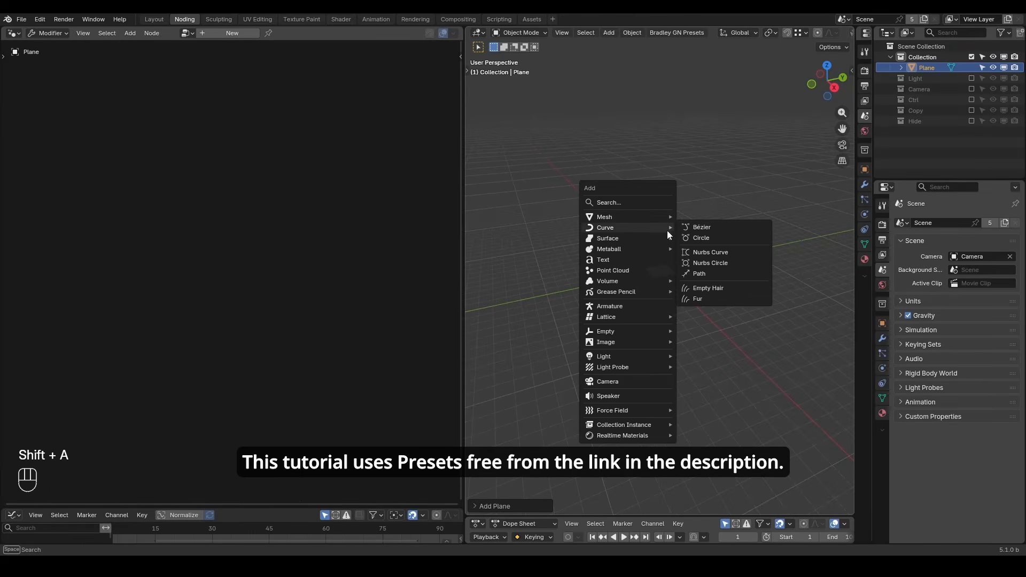
left_click(740, 292)
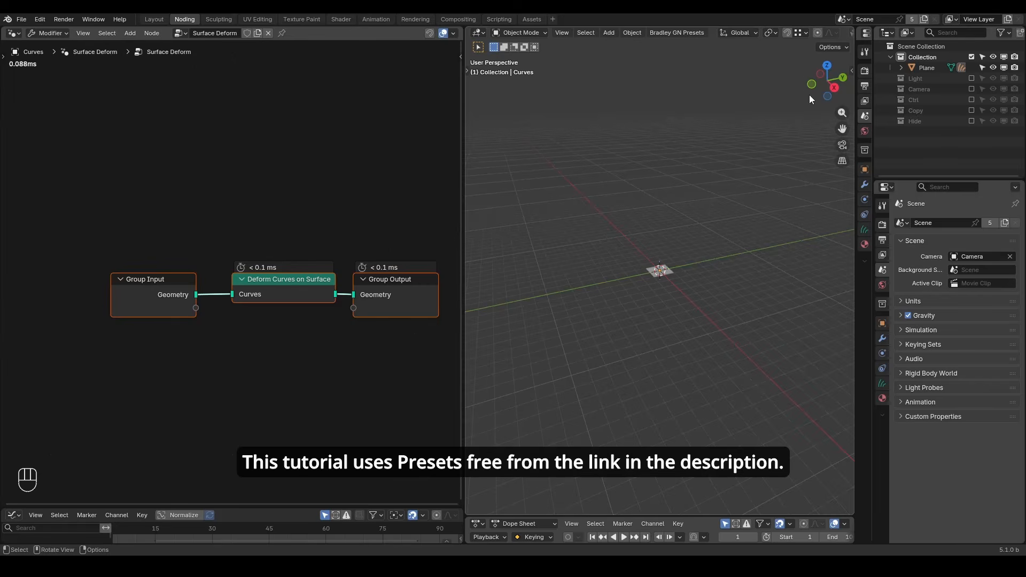
- Delete the parent plane and select the remaining Curves object
left_click(901, 68)
left_click(926, 68)
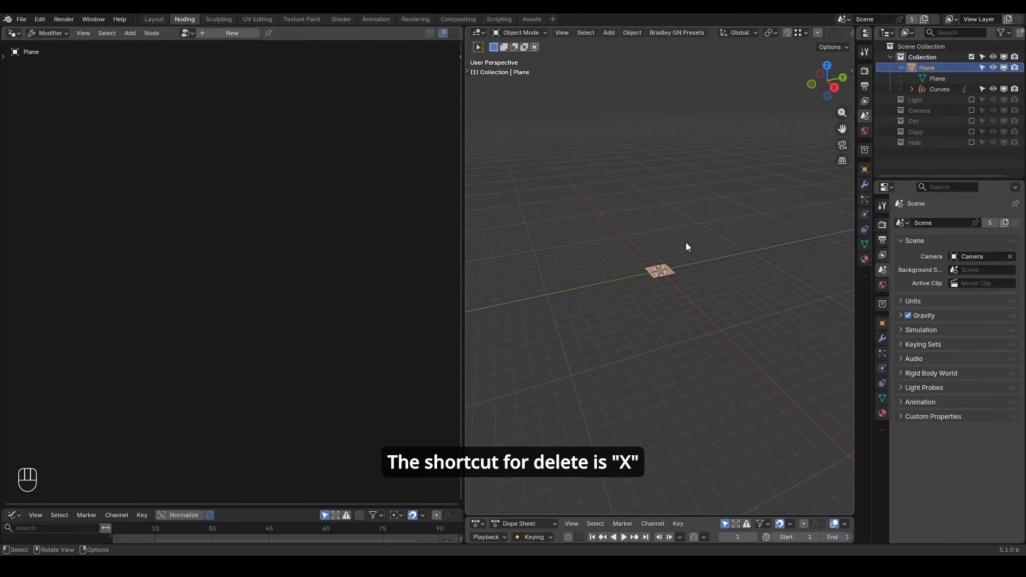
key("x")
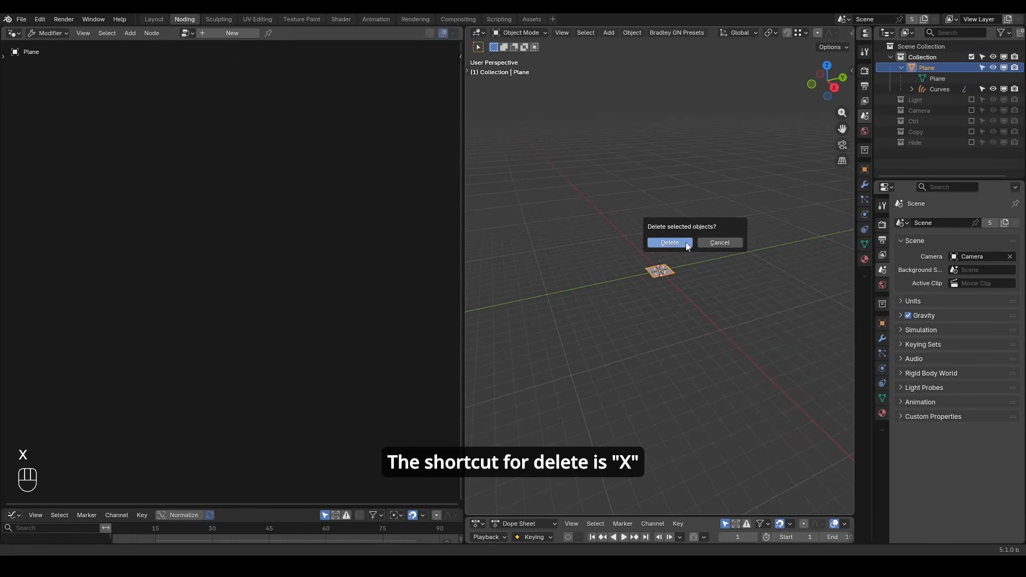
left_click(687, 243)
left_click(924, 68)
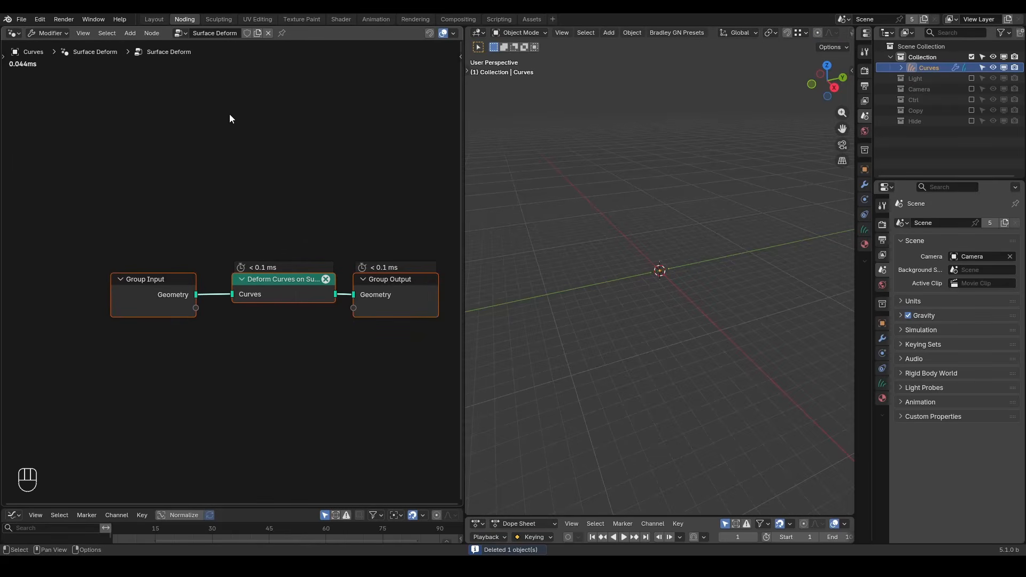
- Rename the Surface Deform node group as Video Driven Knitting, give it a fake user and pin it in the editor
left_click(230, 33)
type("Video Driven Knitting")
key("Return")
left_click(261, 33)
left_click(296, 33)
- Replace the Group Input and Deform Curves on Surface nodes with a G_Knit Surface node linked to the Group Output
left_click_drag(321, 213, 138, 379)
key("ctrl+alt+shift+q")
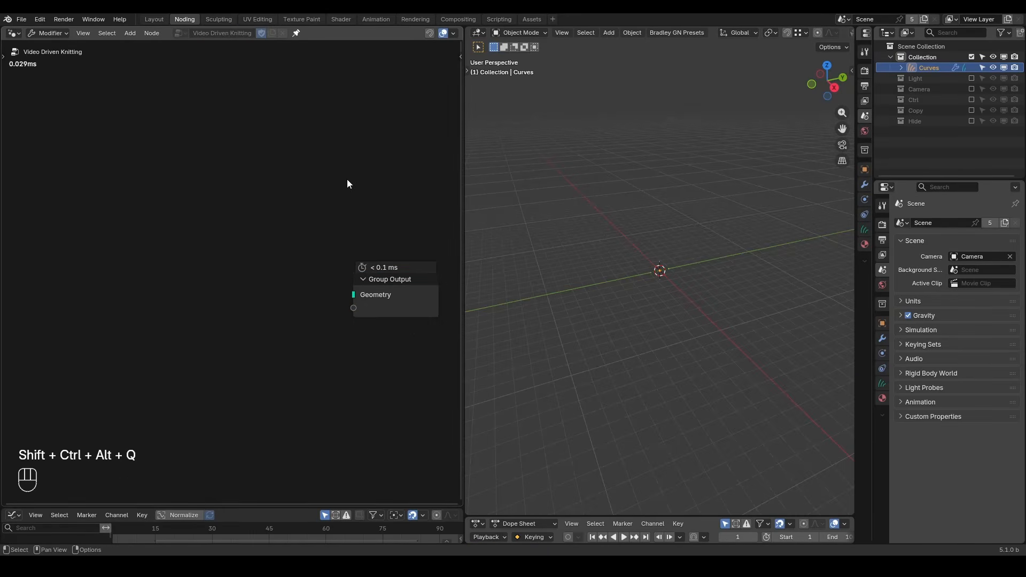
key("ctrl+a")
type("k")
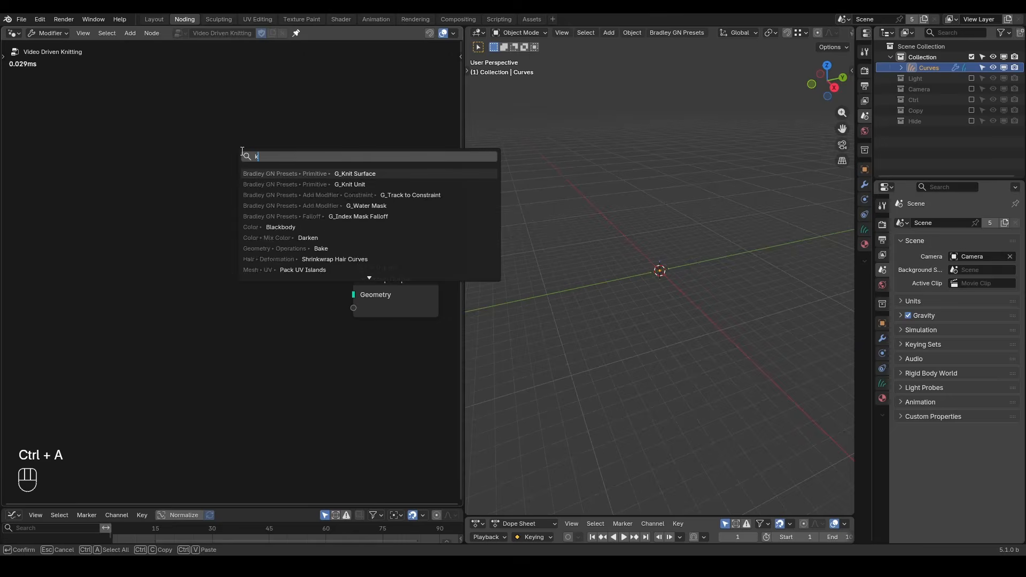
type("nit su")
key("Return")
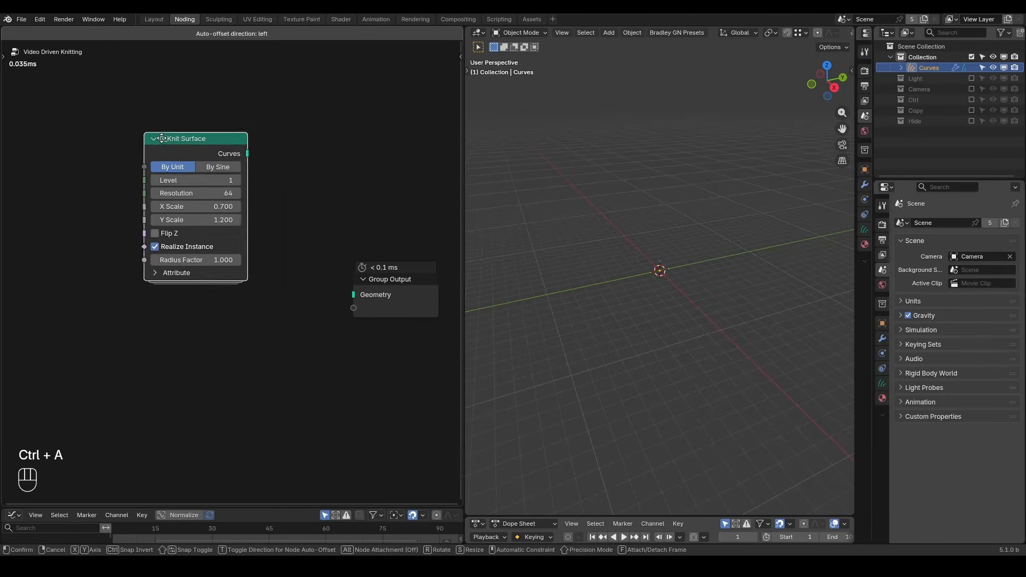
left_click(184, 152)
left_click(184, 148, "alt+shift")
- Try a Radius Factor of 6.7 on the knit surface
middle_click_drag(521, 247, 563, 266)
key("KP_Decimal")
left_click_drag(200, 258, 220, 258)
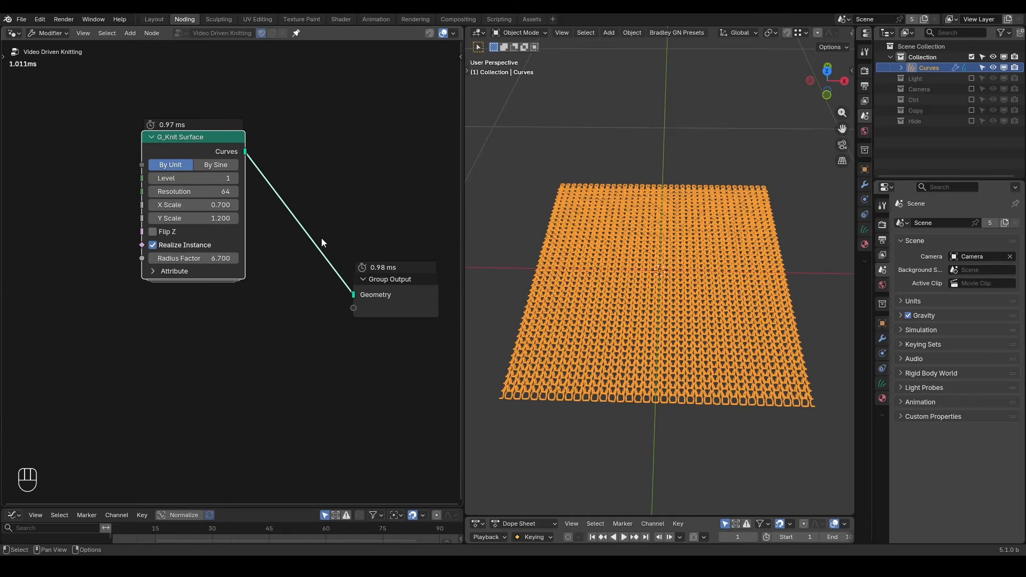
- Set the EEVEE curves shape to Cylinder in the render settings
left_click(883, 225)
left_click(919, 414)
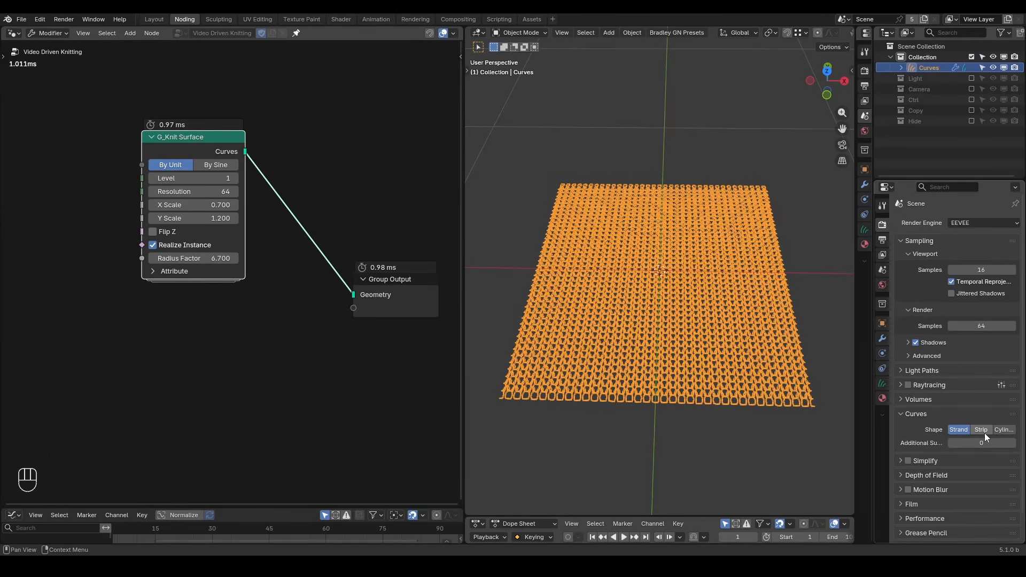
left_click(1004, 431)
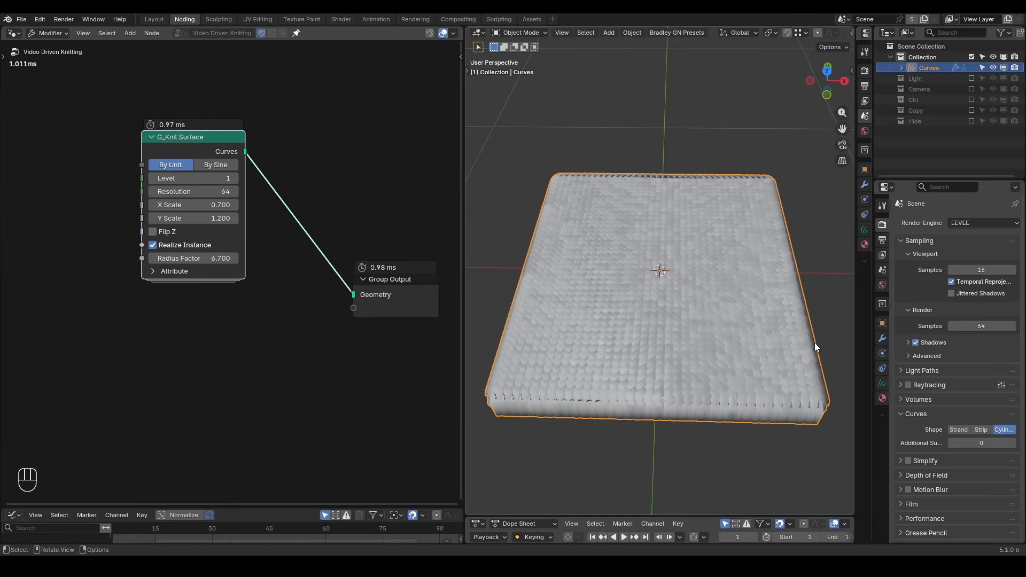
- Reset the knit surface's Radius Factor to 1 and switch its mode to By Sine
key("w")
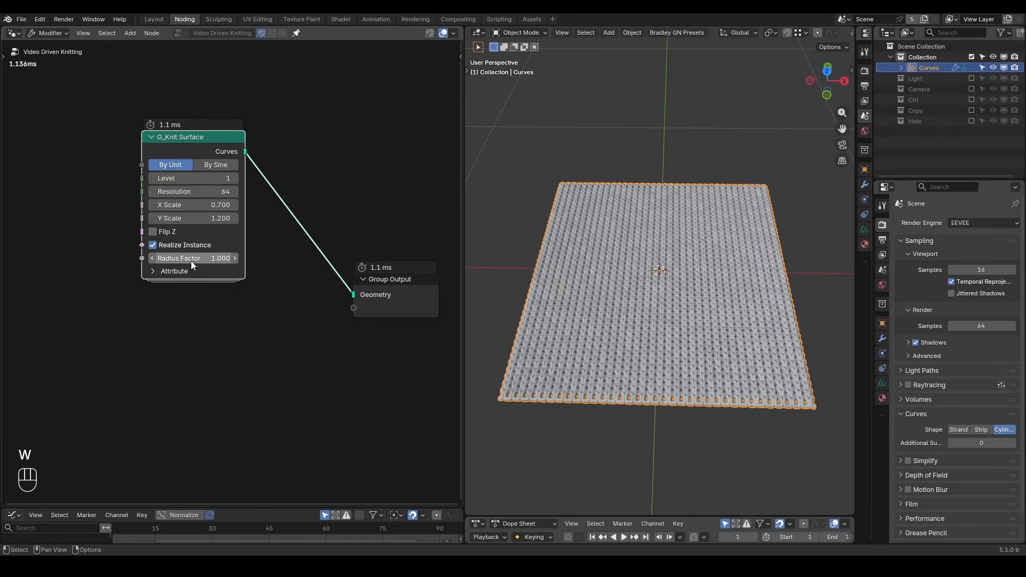
left_click_drag(181, 258, 239, 257)
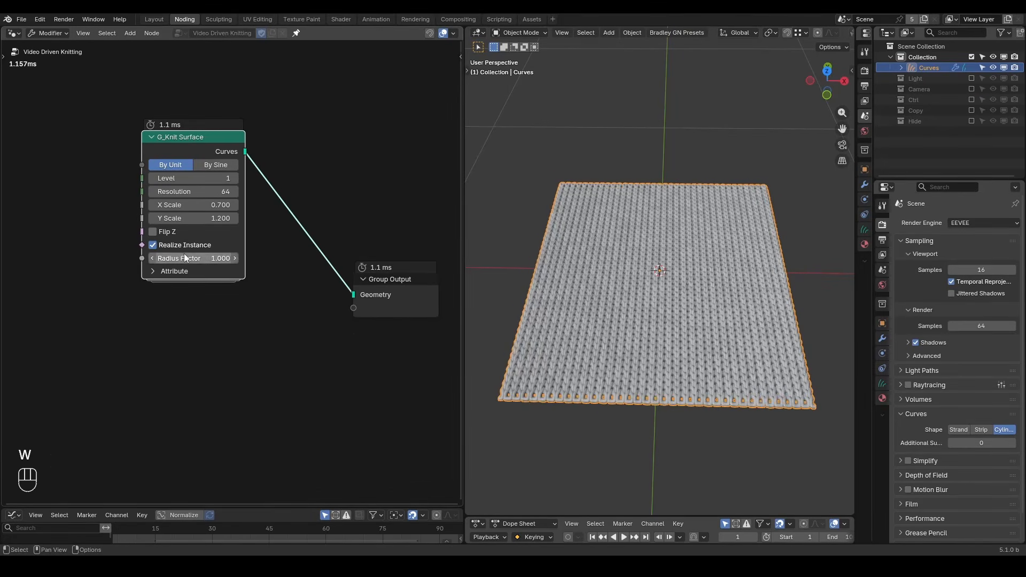
left_click(216, 165)
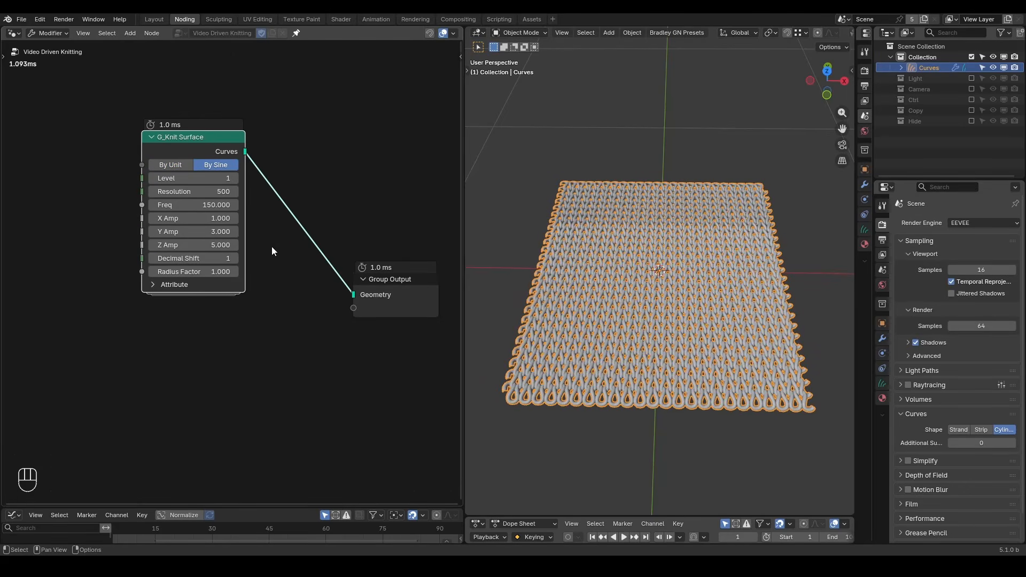
middle_click_drag(537, 314, 548, 290, "shift")
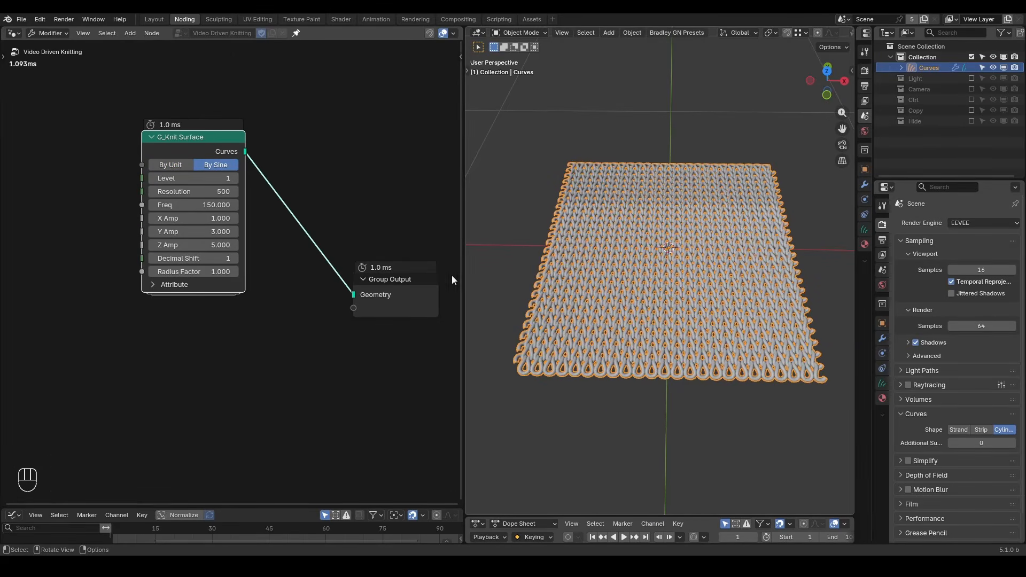
- Try higher Level values on the knit surface and return the Level to 1
left_click(235, 179)
left_click(236, 179)
left_click(235, 179)
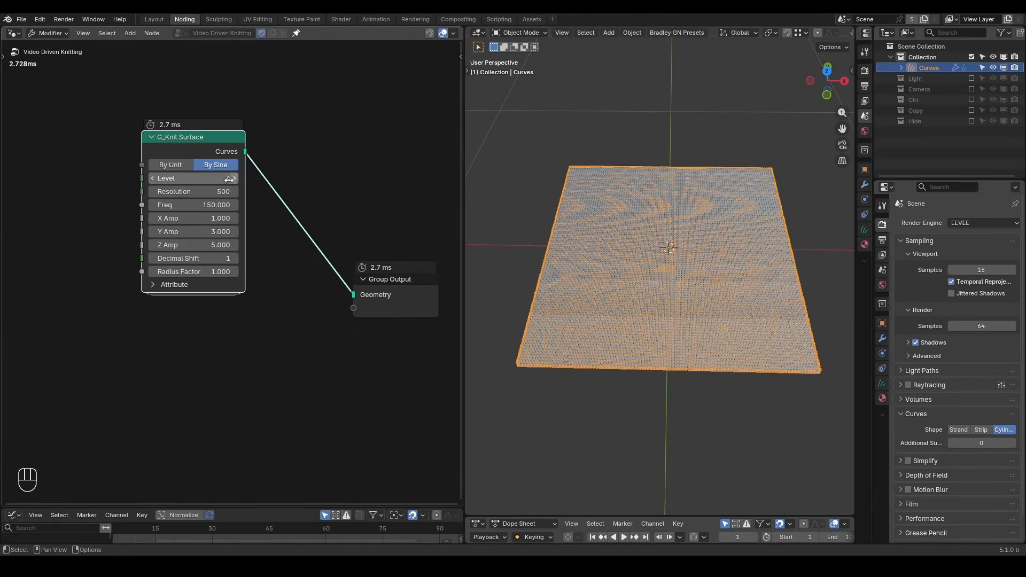
left_click_drag(236, 181, 220, 179)
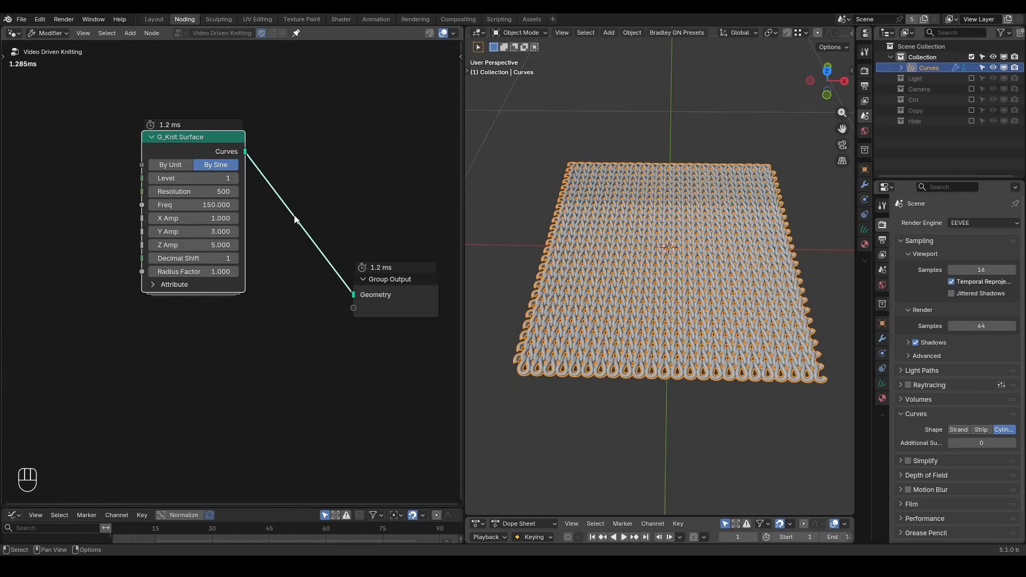
- Add a Grid node below the knit surface node and link its mesh to the Group Output
key("ctrl+a")
type("grid")
key("Return")
left_click(75, 337)
left_click(129, 344, "alt+shift")
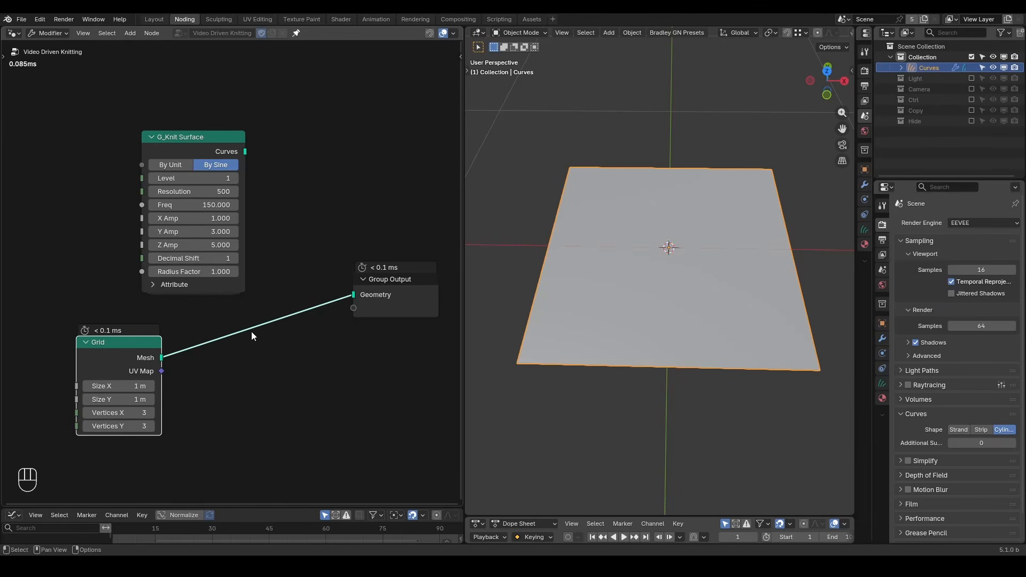
- Add a G_UV Deformer node and place the G_Knit Surface node beside its inputs
middle_click_drag(304, 63, 274, 147)
key("ctrl+a")
type("uv de")
key("Return")
left_click(308, 104)
left_click_drag(152, 222, 115, 139)
- Sketch annotation lines from the knit surface and grid nodes to the UV Deformer's Geometry and Surface inputs, and erase them
left_click_drag(186, 150, 284, 152)
left_click_drag(143, 427, 281, 173)
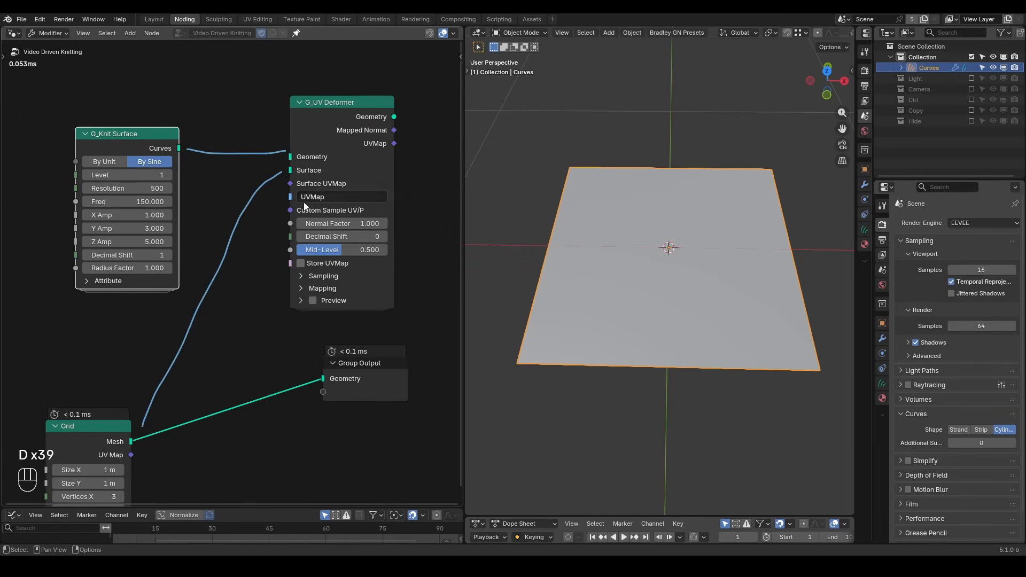
key("ctrl+alt+shift+w")
key("ctrl+alt+shift+q")
mouse_move(408, 148)
right_mouse_down()
mouse_move(336, 131)
mouse_move(88, 495)
mouse_move(165, 382)
right_mouse_up()
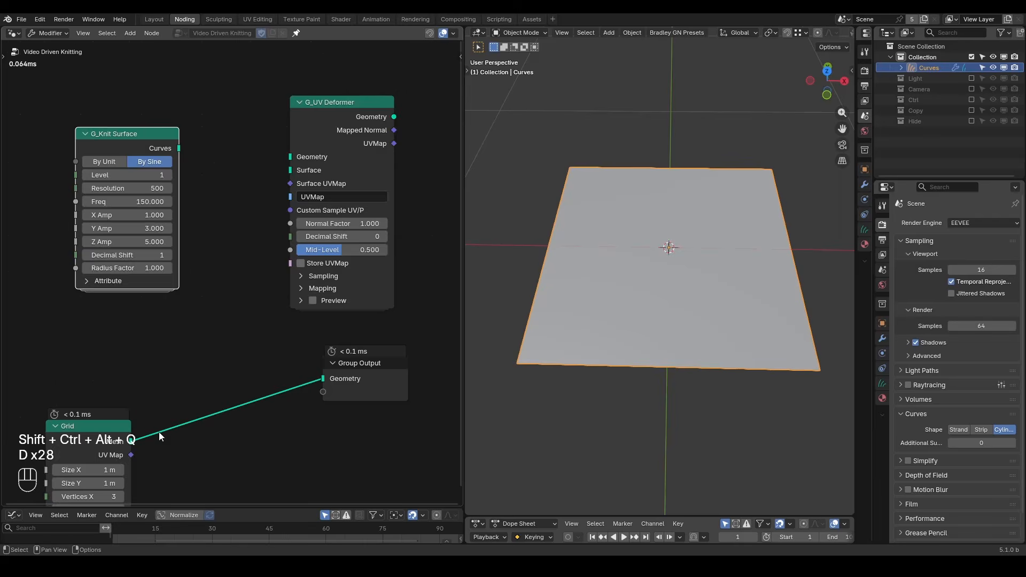
- Set the grid's X and Y vertices both to 300
middle_click_drag(158, 435, 266, 252)
left_click_drag(202, 315, 202, 327)
type("300")
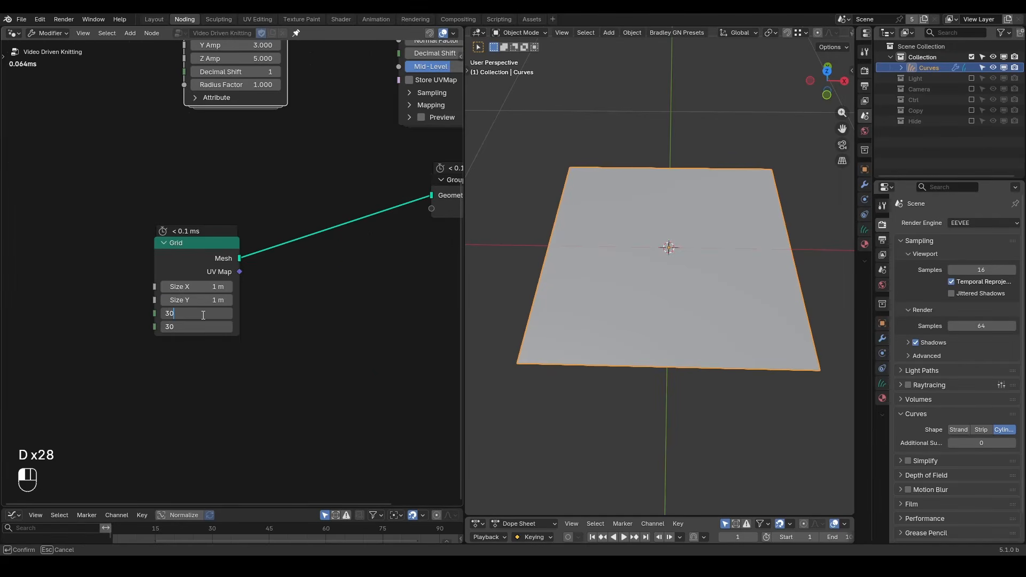
key("Return")
- Add an Image Texture node beside the grid and assign the loaded 142723-7… footage to it
key("ctrl+a")
type("image t")
key("Return")
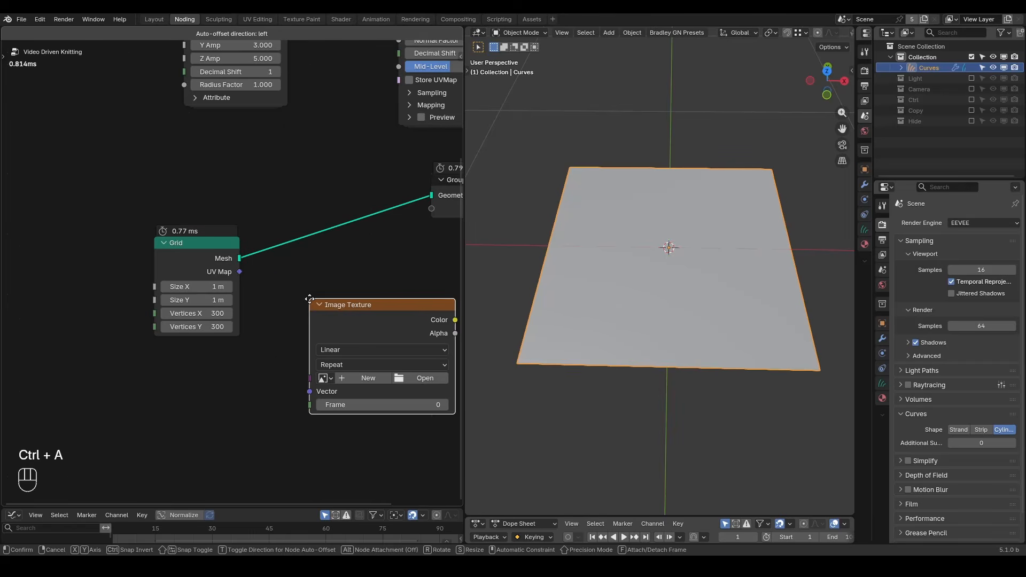
left_click(279, 296)
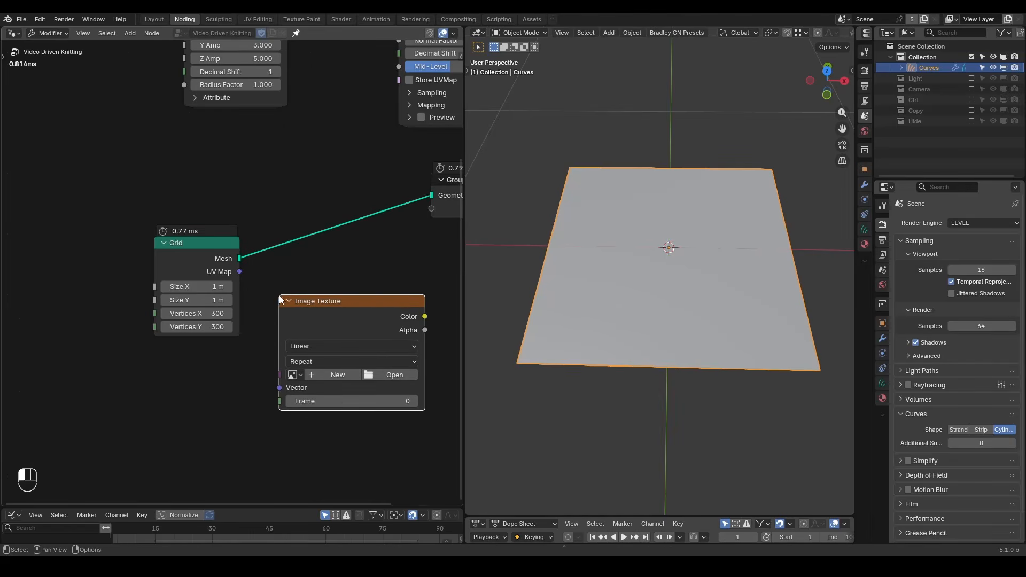
left_click(293, 376)
left_click(311, 394)
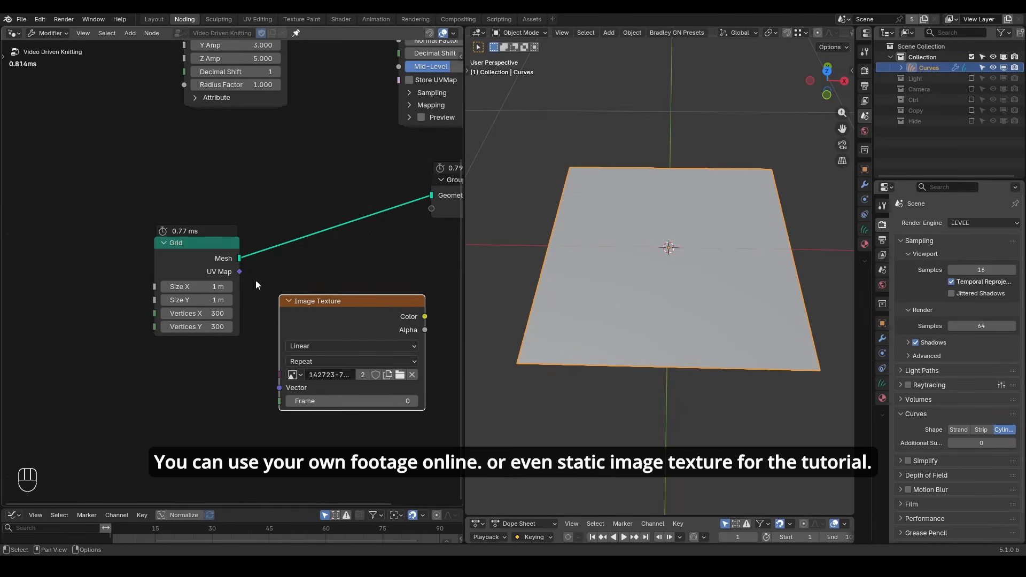
- Preview the texture color on the grid with a Viewer and link the grid's UV Map to the texture's Vector input
left_click(229, 253, "ctrl+shift")
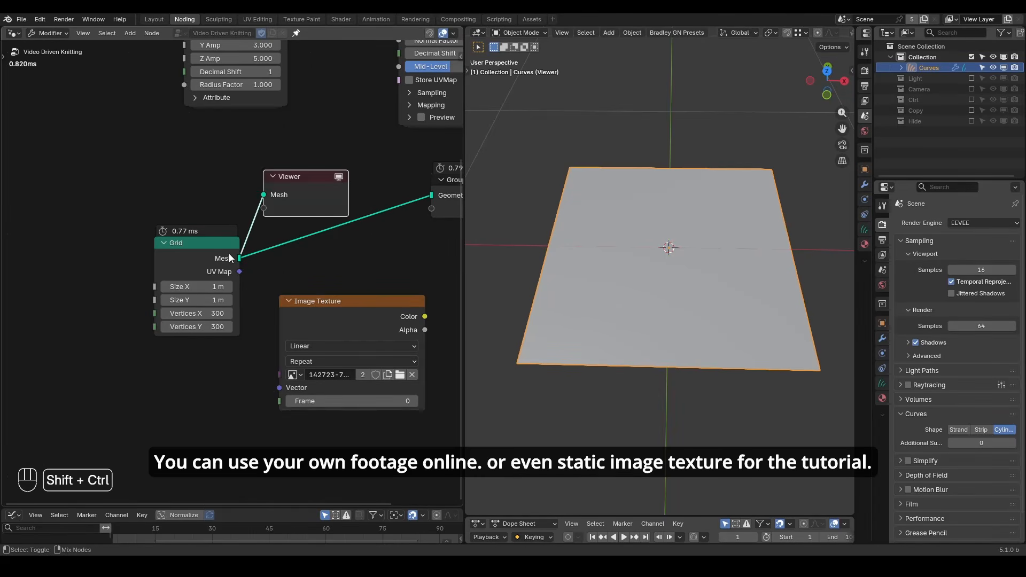
left_click(381, 317, "ctrl+shift")
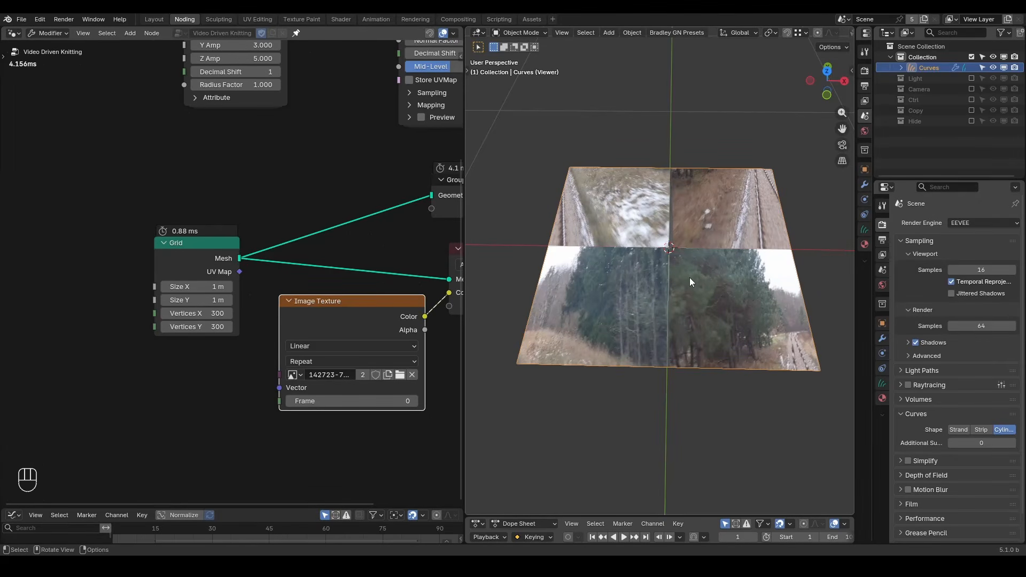
left_click_drag(239, 271, 267, 385)
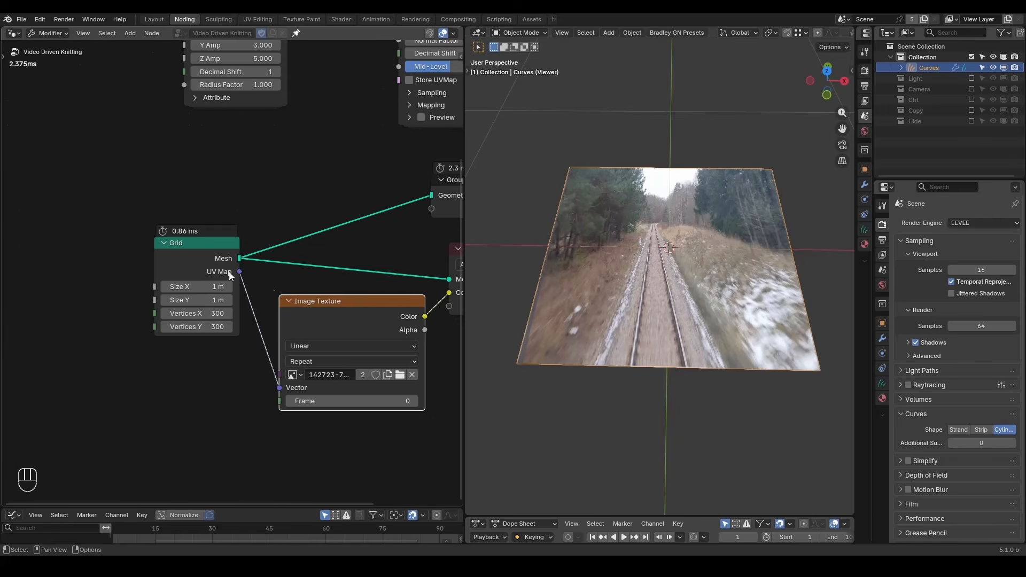
- Set the grid's Size X to 2.2 m to suit the footage proportions
left_click(207, 285)
type("2.2")
key("Return")
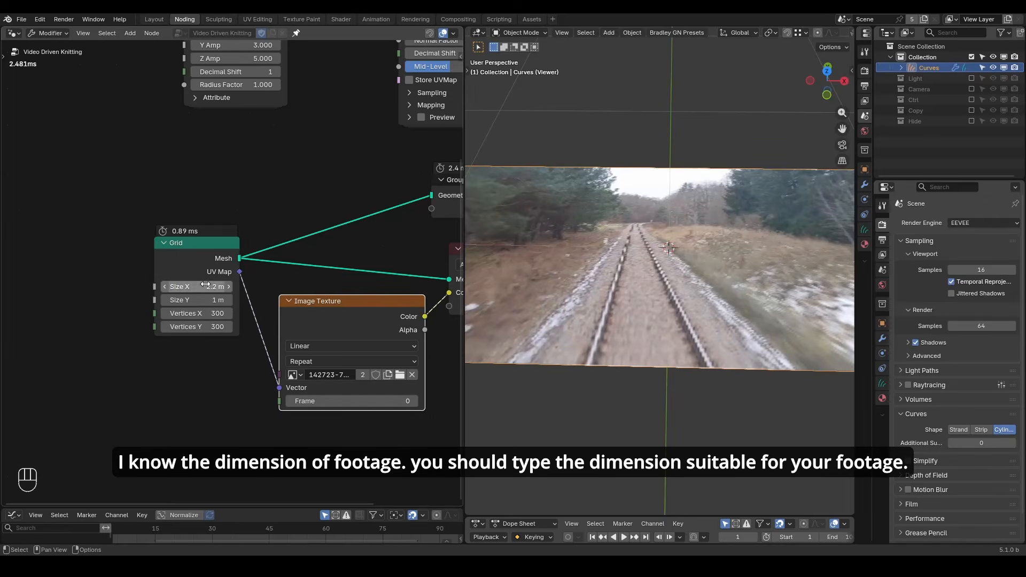
- Spread the Grid and Image Texture nodes away from the outputs and insert a reroute in the grid's mesh link
scroll(586, 306, "down", 4)
middle_click_drag(585, 306, 593, 320)
left_click_drag(357, 243, 228, 307)
scroll(231, 273, "down", 4)
key("g")
key("x")
left_click(61, 270)
right_click_drag(172, 222, 169, 275, "shift")
key("g")
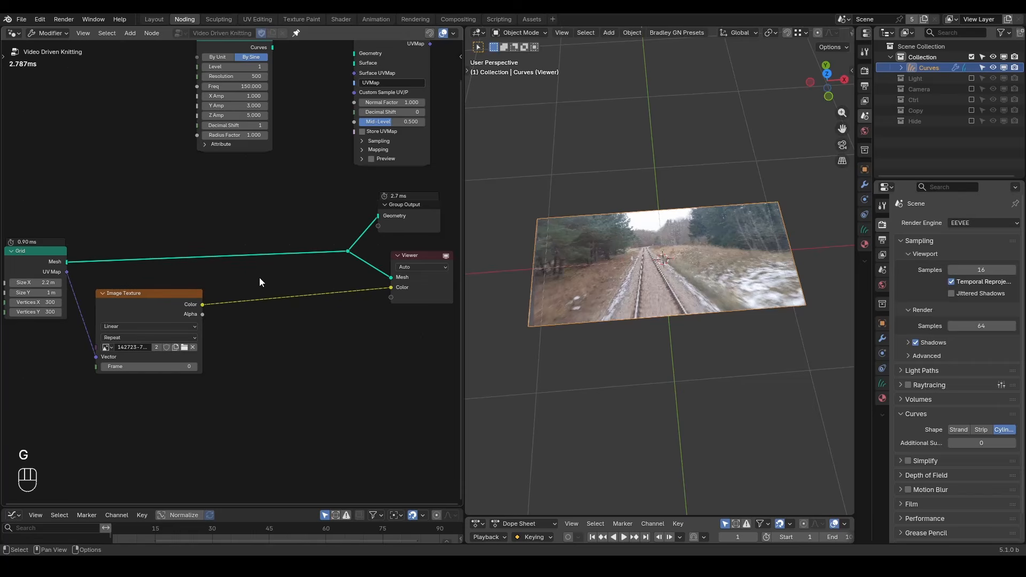
- Insert a G_Store UVMap node after the grid, fed by the grid's mesh and UV Map
key("ctrl+a")
type("gst")
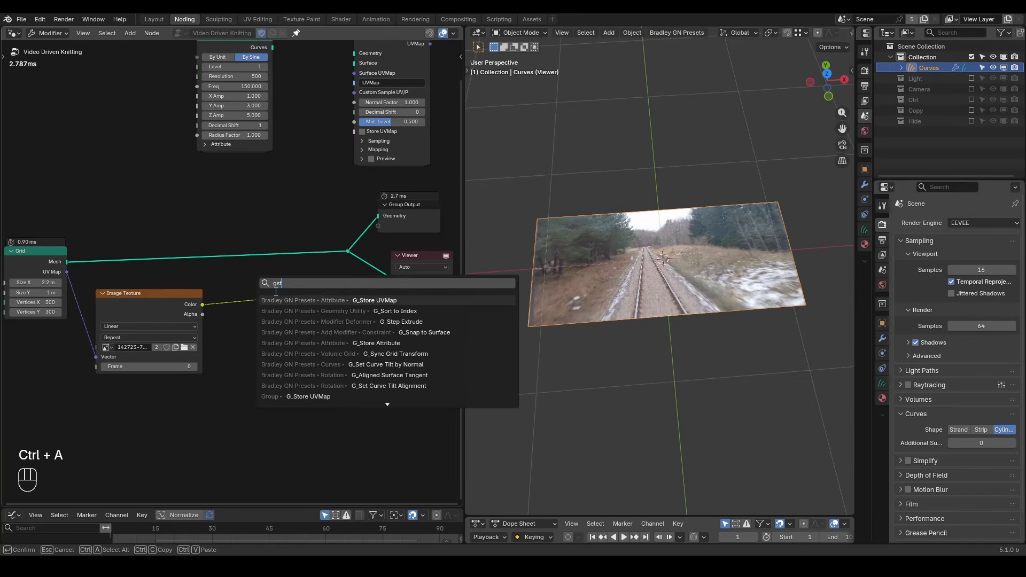
key("Return")
left_click(96, 252)
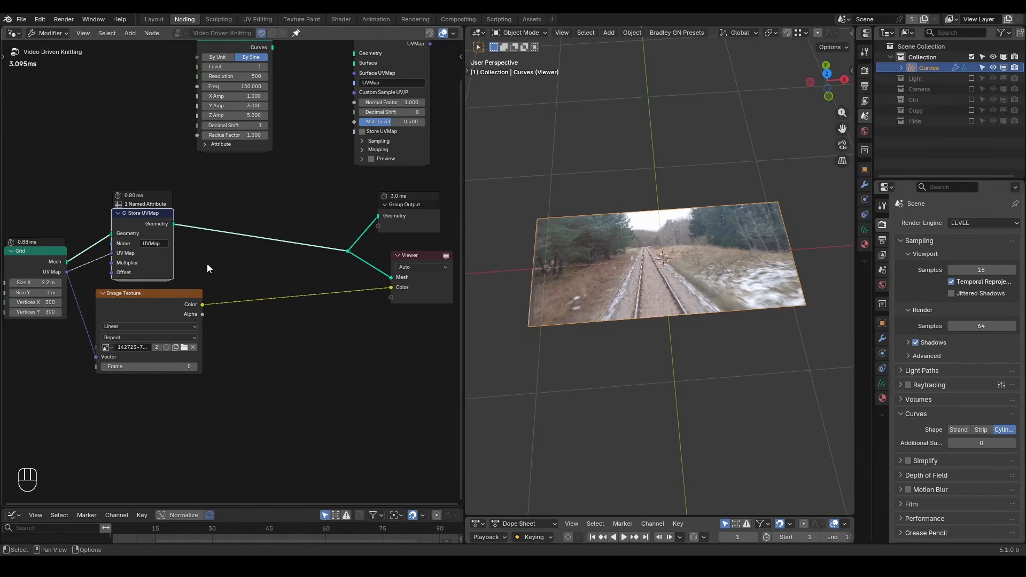
- Insert a Set Material node after the G_Store UVMap node and assign the material named Material
key("ctrl+a")
type("set m")
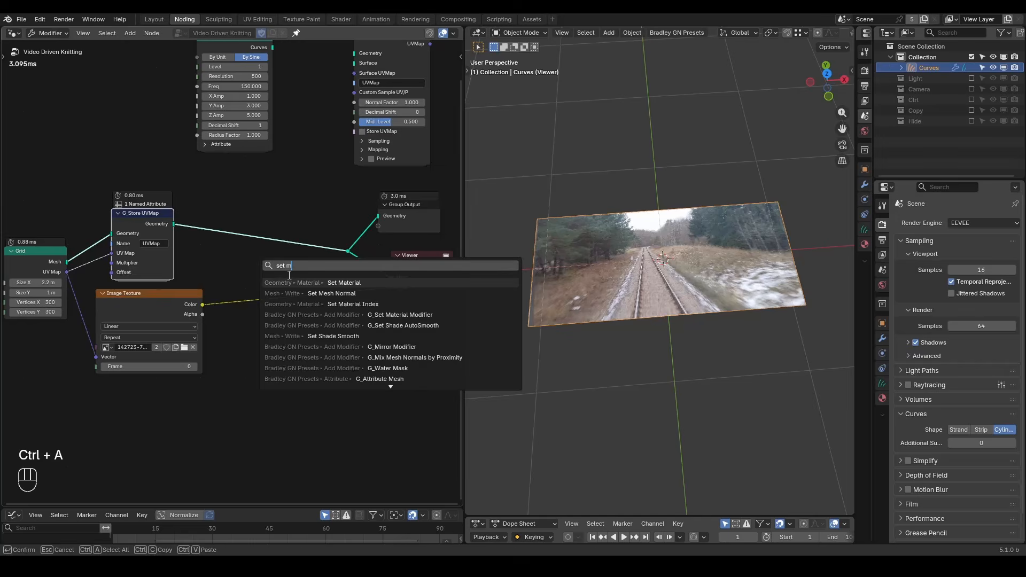
key("Return")
left_click(294, 240)
left_click(305, 257)
left_click(302, 270)
- Split off a second area below the geometry node editor and change it to a Shader Editor
left_click_drag(4, 504, 27, 266)
left_click(15, 275)
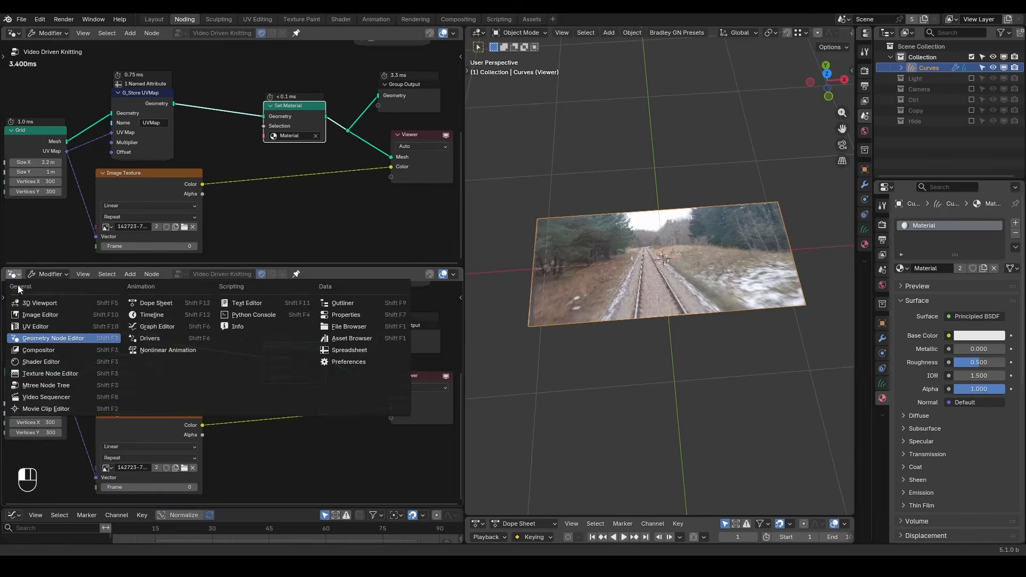
left_click(40, 362)
middle_click_drag(74, 359, 266, 345)
- Add an Attribute node to the material's node tree and set its name to UVMap
key("ctrl+a")
type("at")
key("Return")
left_click(133, 345)
left_click(154, 409)
type("UVMap")
key("Return")
- Add an Image Texture node using the 142723 footage, fed by the Attribute's Vector, and link its Color to the Principled BSDF's Base Color
key("ctrl+a")
left_click_drag(146, 351, 177, 486)
type("image te")
key("Return")
left_click(180, 353)
left_click(189, 381)
left_click(214, 393)
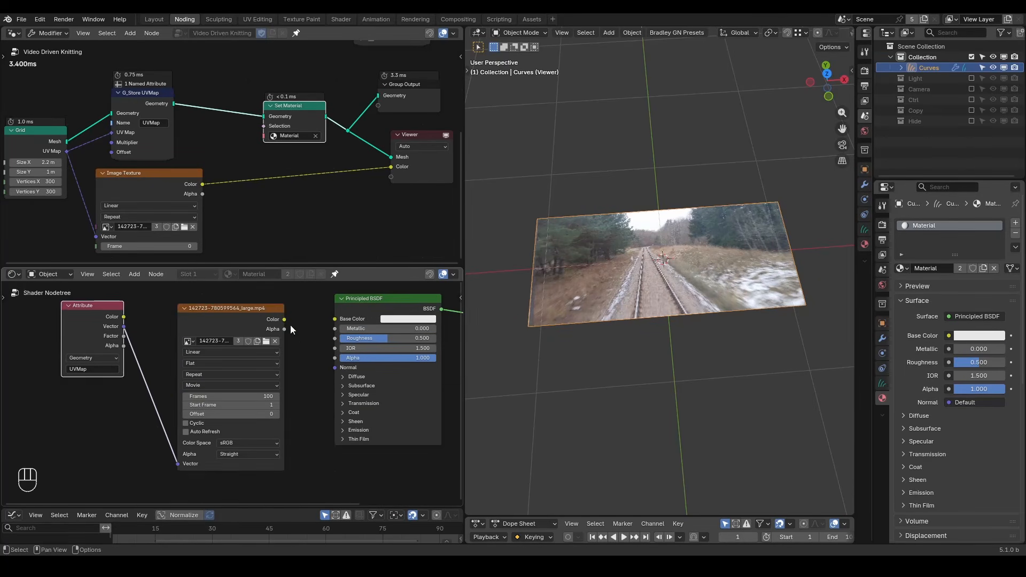
left_click_drag(284, 319, 335, 318)
- Disconnect the Viewer's Color input, then play the animation in Material Preview shading
left_click_drag(391, 166, 372, 201)
key("z")
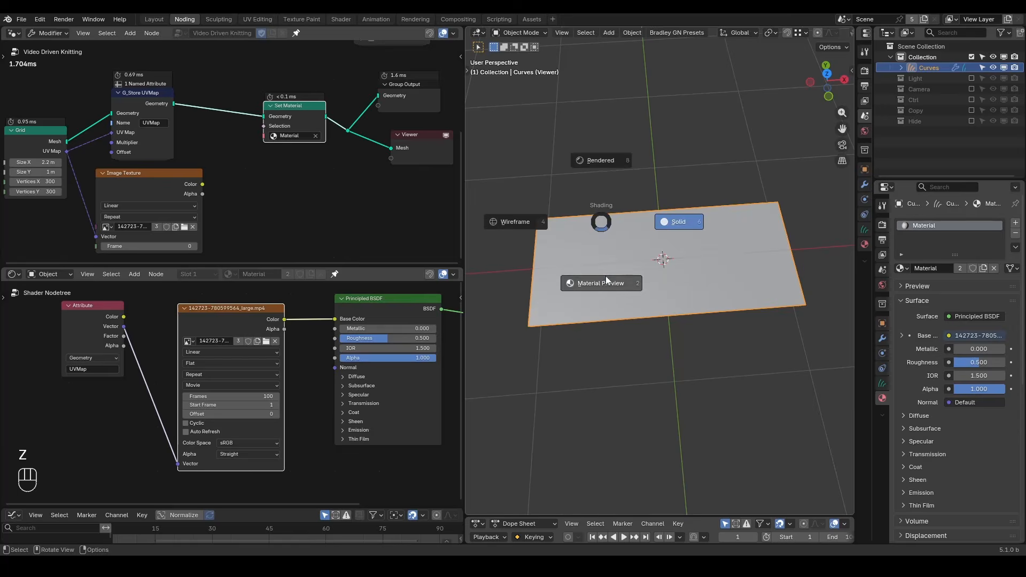
left_click(606, 281)
left_click(624, 537)
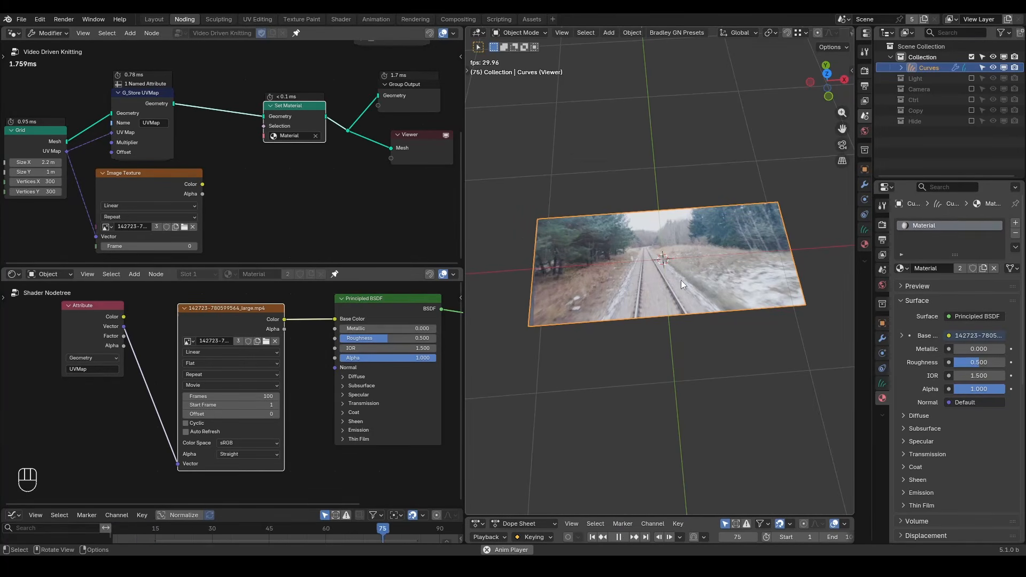
- Enable Auto Refresh and Cyclic on the shader's movie texture and stop the playback
left_click(209, 432)
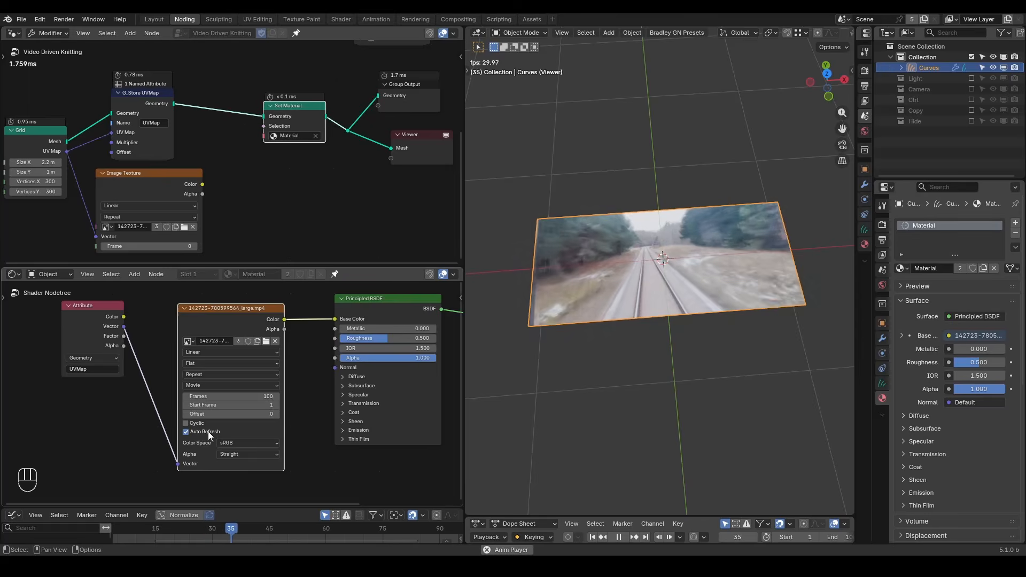
left_click(198, 426)
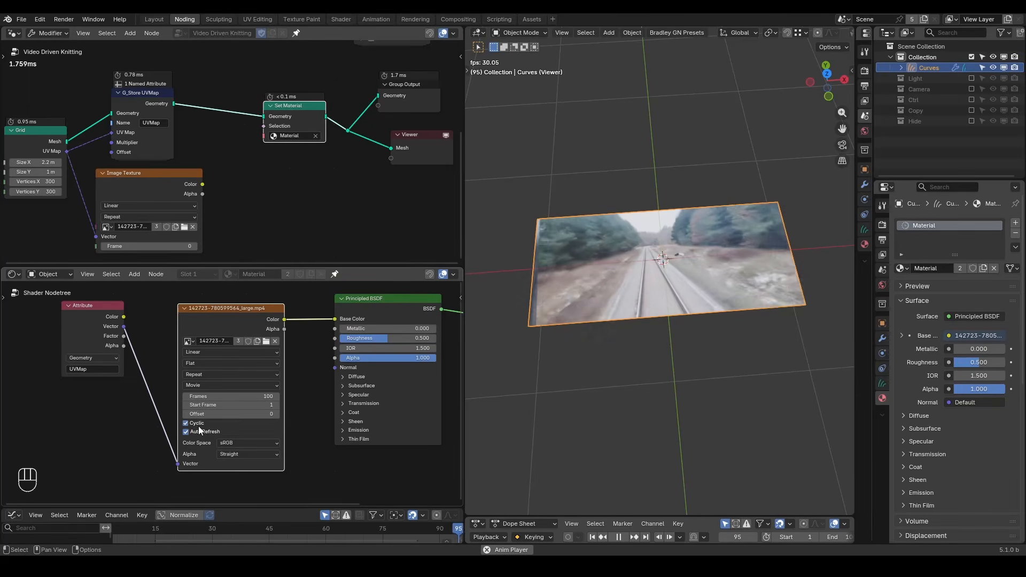
key("space")
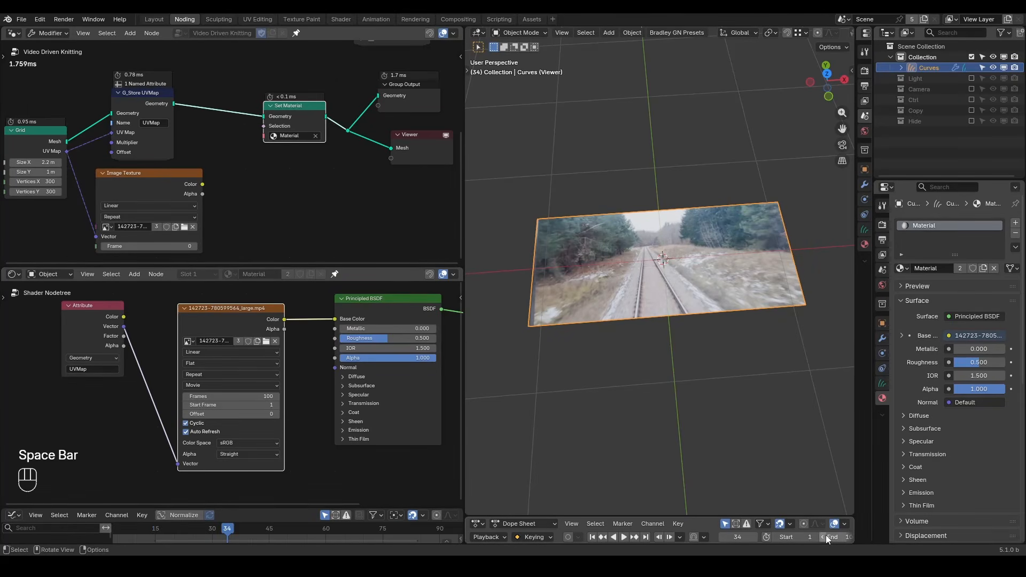
- Set the scene's end frame to 555
middle_click_drag(827, 536, 754, 538)
double_click(827, 537)
type("55")
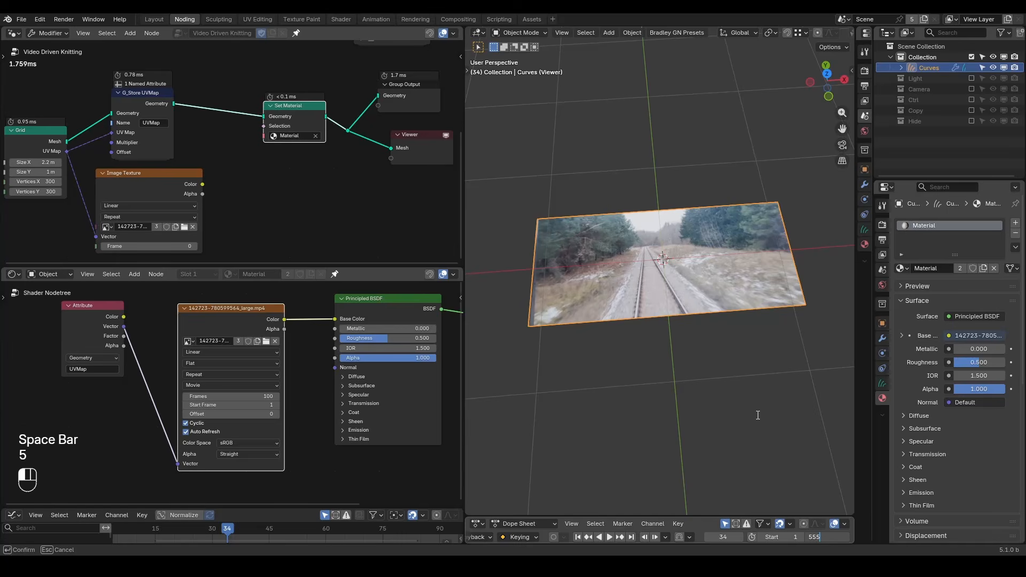
type("5")
left_click(759, 416)
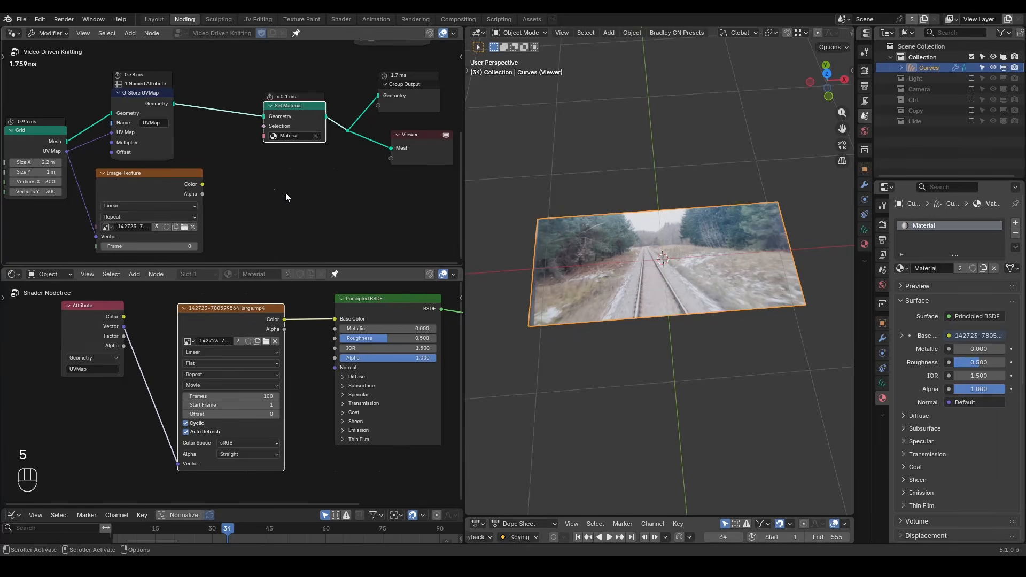
- Send the geometry nodes Image Texture's Color to the Viewer and play the animation briefly
left_click(208, 184, "ctrl+shift")
middle_click_drag(257, 203, 298, 179)
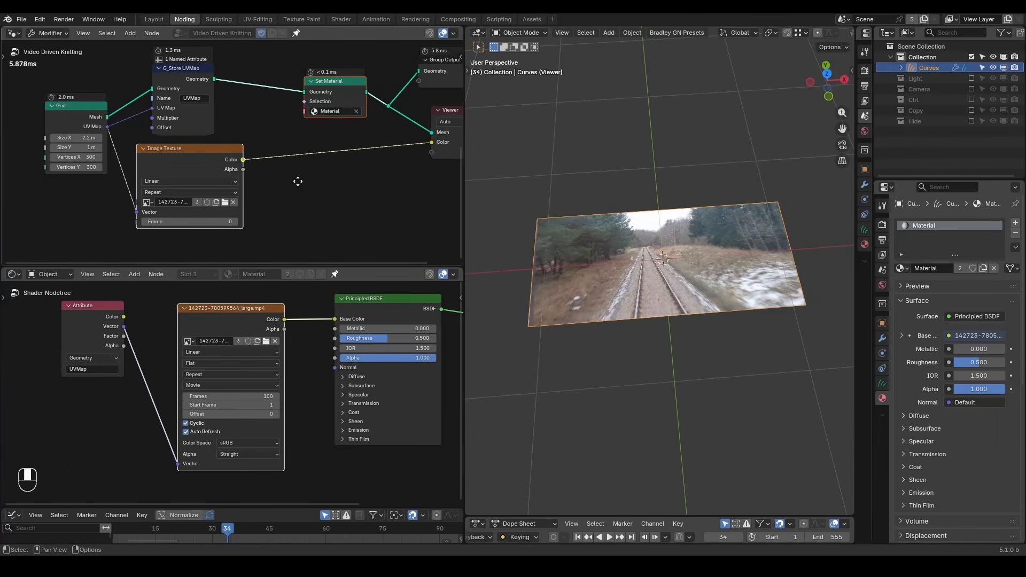
key("space")
left_click_drag(445, 115, 433, 133)
key("space")
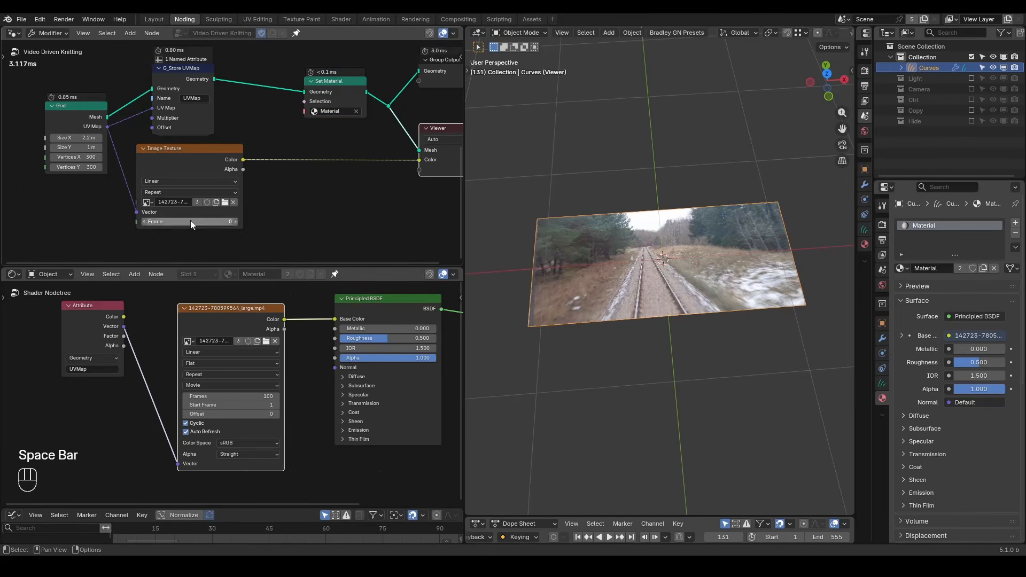
- Drive the Image Texture's Frame input with a Scene Time node's Frame output and test the playback
scroll(245, 162, "up", 2)
left_click_drag(239, 165, 182, 182)
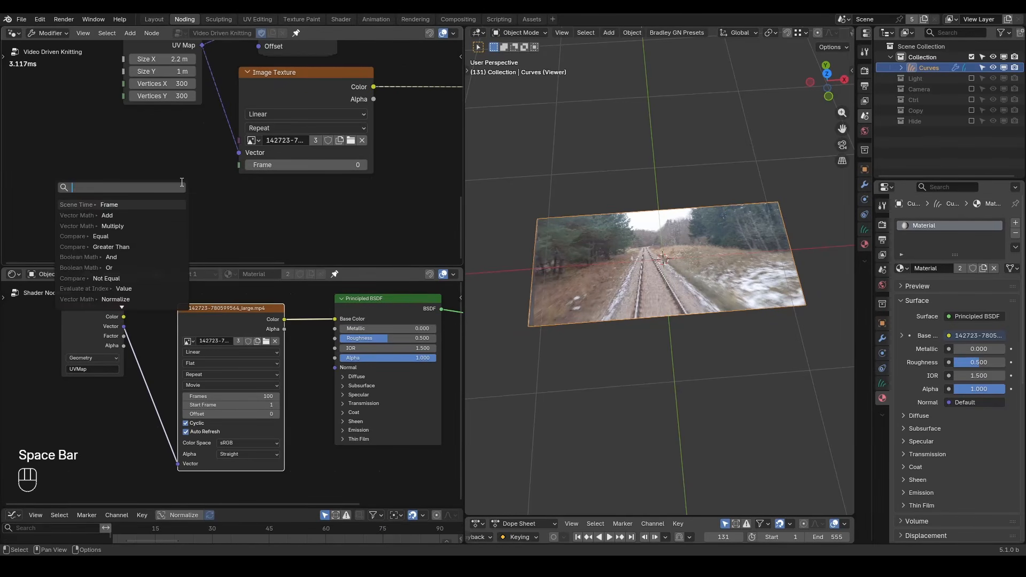
type("scene time")
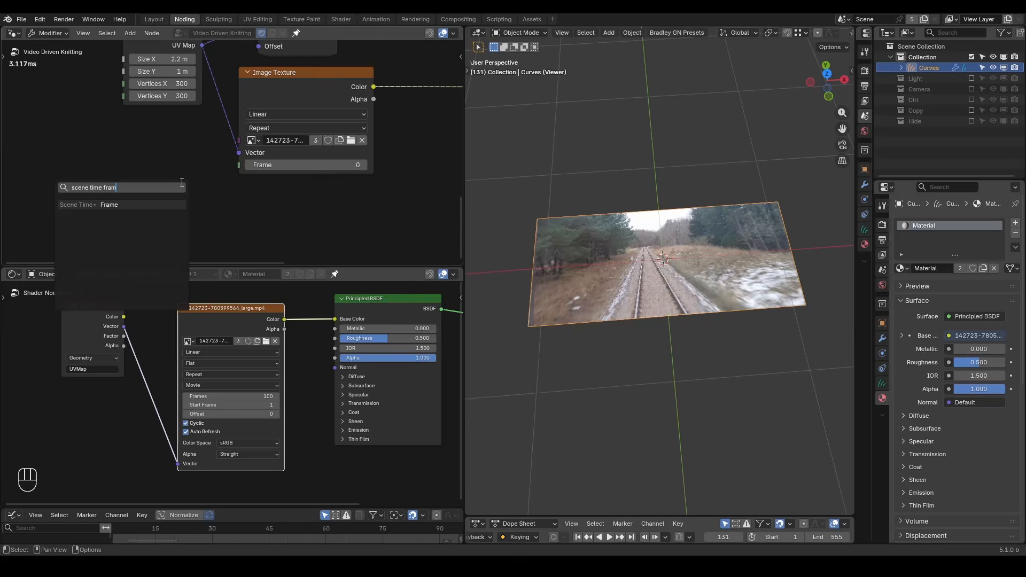
type(" fram")
key("Return")
left_click(170, 176)
key("space")
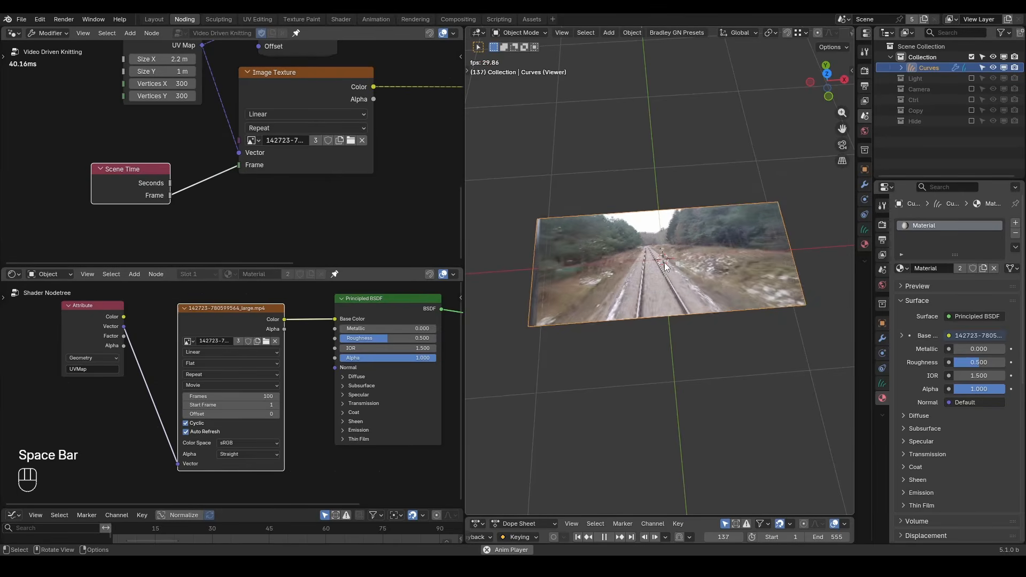
key("space")
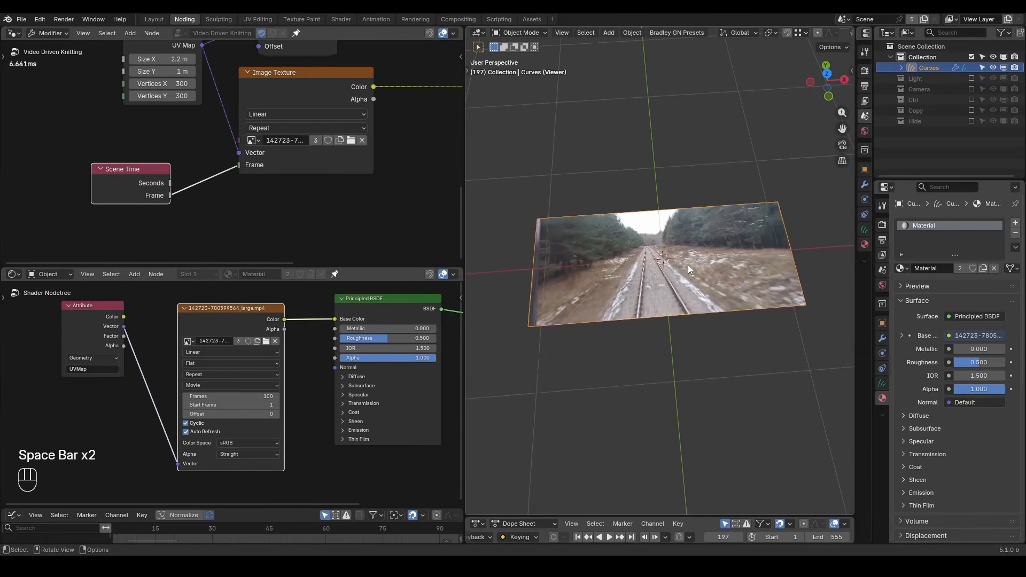
- Return to the first frame and close the Shader Editor area, giving its space back to the geometry node editor
key("shift+space")
left_click_drag(4, 266, 24, 300)
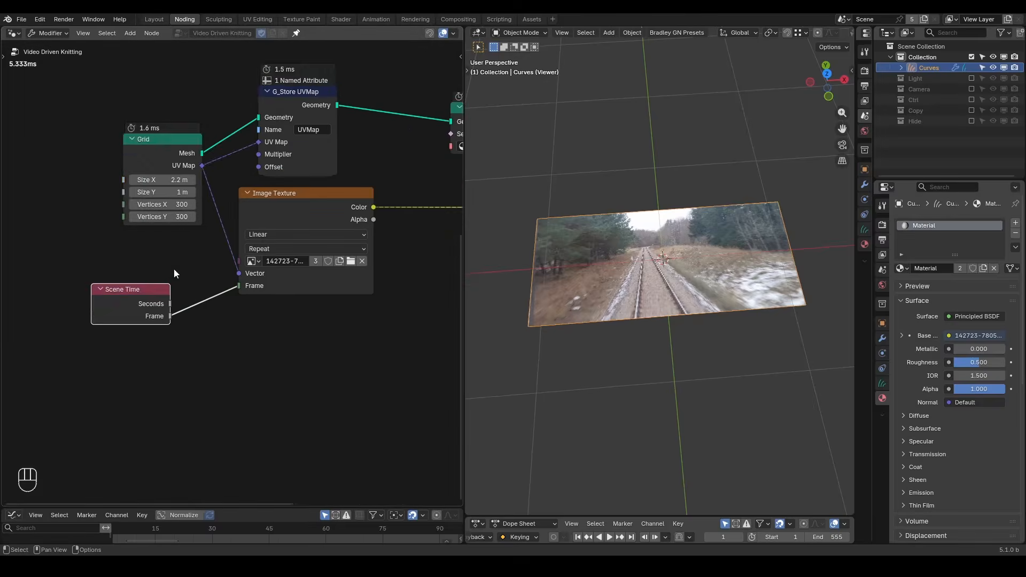
- Insert a Separate Color node after the Image Texture, with its Red output feeding the Viewer's Color
scroll(242, 259, "down", 3)
middle_click_drag(425, 233, 238, 254)
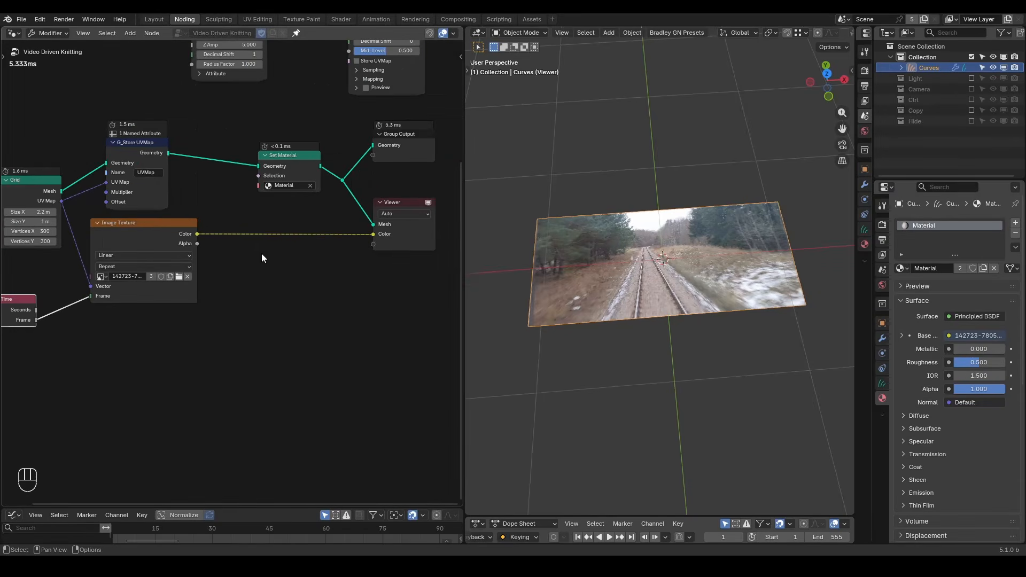
key("ctrl+a")
type("sec")
key("Down")
key("Return")
left_click(186, 189)
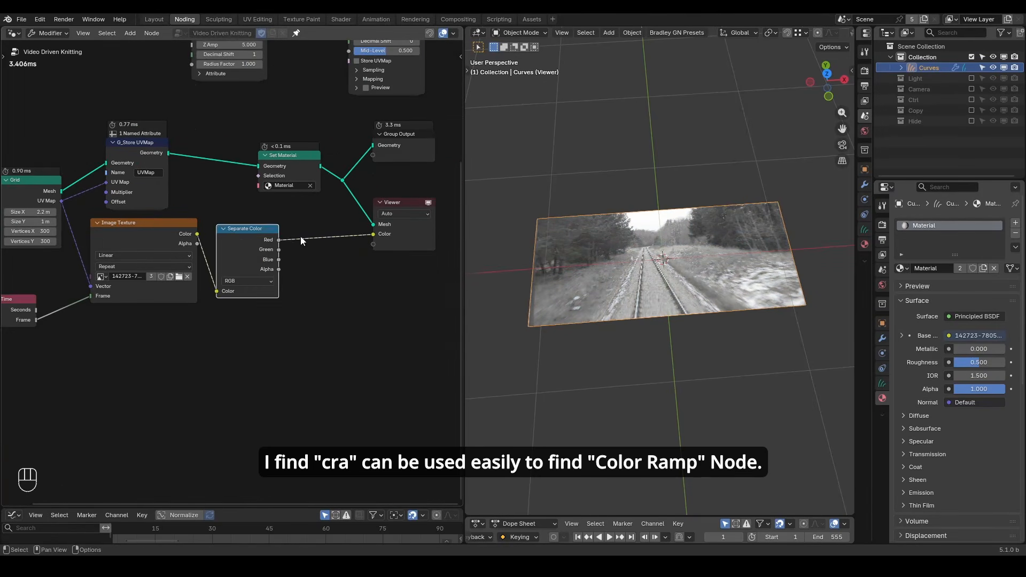
- Insert a Color Ramp node between the Separate Color's Red output and the Viewer
scroll(304, 245, "up", 4)
middle_click_drag(305, 248, 249, 223)
key("ctrl+a")
type("cra")
key("Return")
left_click(306, 270)
- Shape the Color Ramp into a narrow white band near the dark end, with a black third stop at position 0.154
left_click_drag(308, 271, 184, 270)
left_click(183, 252)
left_click_drag(249, 285, 280, 285)
left_click(244, 300)
left_click_drag(291, 145, 293, 185)
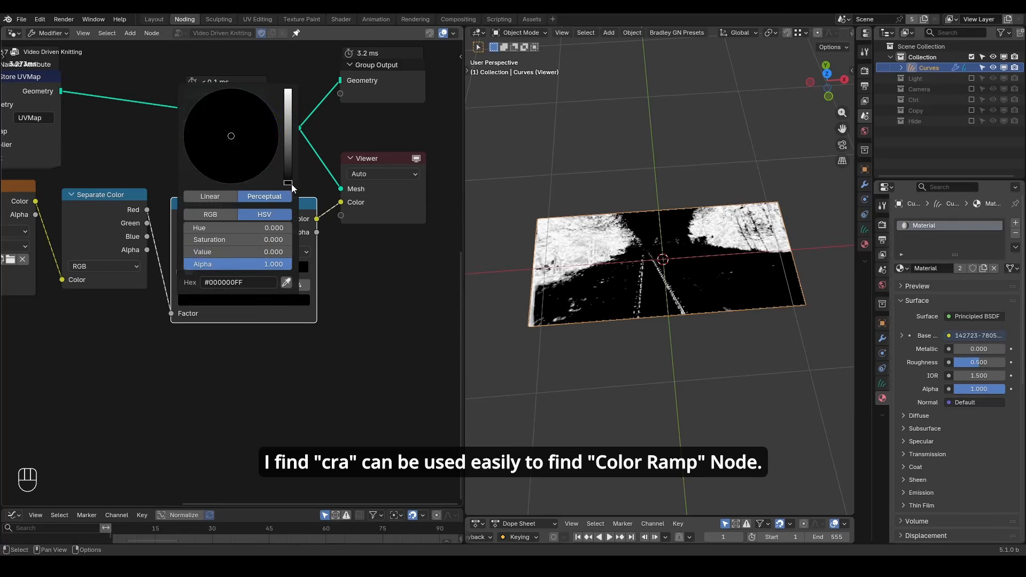
- Annotate the viewport with two red arrows pointing at the white tree areas of the grid
key("d")
left_click_drag(680, 128, 646, 172)
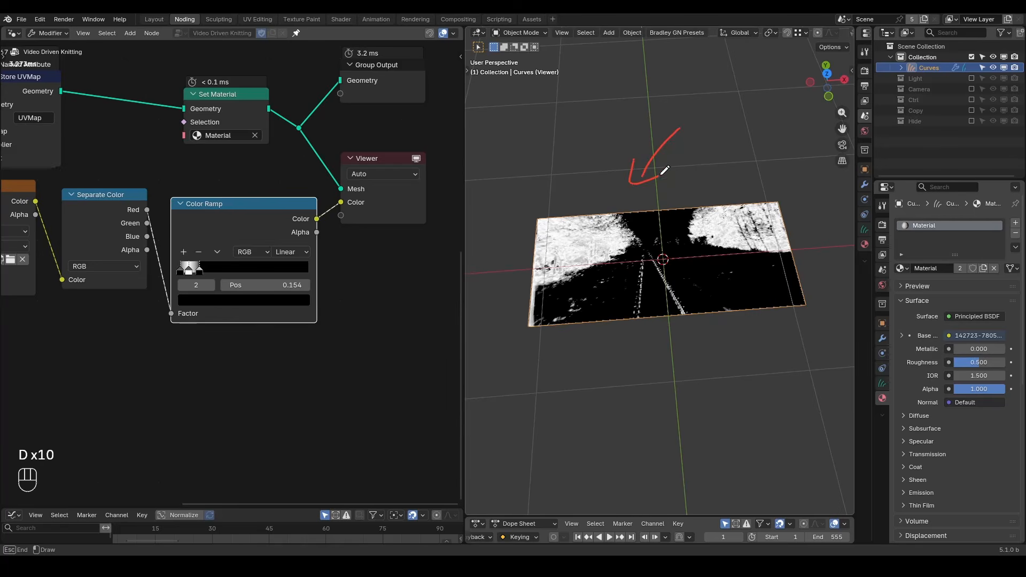
mouse_move(690, 129)
left_mouse_down()
mouse_move(714, 189)
mouse_move(686, 181)
left_mouse_up()
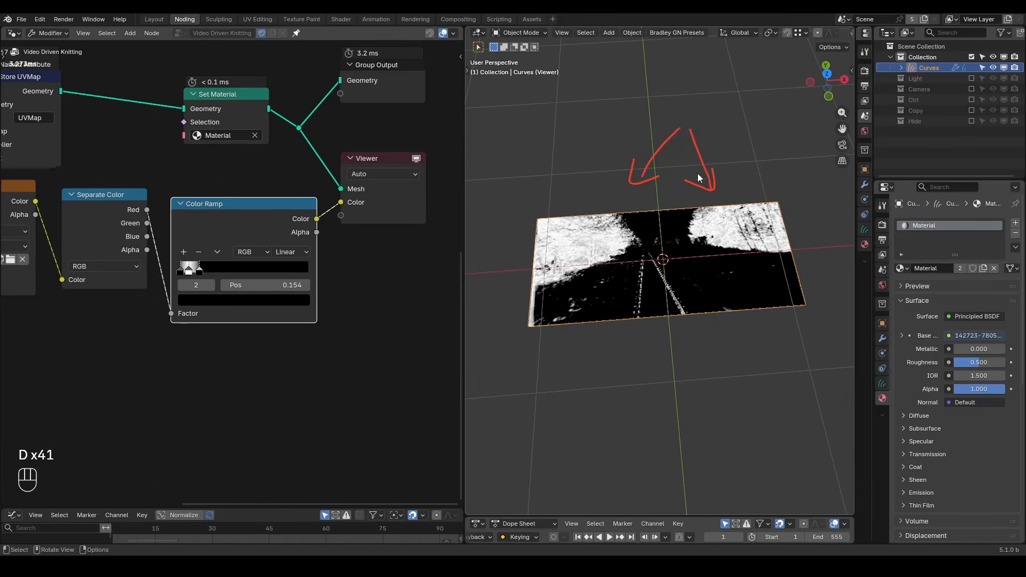
- Move the Set Material, Group Output and Viewer nodes horizontally away from the G_Store UVMap node to make room
scroll(420, 146, "down", 6)
middle_click_drag(420, 146, 347, 176)
left_click_drag(342, 173, 145, 233)
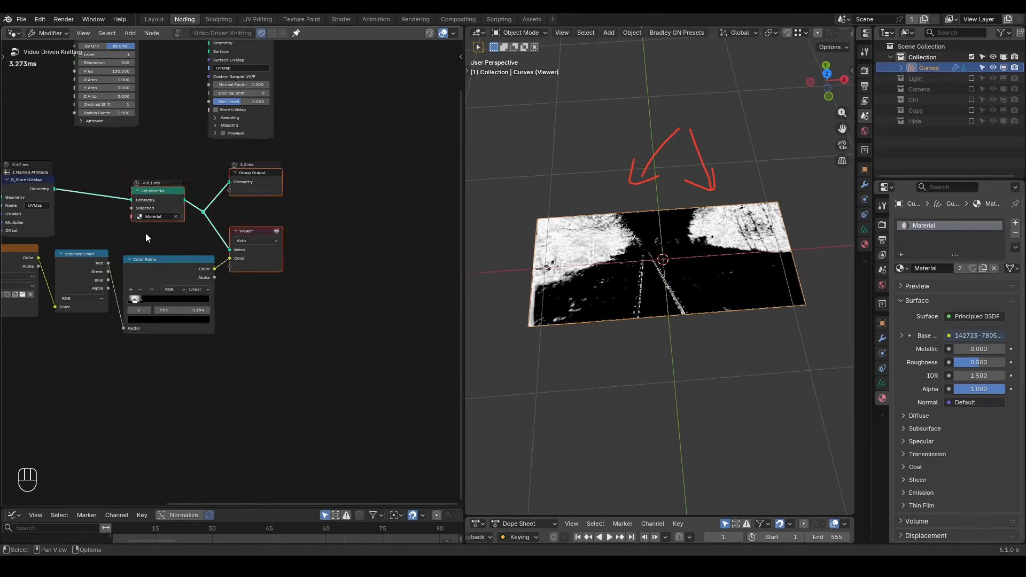
key("g")
key("x")
left_click(402, 253)
middle_click_drag(402, 256, 294, 259)
- Insert a Set Position node before Set Material and drive its Offset with a Combine XYZ taking the Color Ramp's color as Z
key("ctrl+a")
type("se")
key("Return")
left_click(250, 211)
key("Return")
left_click_drag(106, 271, 252, 219)
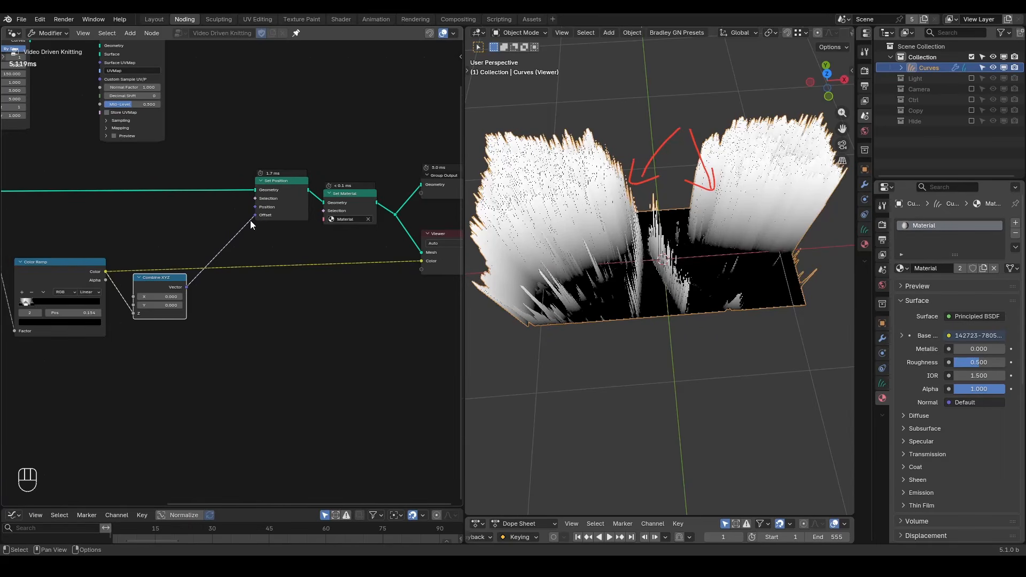
- Insert a Blur Attribute node between the Color Ramp and Combine XYZ and set its Iterations to 5
middle_click_drag(250, 228, 253, 206)
scroll(219, 235, "up", 2)
left_click_drag(166, 267, 220, 268)
key("ctrl+a")
type("blu")
key("Return")
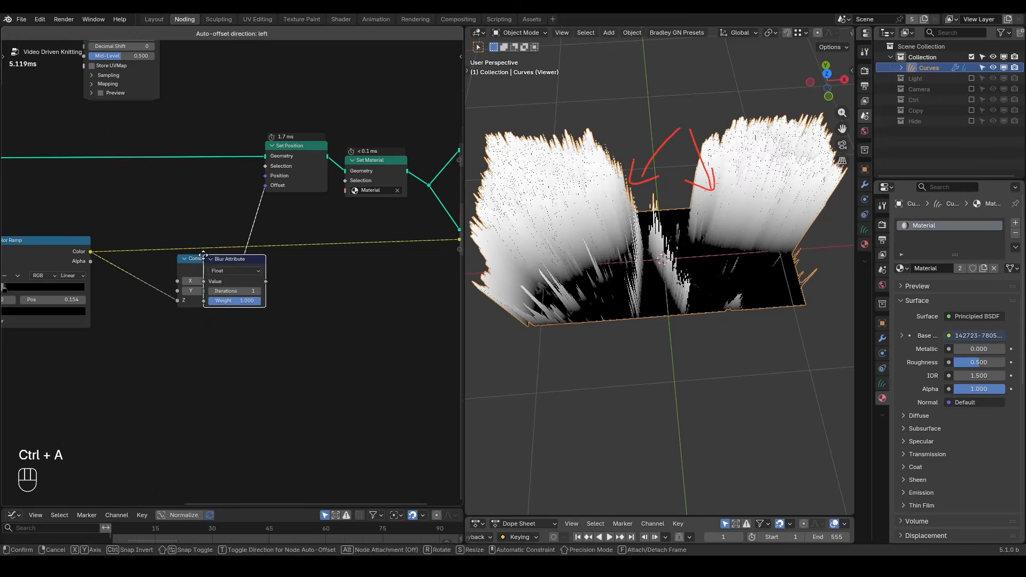
left_click(114, 262)
middle_click_drag(171, 307, 222, 301)
scroll(223, 301, "up", 3)
double_click(171, 291)
type("5")
key("Return")
- Insert a G_Remap 0-1 node after the Blur Attribute node and set its To Max to 2
key("ctrl+a")
type("gre1")
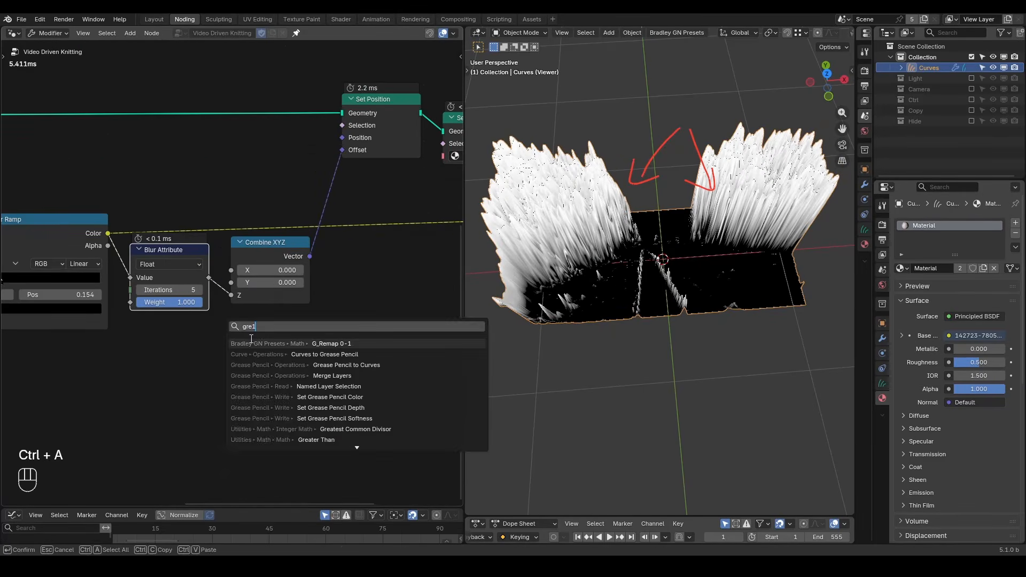
key("Return")
left_click(208, 305)
double_click(182, 345)
type("2")
key("Return")
- Orbit around the displaced grid and play the animation to check the relief
scroll(315, 263, "down", 6)
middle_click_drag(565, 276, 576, 283)
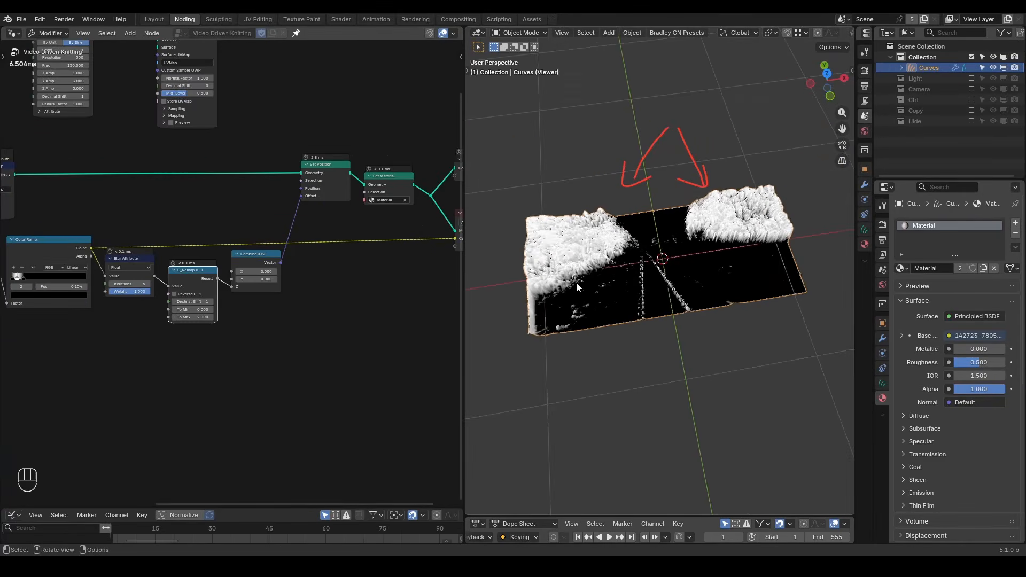
key("space")
key("space")
- Clear the arrow annotations and cut the link from the Color Ramp to the Viewer's Color
key("ctrl+alt+shift+w")
key("ctrl+alt+shift+q")
right_click_drag(347, 227, 319, 294, "ctrl")
- Add a G_Noise Texture node below the Blur Attribute and remap nodes
middle_click_drag(225, 348, 258, 295)
scroll(259, 295, "up", 4)
key("ctrl+a")
type("gnt")
key("Return")
left_click(111, 282)
- Add a vector Multiply node fed by the noise Color, with its second vector set to 1, 1, 0
left_click_drag(176, 303, 237, 300)
type("mul")
key("Return")
left_click(235, 299)
left_click_drag(269, 361, 268, 351)
type("1")
key("Return")
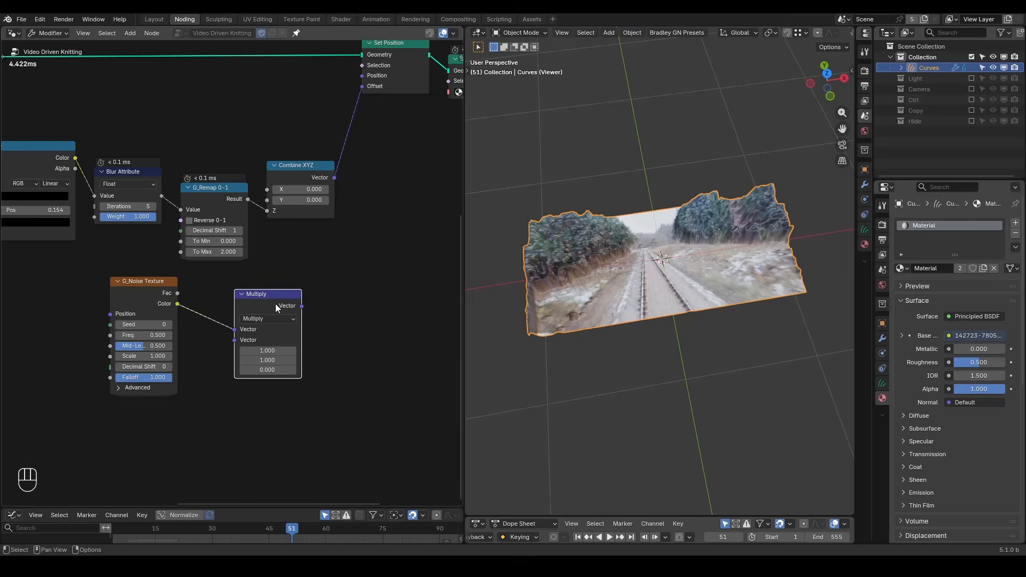
- Duplicate the Multiply node as an Add node combining the Combine XYZ and Multiply vectors, and link it to Set Position's Offset
key("shift+d")
left_click(402, 223)
left_click(396, 235)
left_click(377, 256)
left_click_drag(334, 177, 362, 248)
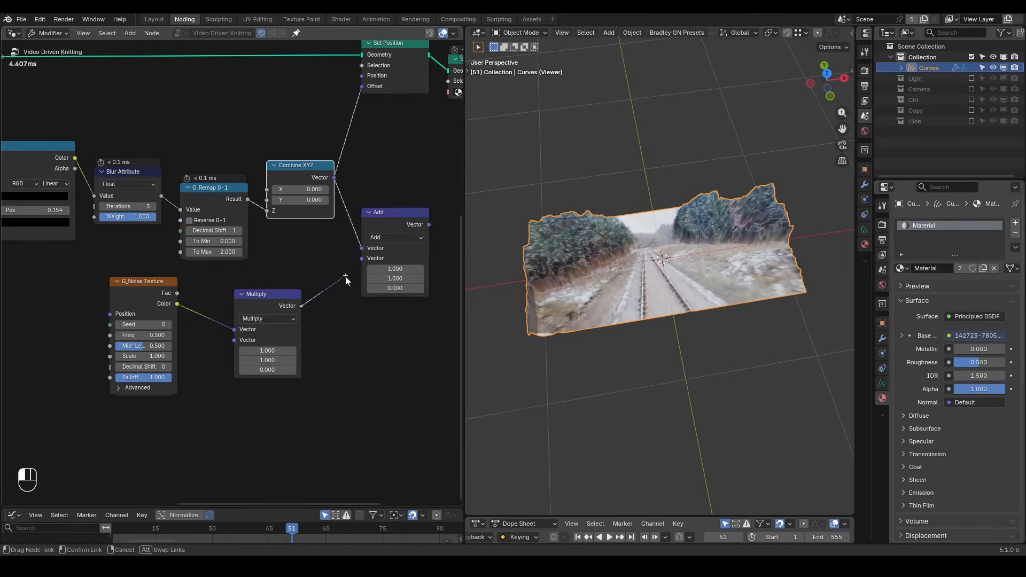
left_click_drag(302, 306, 362, 258)
left_click_drag(430, 223, 366, 90)
- Set the G_Noise Texture's Decimal Shift to 1 and Scale to 4, then test the playback
middle_click_drag(201, 370, 211, 338)
scroll(211, 338, "up", 2)
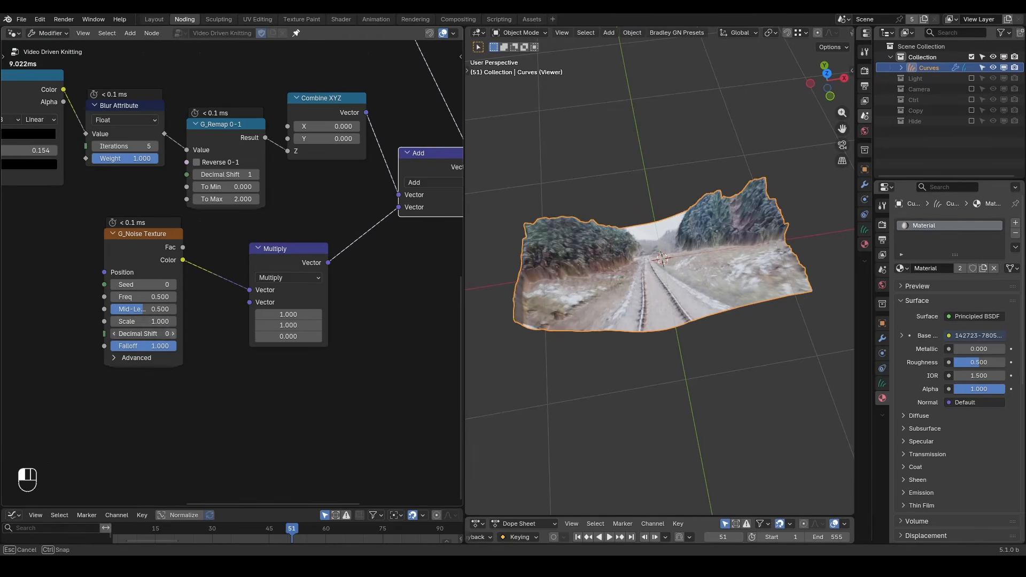
left_click(174, 335)
left_click(155, 321)
type("4")
key("Return")
key("space")
key("space")
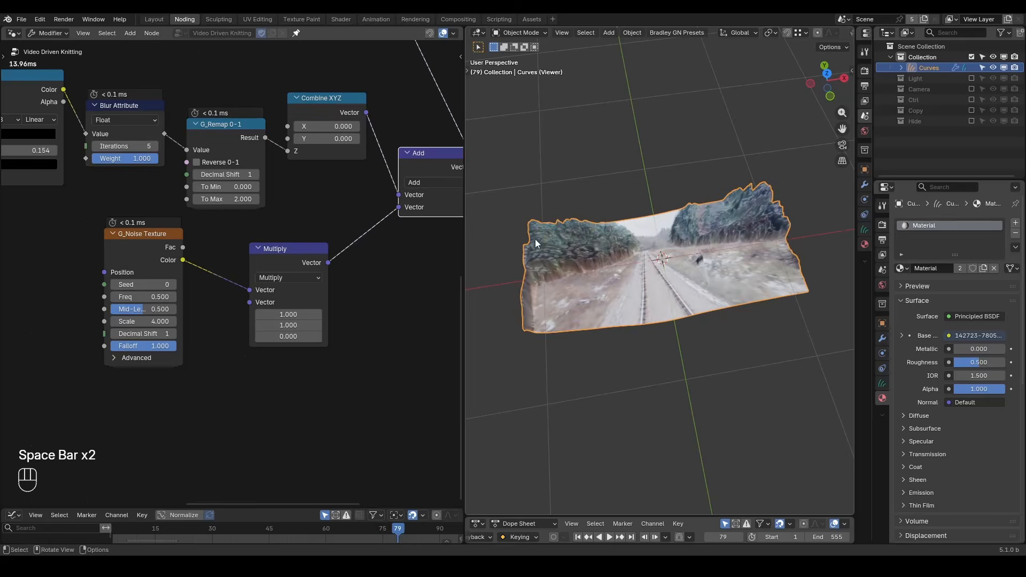
- Add a G_Time Info node and link its Time output to the G_Noise Texture's Evolution
middle_click_drag(164, 365, 245, 309)
scroll(245, 309, "up", 1)
key("ctrl+a")
type("time")
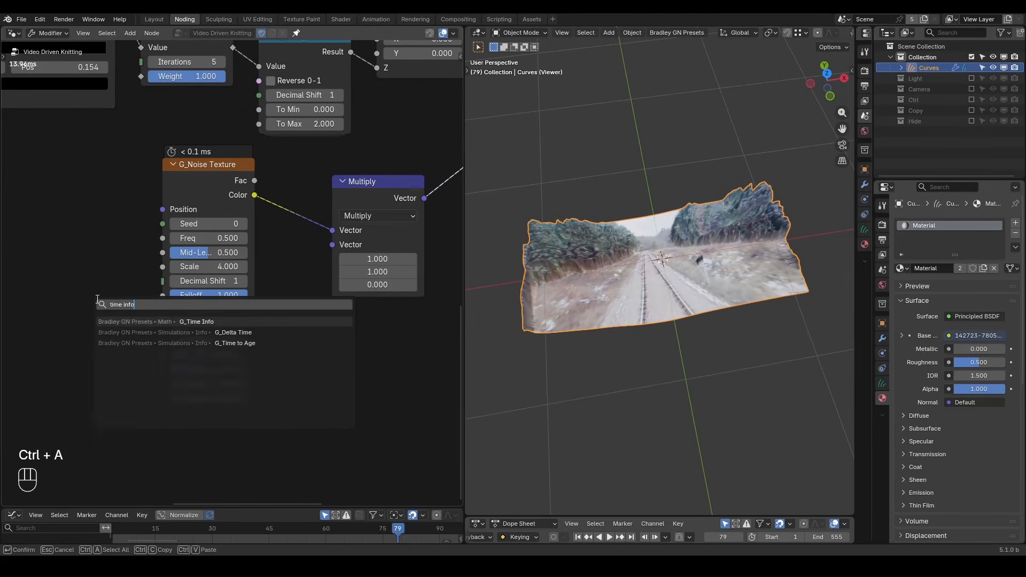
key("Return")
left_click(12, 289)
left_click_drag(101, 301, 151, 341)
- Play the animated noise briefly and set the G_Time Info Factor to 55
key("space")
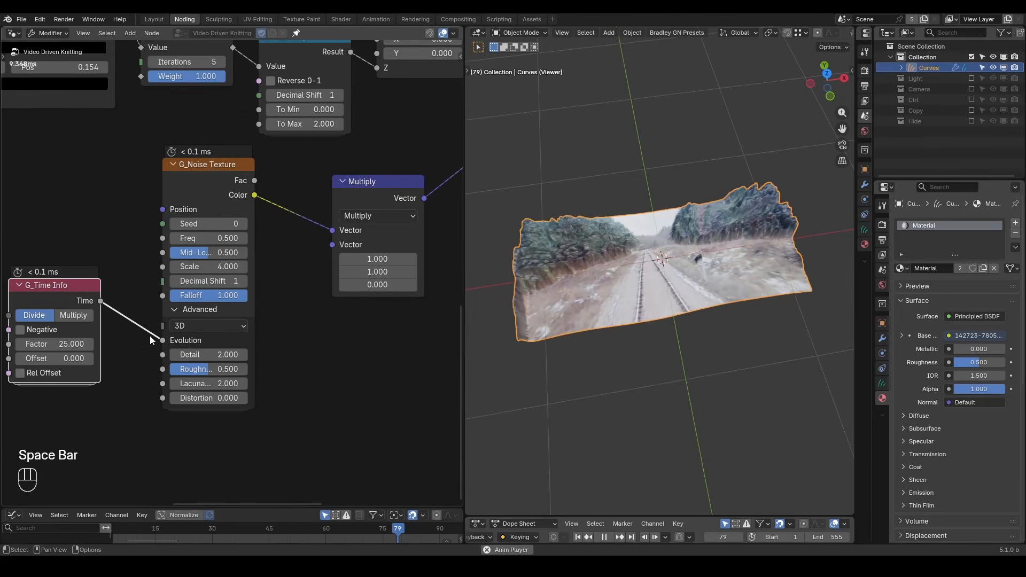
key("space")
left_click(84, 342)
type("5")
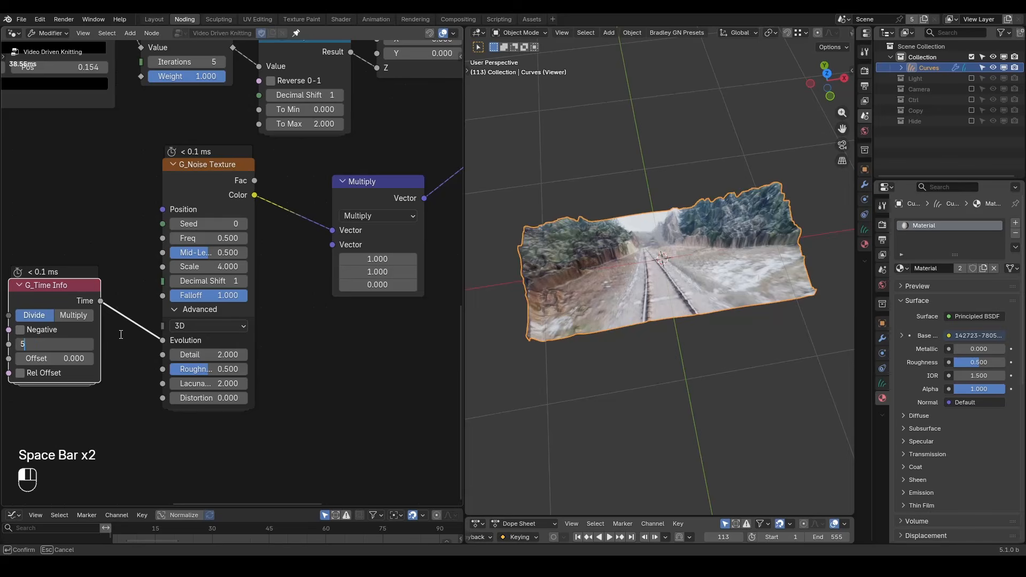
type("5")
key("Return")
- Play the displaced surface's animation in Solid shading to check its motion
key("space")
key("z")
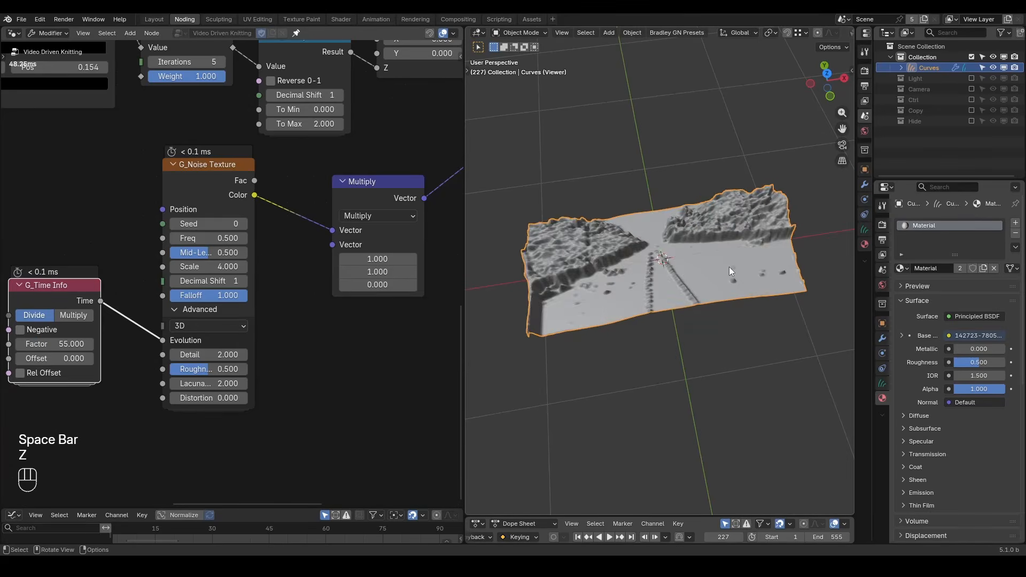
key("space")
key("space")
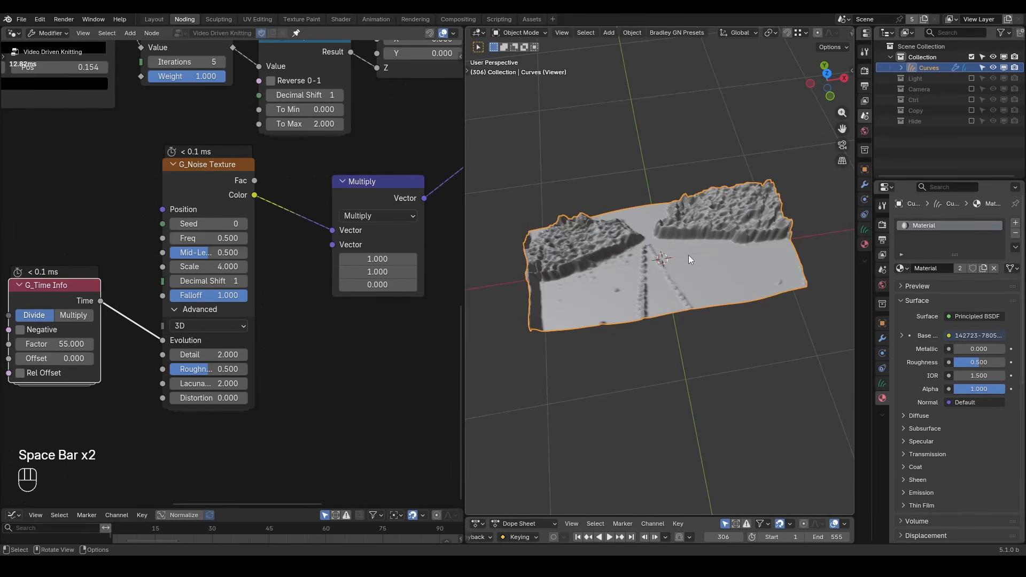
- Set the G_Remap 0-1 node's To Max to 1 to reduce the video displacement
key("shift+ctrl+alt+w")
key("shift+ctrl+alt+q")
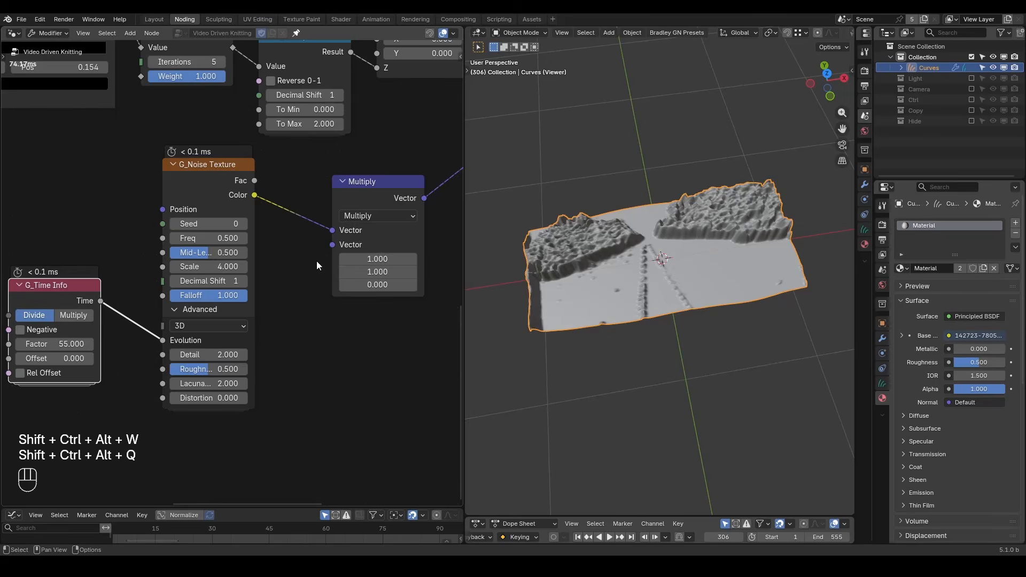
scroll(317, 261, "down", 4)
middle_click_drag(330, 188, 267, 254)
left_click(228, 229)
type("1")
key("Return")
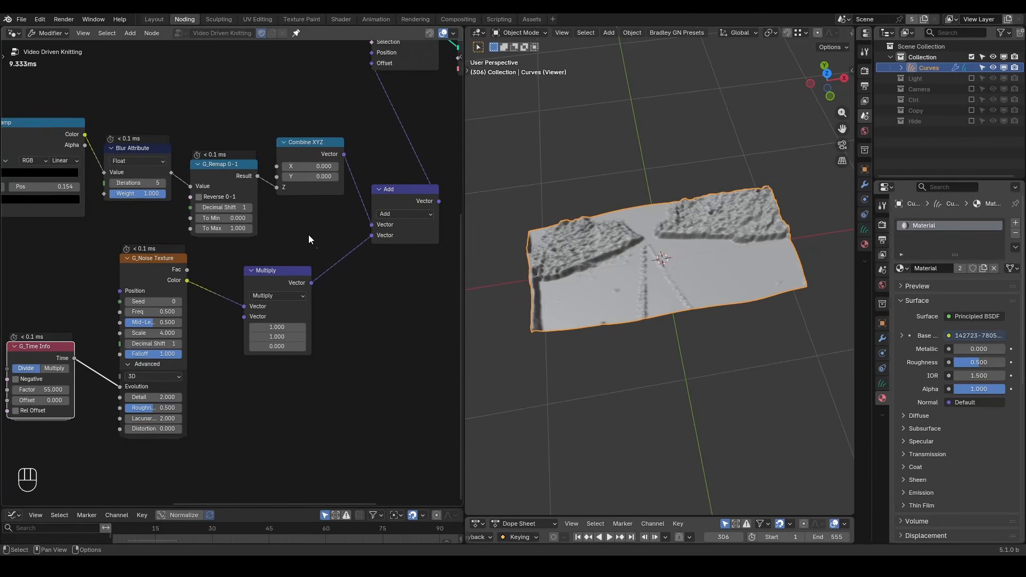
- Insert the G_UV Deformer between the Set Position and Set Material nodes and place the G_Knit Surface node beside it
scroll(326, 227, "down", 8)
middle_click_drag(355, 213, 228, 281)
left_click_drag(363, 161, 238, 252)
key("g")
key("x")
left_click(413, 247)
left_click_drag(88, 97, 331, 189, "alt")
left_click_drag(21, 112, 263, 136)
middle_click_drag(263, 136, 172, 129)
scroll(173, 129, "up", 9)
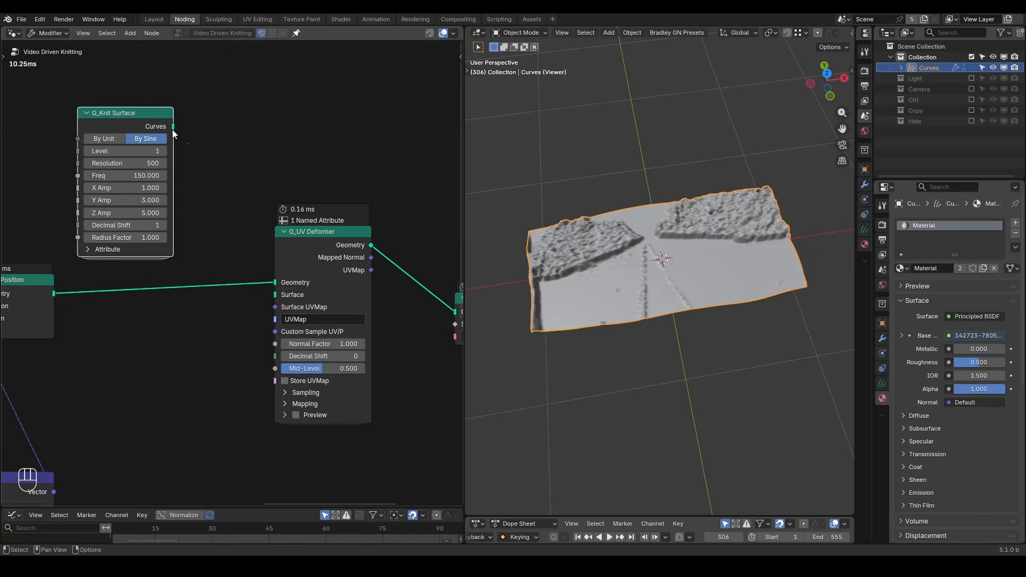
- Link the G_Knit Surface's Curves to the G_UV Deformer's Geometry, with the Set Position geometry feeding its Surface input
left_click_drag(173, 126, 276, 294)
middle_click_drag(219, 325, 246, 302)
left_click(634, 181)
middle_click_drag(637, 246, 668, 230, "shift")
scroll(682, 255, "up", 4)
- Mark the knit row direction with a temporary annotation and set the G_Knit Surface Freq to 300
mouse_move(623, 165)
left_mouse_down()
mouse_move(587, 178)
mouse_move(599, 187)
left_mouse_up()
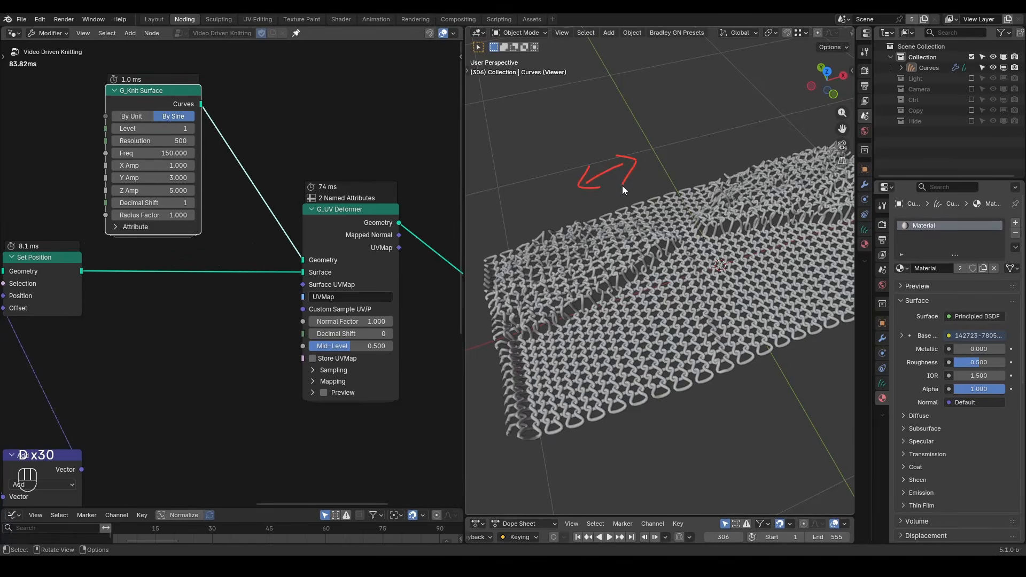
double_click(159, 152)
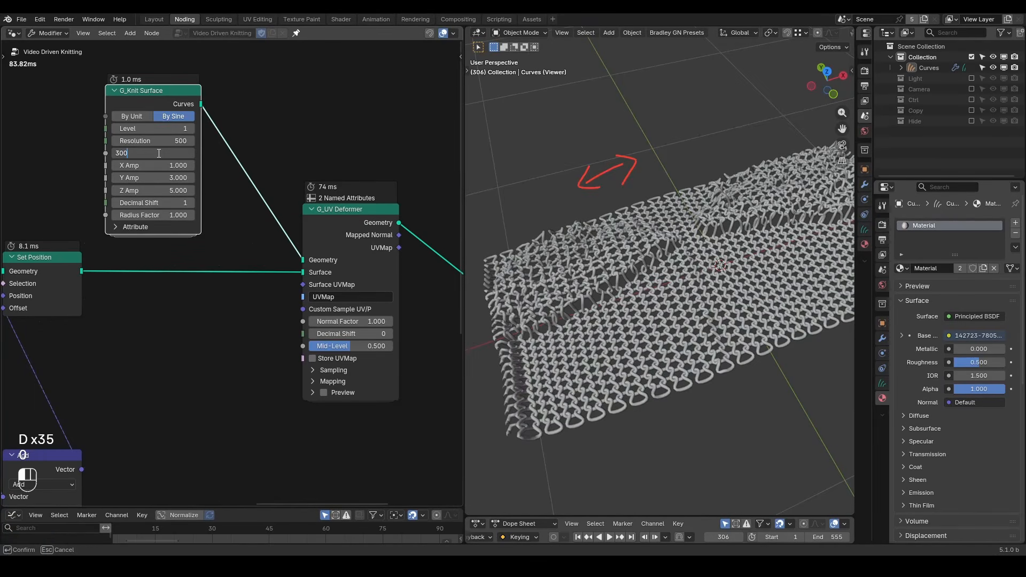
type("300")
key("Return")
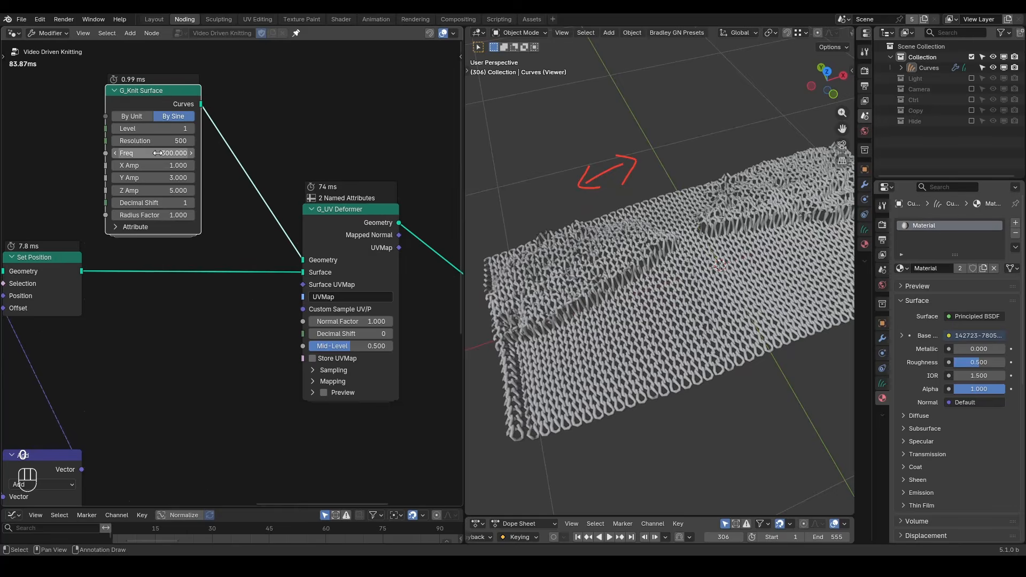
right_click_drag(662, 138, 580, 187)
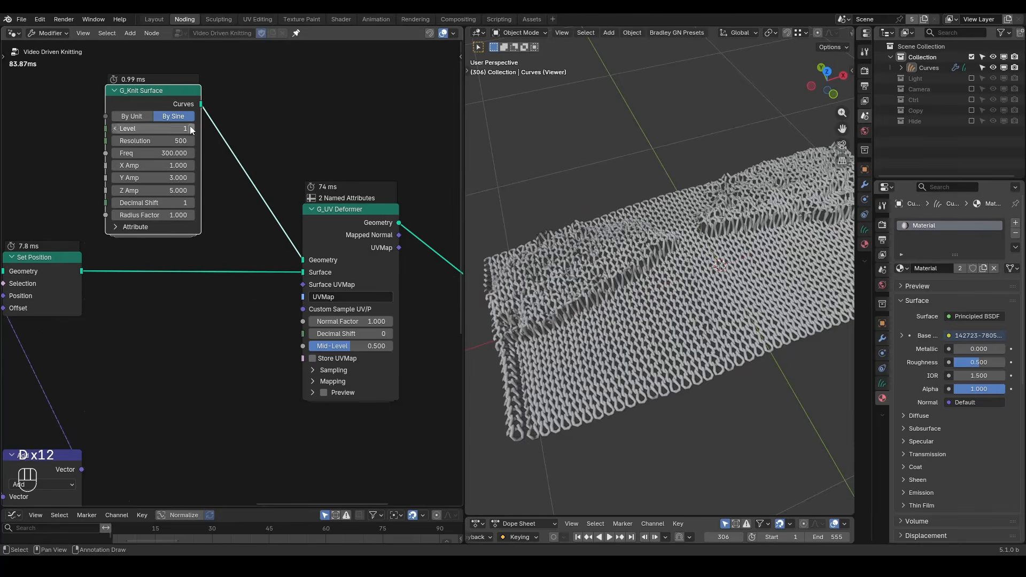
- Raise the G_Knit Surface Level to 4 and inspect the denser knit up close
left_click(190, 127)
left_click(190, 127)
left_click(191, 128)
scroll(644, 307, "up", 2)
middle_click_drag(645, 306, 646, 264, "shift")
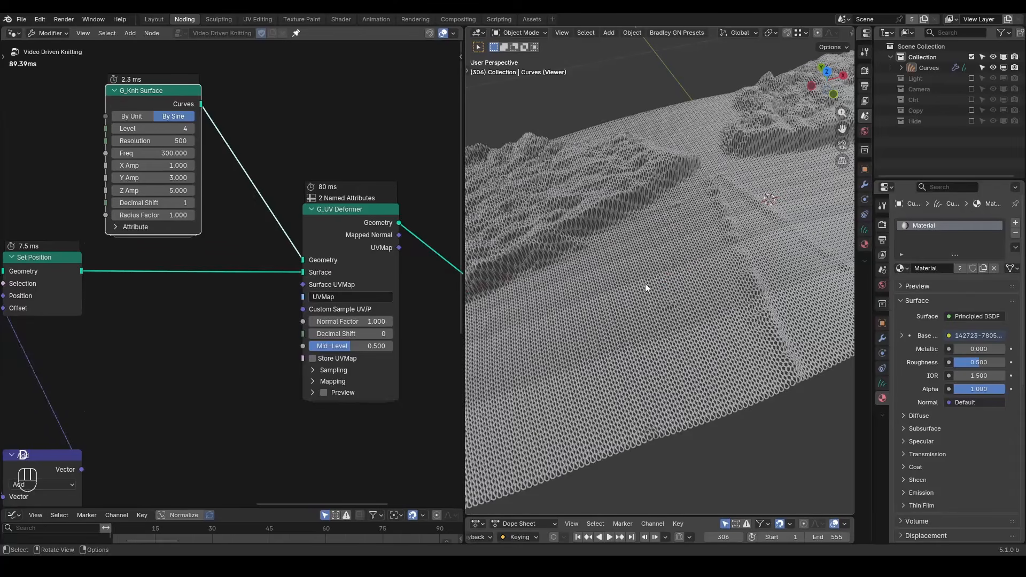
- Show the knit's material in the viewport and enable Store UVMap on the G_UV Deformer so the footage maps onto it
left_click_drag(648, 344, 722, 323)
key("z")
left_click(668, 272)
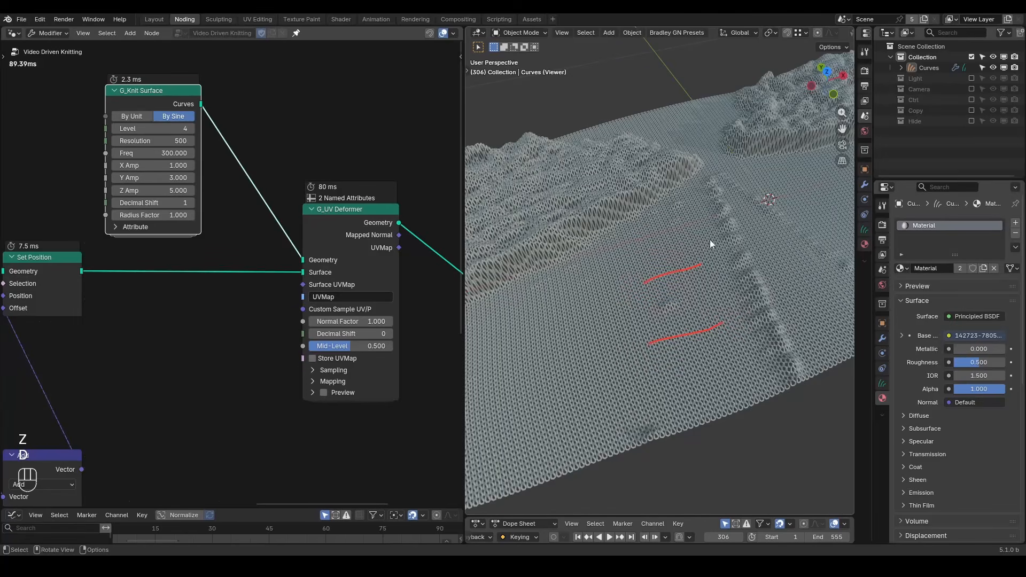
right_click_drag(752, 279, 764, 313)
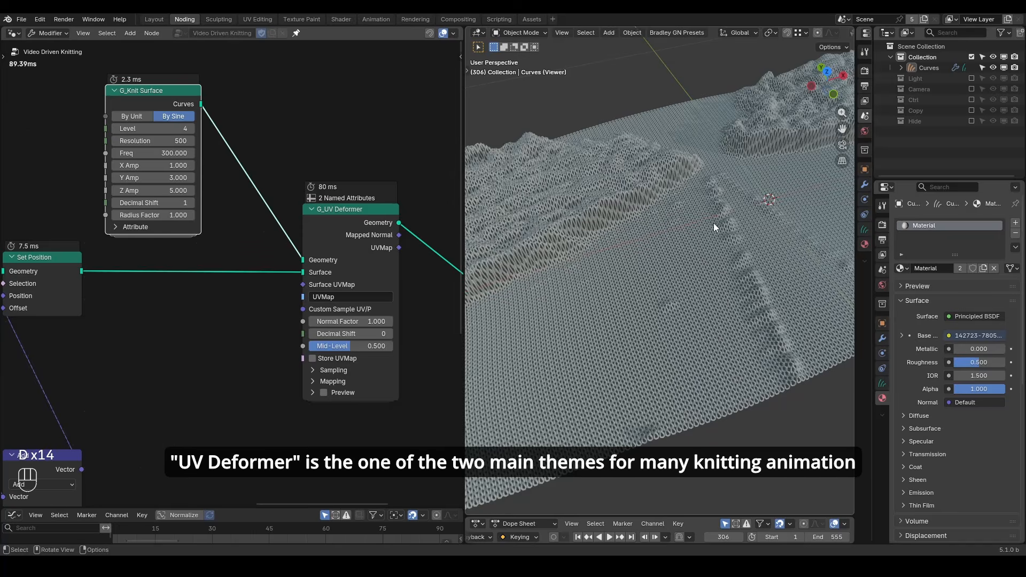
left_click(332, 363)
middle_click_drag(643, 220, 664, 227)
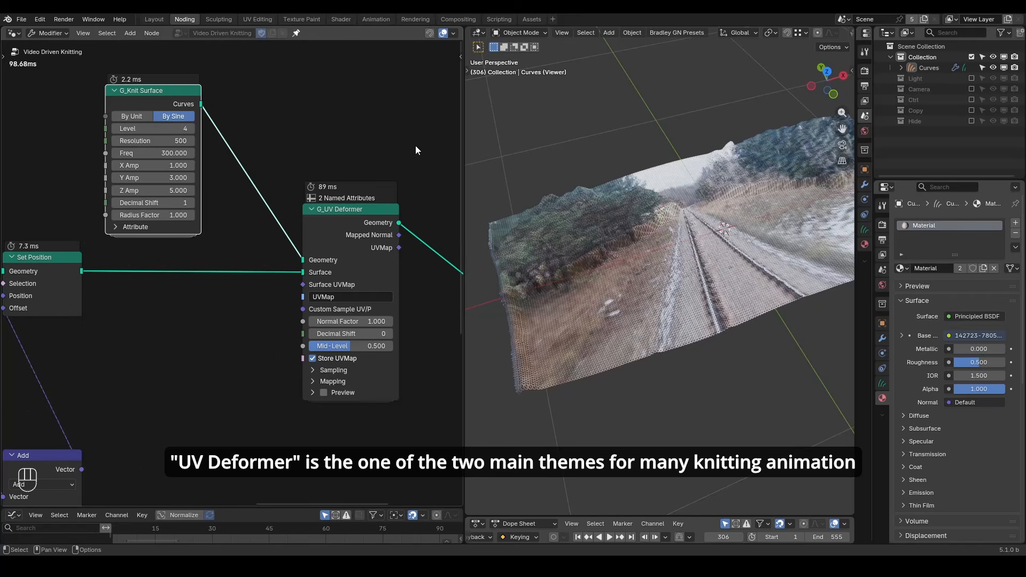
- Tidy the node layout by repositioning the Set Position, Blur Attribute, G_Knit Surface and G_UV Deformer nodes
scroll(215, 351, "down", 3)
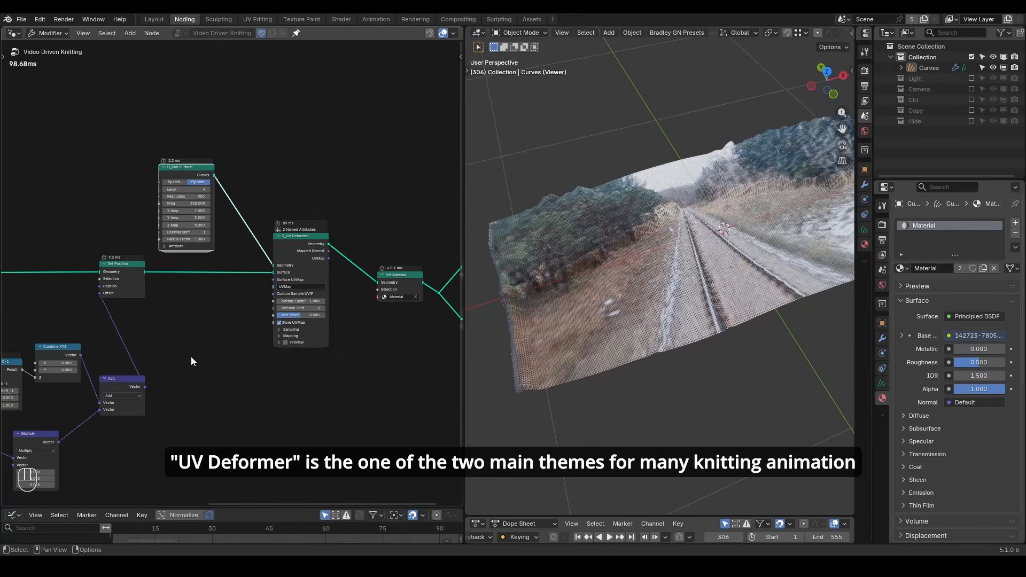
middle_click_drag(191, 357, 305, 281)
left_click_drag(249, 207, 300, 220)
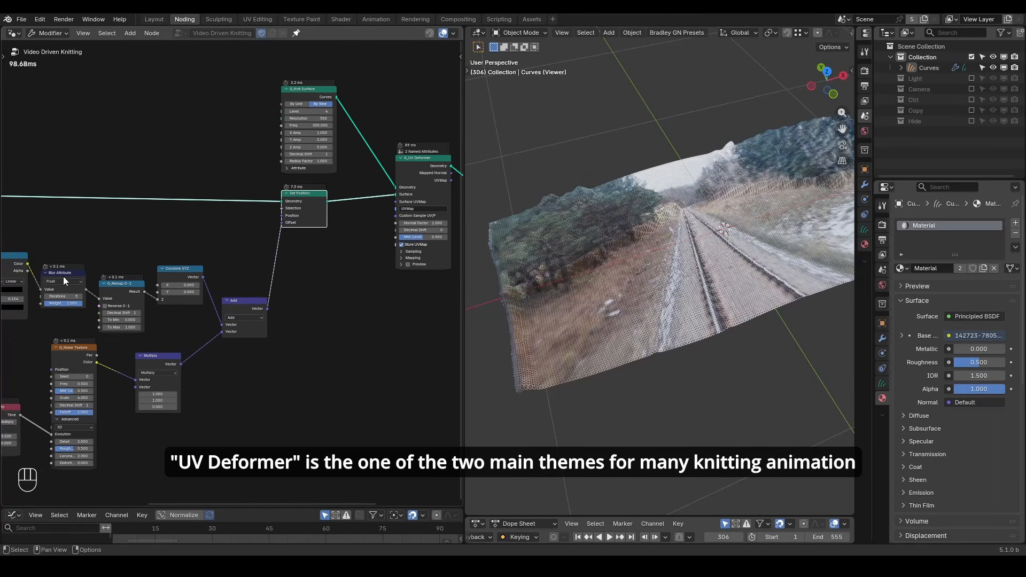
left_click_drag(59, 277, 60, 259)
left_click_drag(304, 93, 302, 92)
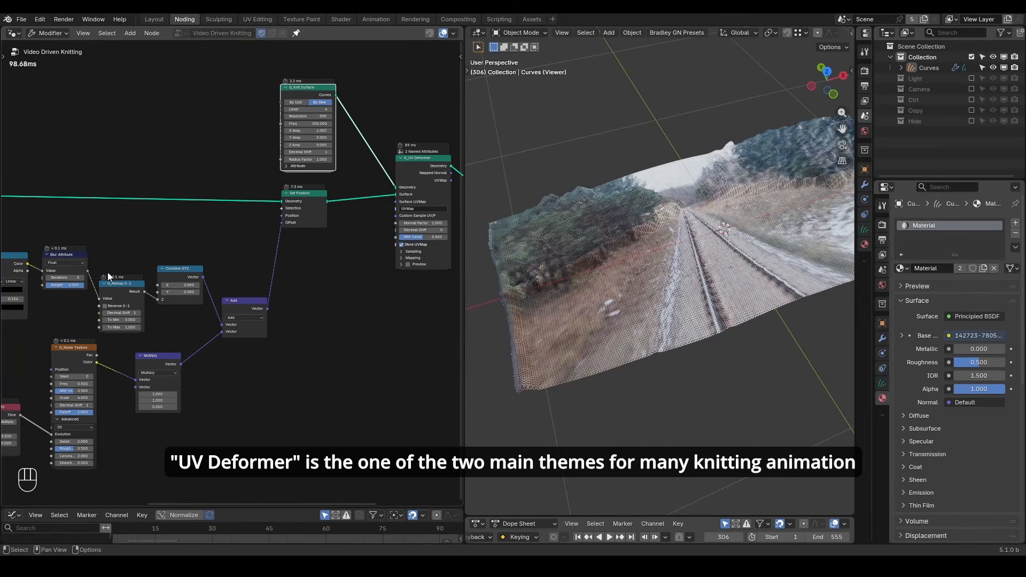
scroll(147, 249, "down", 2)
middle_click_drag(194, 249, 260, 236)
left_click_drag(345, 201, 349, 202)
middle_click_drag(446, 165, 375, 227)
scroll(375, 227, "up", 6)
left_click_drag(375, 227, 373, 231)
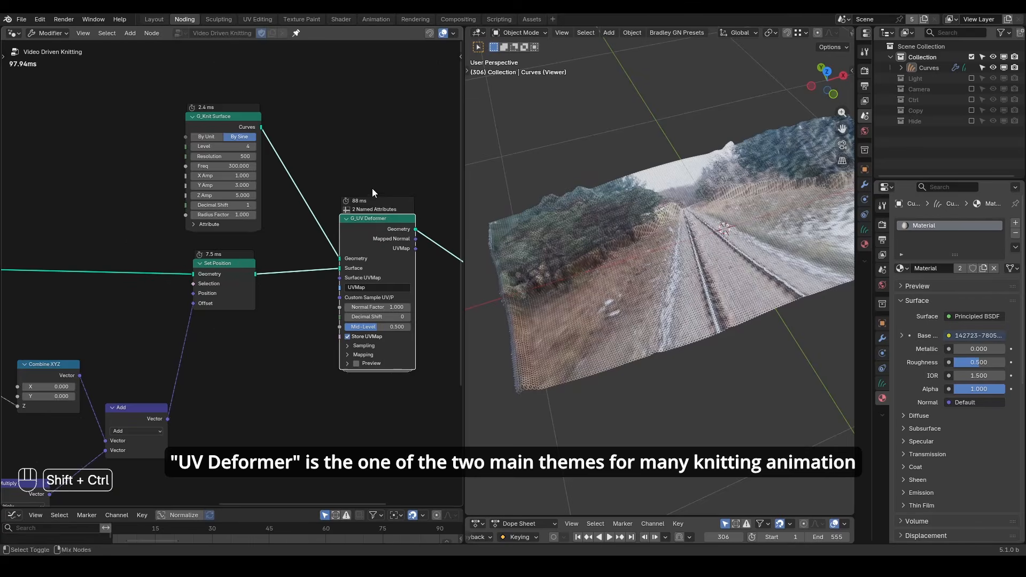
- Space the output nodes along X and enclose the G_Knit Surface and G_UV Deformer in a frame labelled Base
key("ctrl+alt+shift+w")
key("ctrl+alt+shift+q")
scroll(435, 319, "down", 6)
middle_click_drag(435, 319, 284, 277)
left_click_drag(412, 149, 332, 299, "shift")
left_click_drag(203, 155, 139, 207, "shift")
key("g")
key("x")
left_click(211, 207)
left_click_drag(184, 128, 361, 344)
key("f")
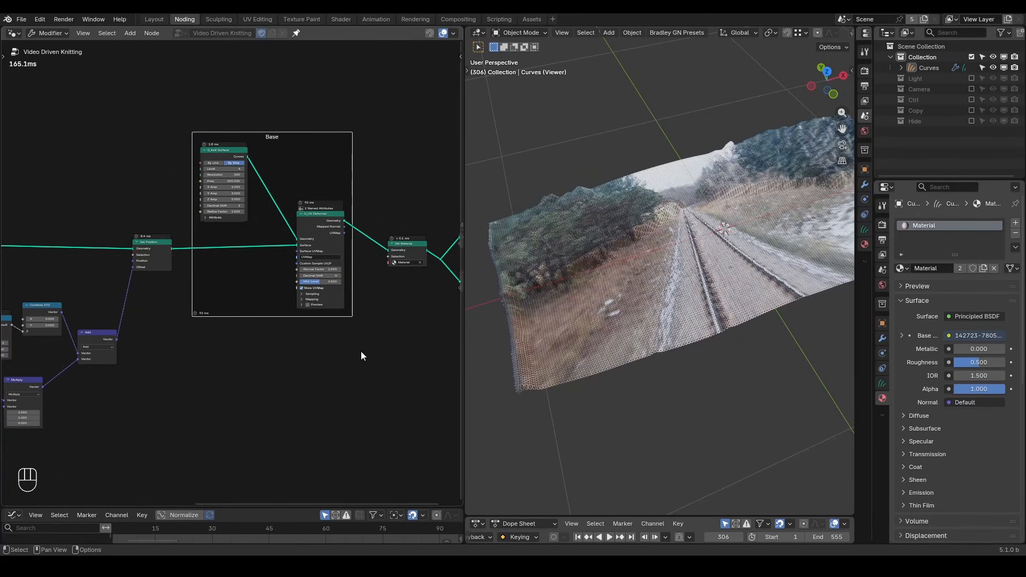
- Preview the Set Position output and mark the displaced surface's short side edge with annotations
left_click(155, 256, "ctrl+shift")
scroll(636, 293, "up", 4)
mouse_move(655, 286)
middle_mouse_down("shift")
mouse_move(641, 292)
mouse_move(661, 272)
middle_mouse_up("shift")
key("d")
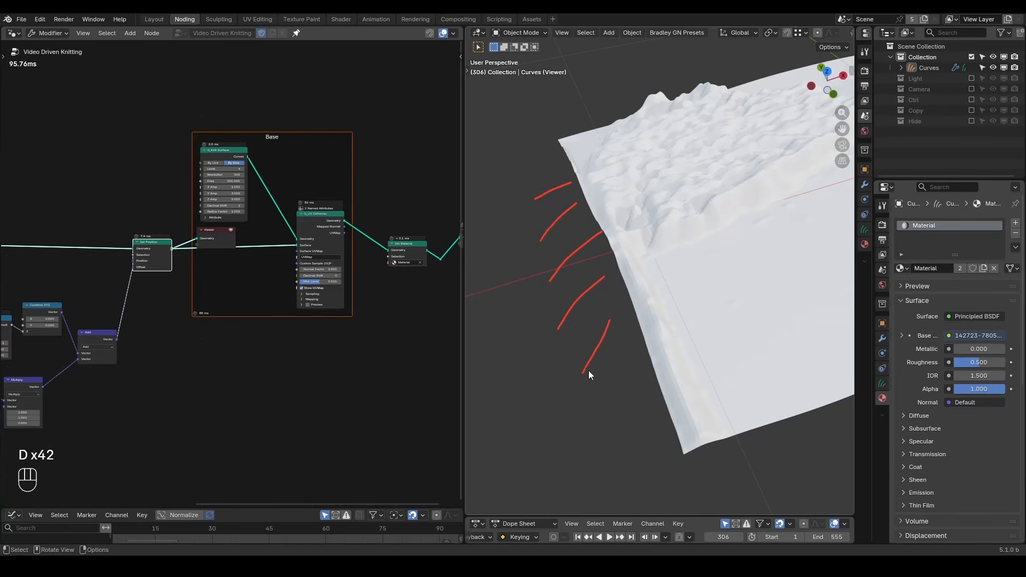
left_click_drag(620, 277, 669, 422)
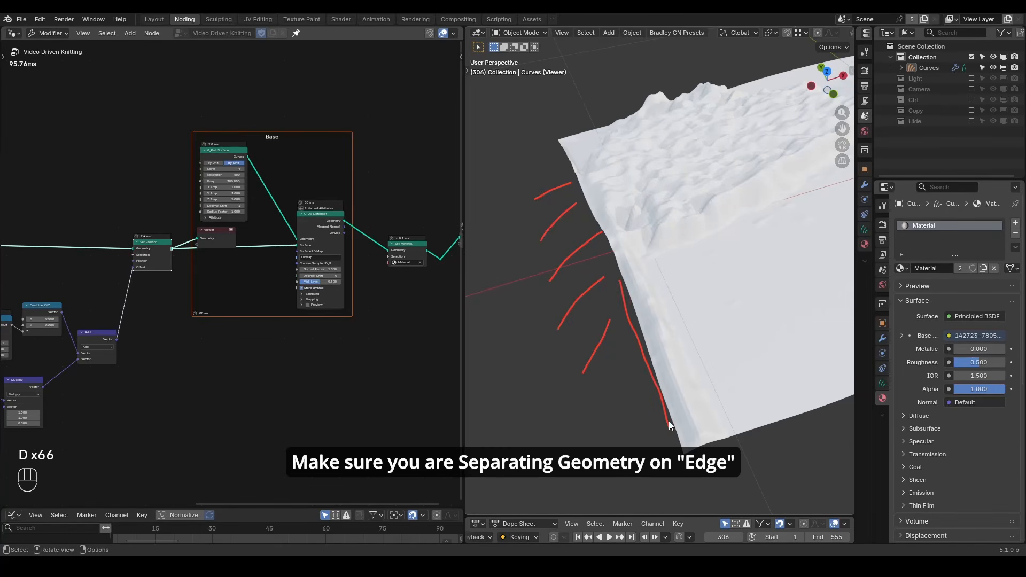
- Add a Separate Geometry node fed by the Set Position node's Geometry output
middle_click_drag(265, 390, 275, 326)
scroll(232, 273, "up", 3)
left_click_drag(149, 107, 245, 298)
type("separate")
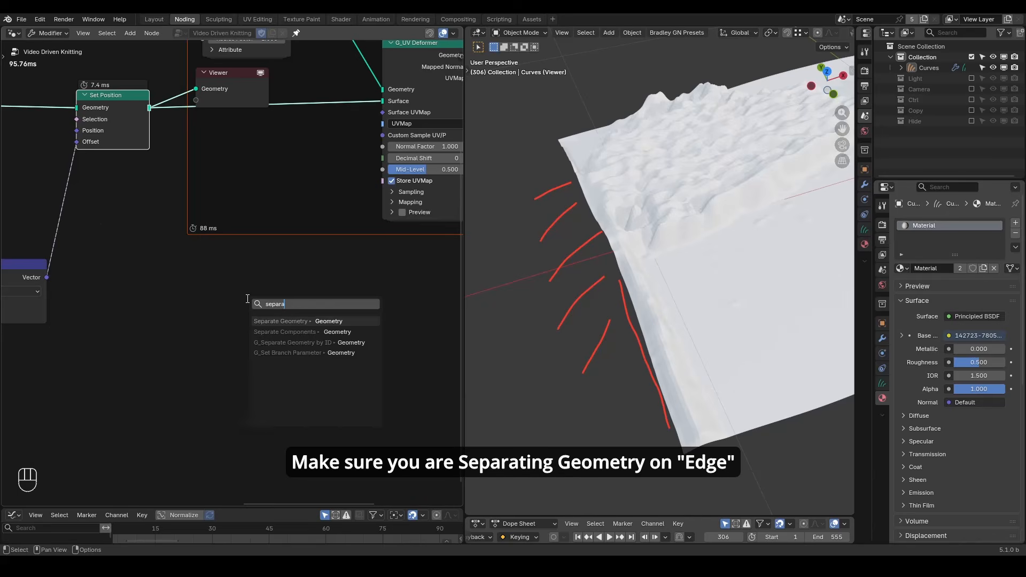
key("Return")
left_click(247, 301)
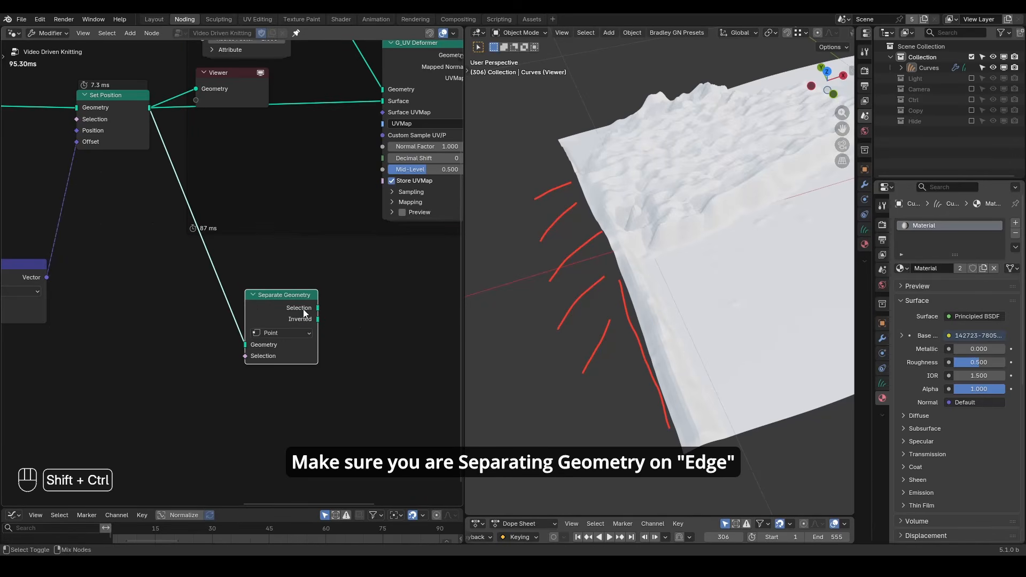
- Preview the Separate Geometry's Selection output, set its domain to Edge and underline its Selection input with an annotation
left_click(303, 310, "ctrl+shift")
scroll(294, 333, "down", 1, "ctrl")
mouse_move(308, 386)
middle_mouse_down()
mouse_move(325, 352)
mouse_move(347, 352)
middle_mouse_up()
scroll(346, 351, "up", 2)
key("d")
left_click_drag(267, 335, 348, 333)
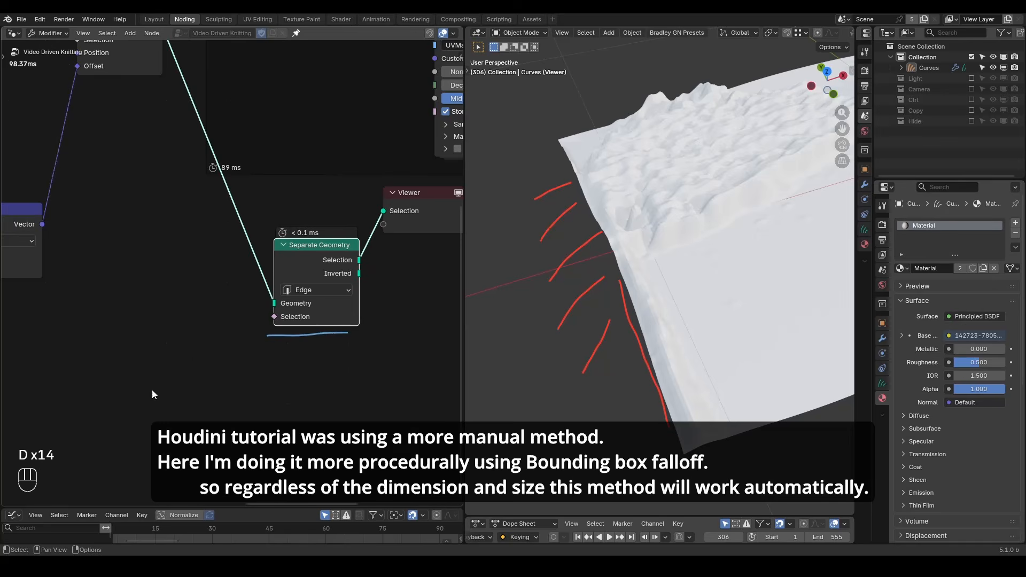
- Add a Position node and a Normal node below the Separate Geometry node
middle_click_drag(152, 390, 159, 334)
key("ctrl+a")
type("posi")
key("Return")
left_click(154, 323)
key("ctrl+a")
type("norm")
key("Return")
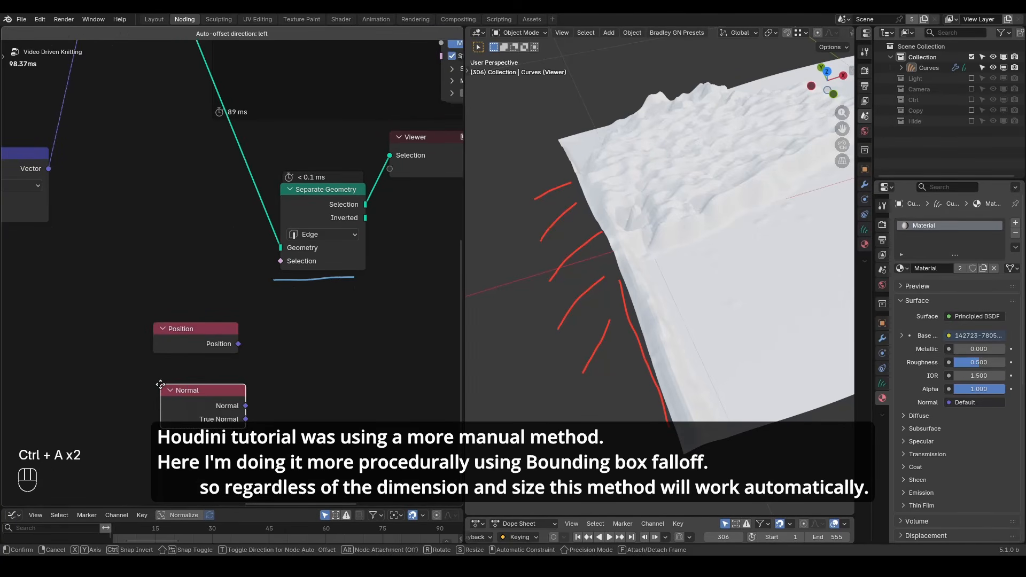
left_click(152, 374)
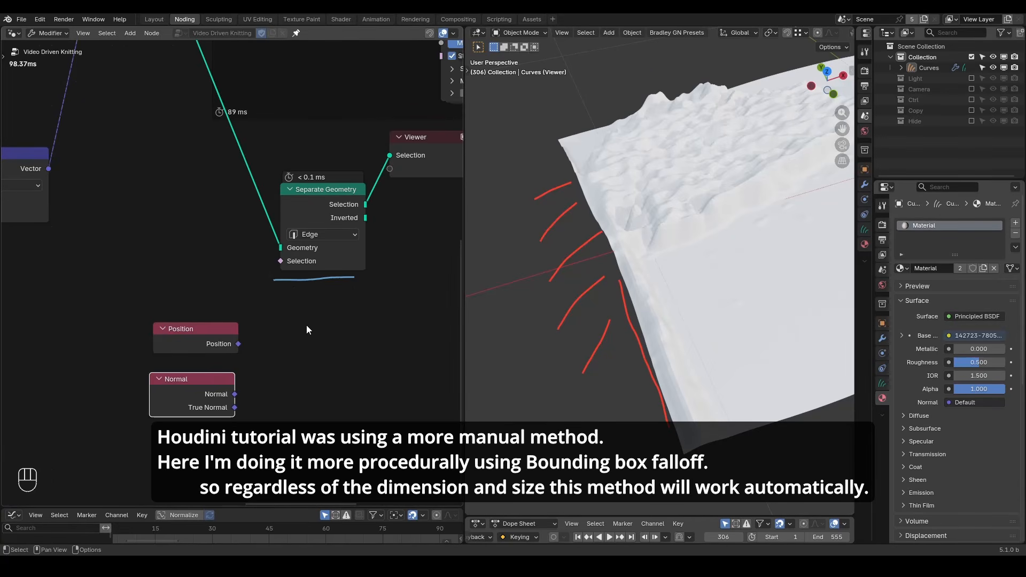
- Add a G_Bounding Box Falloff node beside the Position node and mark its Position input with an annotation
key("ctrl+a")
type("boun fal")
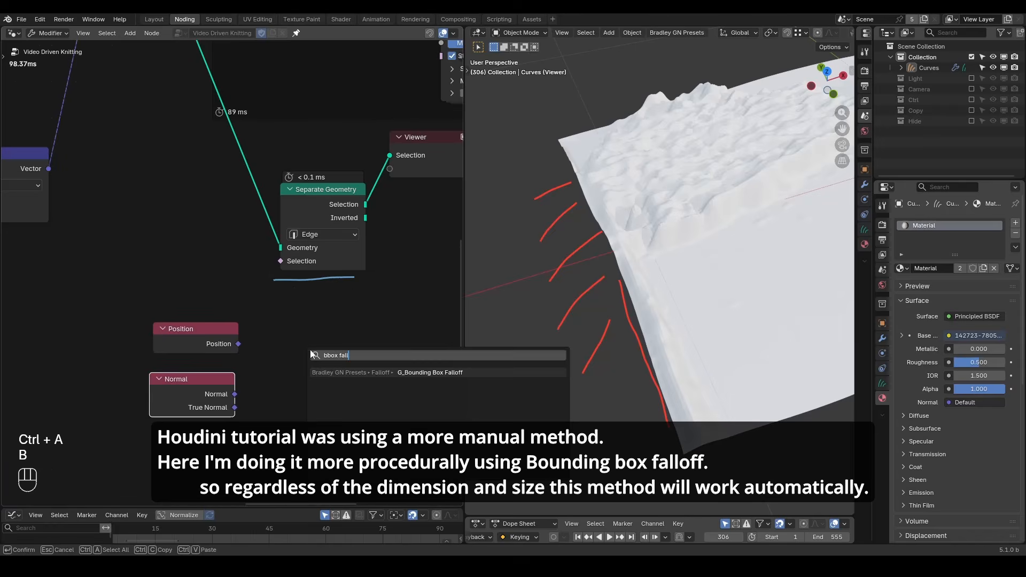
key("Return")
left_click(296, 324)
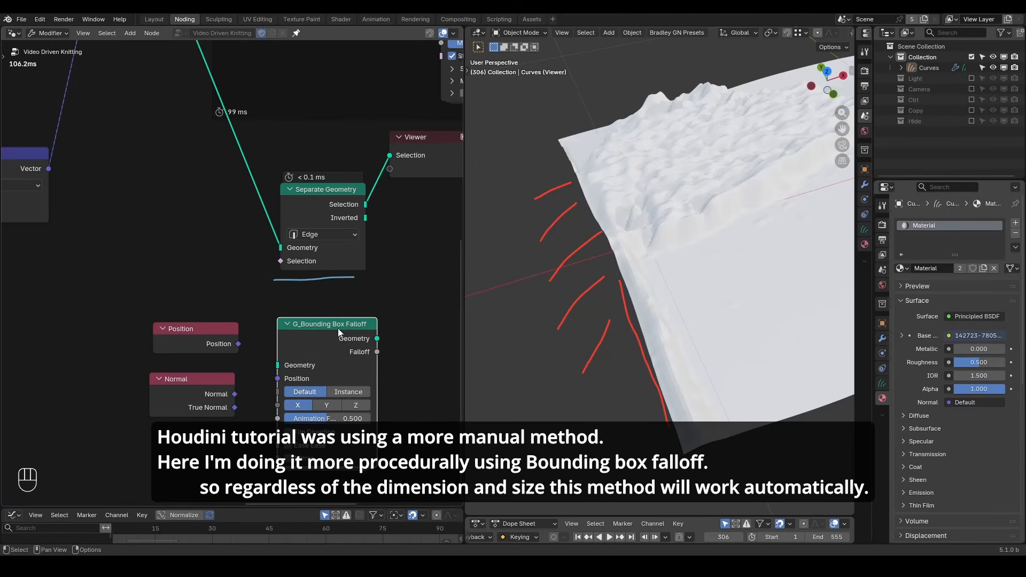
left_click_drag(266, 389, 326, 376)
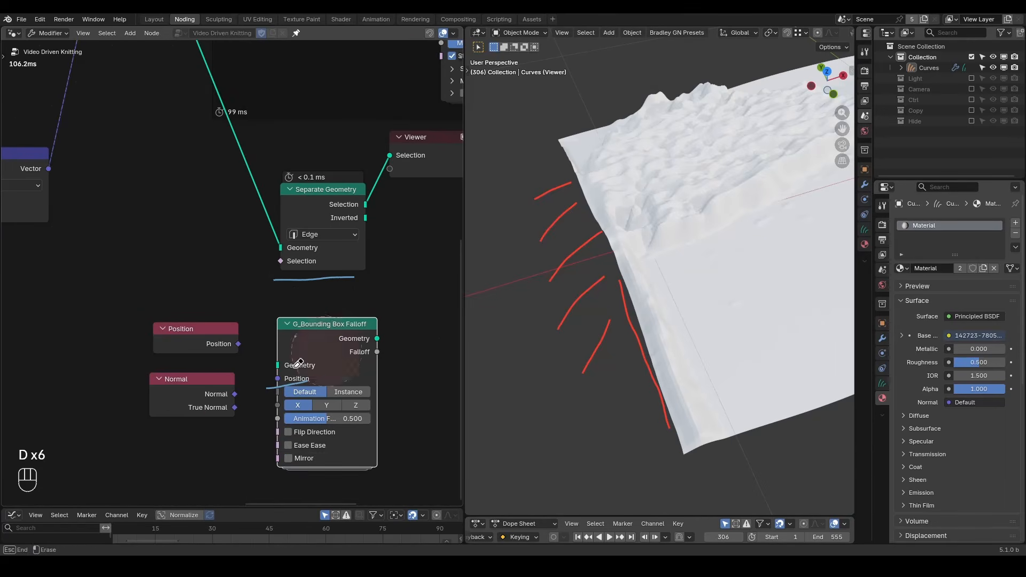
- Link the Set Position geometry to the G_Bounding Box Falloff's Geometry input and preview its falloff on the surface
scroll(244, 297, "down", 2)
left_click_drag(205, 88, 284, 378)
scroll(342, 305, "up", 2)
left_click(343, 304, "ctrl+shift")
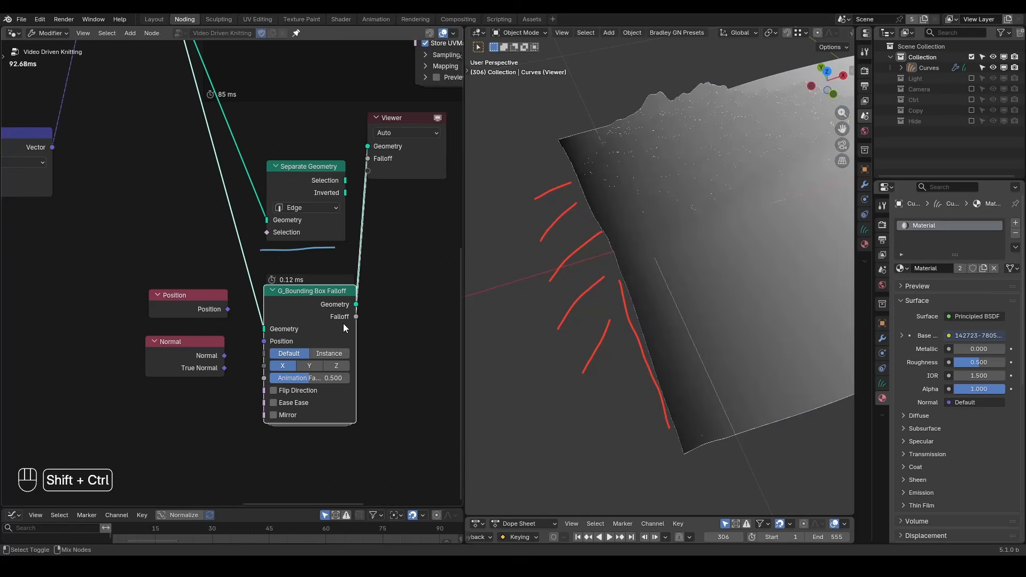
- Annotate the falloff's direction and end values beside the surface and enable Mirror on the G_Bounding Box Falloff
scroll(685, 270, "down", 5)
left_click_drag(578, 344, 683, 306)
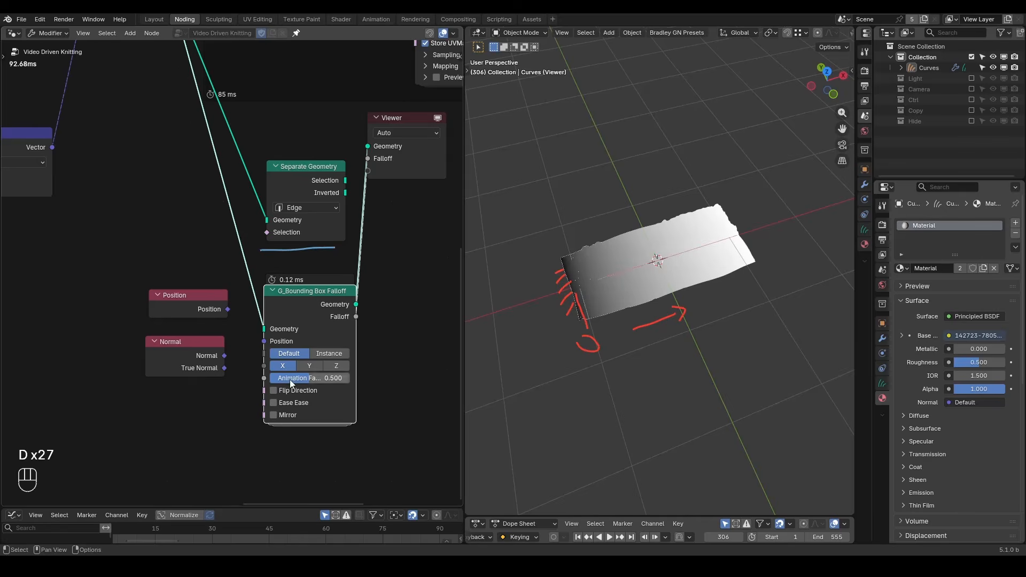
left_click(292, 416)
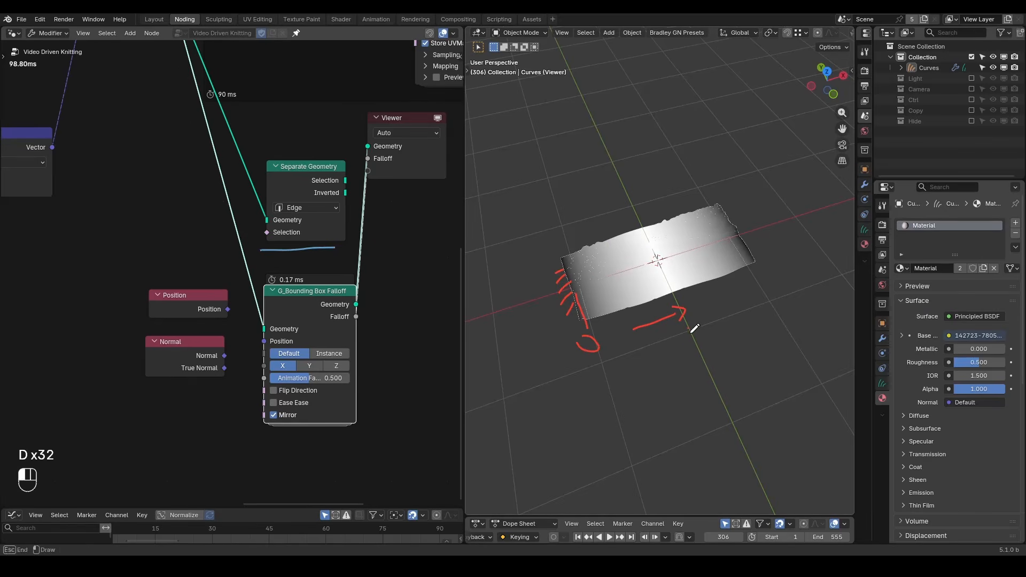
left_click_drag(764, 290, 769, 275)
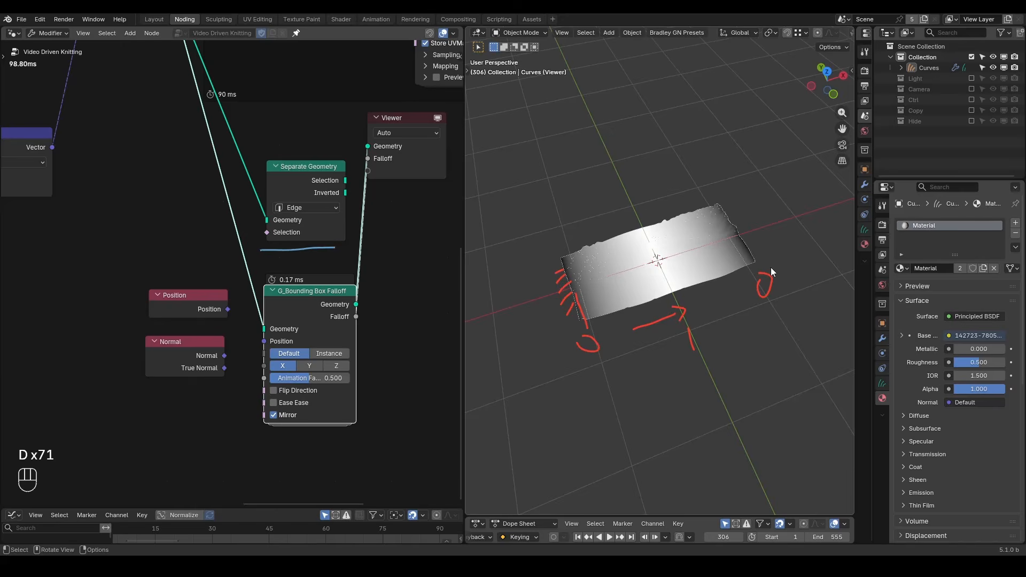
- Add an Equal comparison on the Falloff output and link its Result to the Separate Geometry's Selection
middle_click_drag(389, 299, 332, 289)
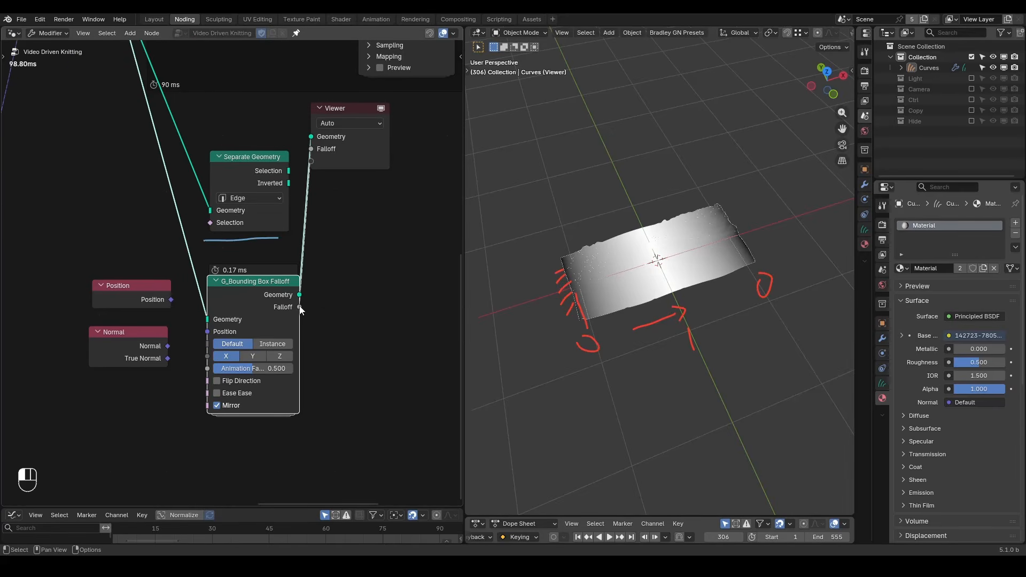
left_click_drag(300, 307, 403, 298)
type("equal")
left_click_drag(402, 296, 339, 289)
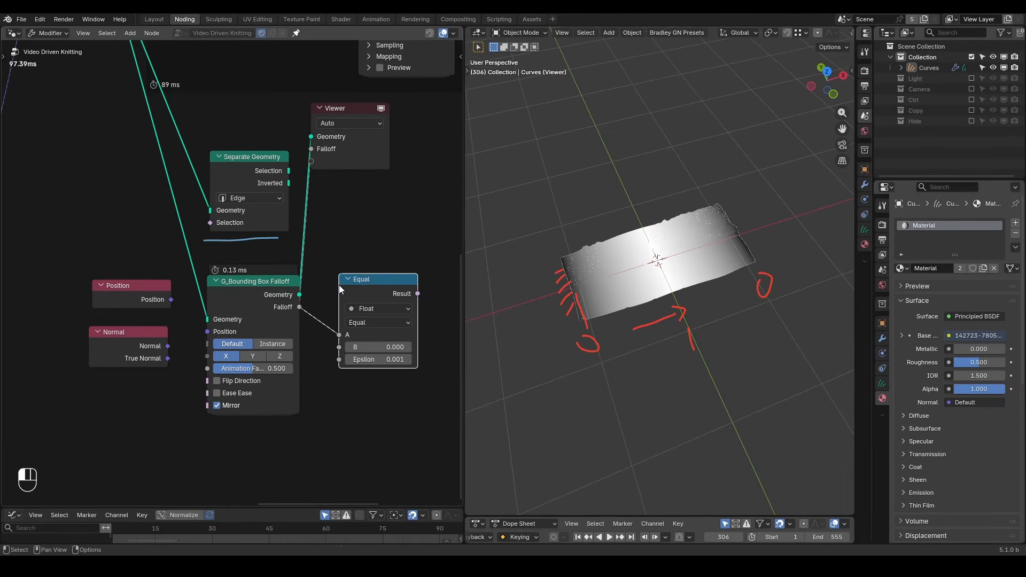
left_click_drag(418, 293, 211, 223)
- Preview the separated edges, cut the Falloff link to the Viewer and erase the viewport annotations
left_click(272, 197, "ctrl+shift")
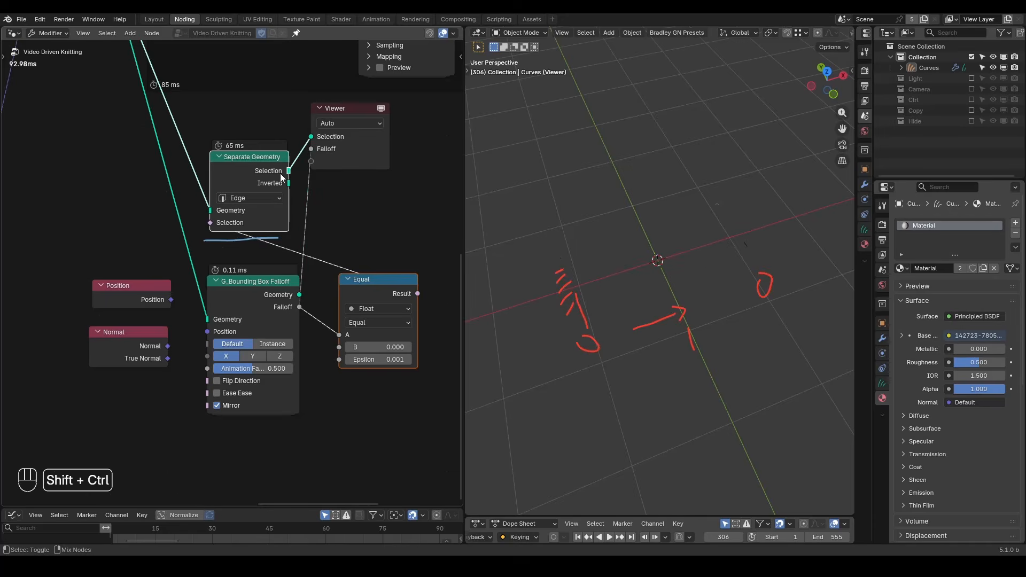
right_click_drag(303, 188, 320, 191, "ctrl")
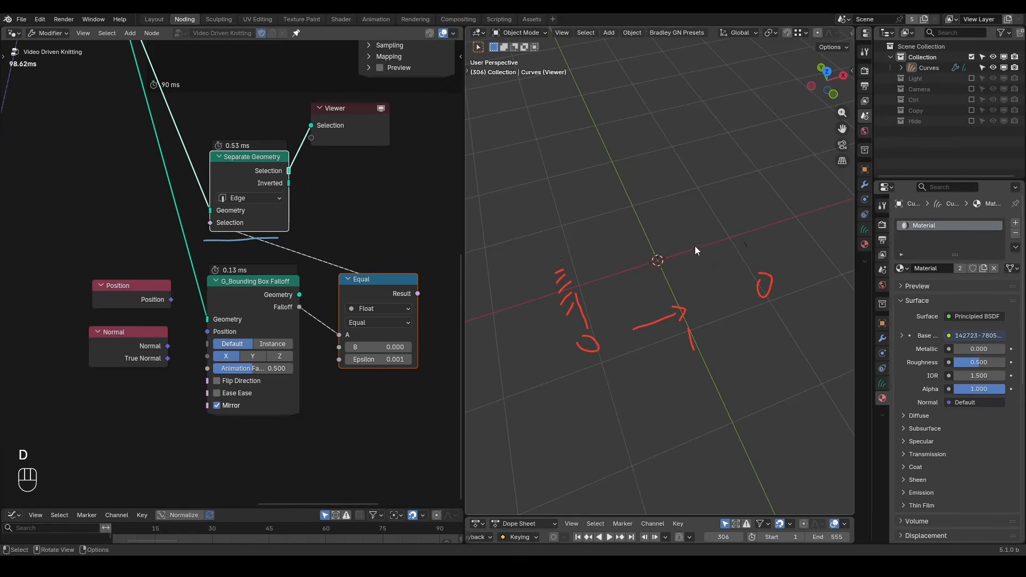
right_click_drag(519, 349, 747, 294)
right_click_drag(743, 247, 740, 239)
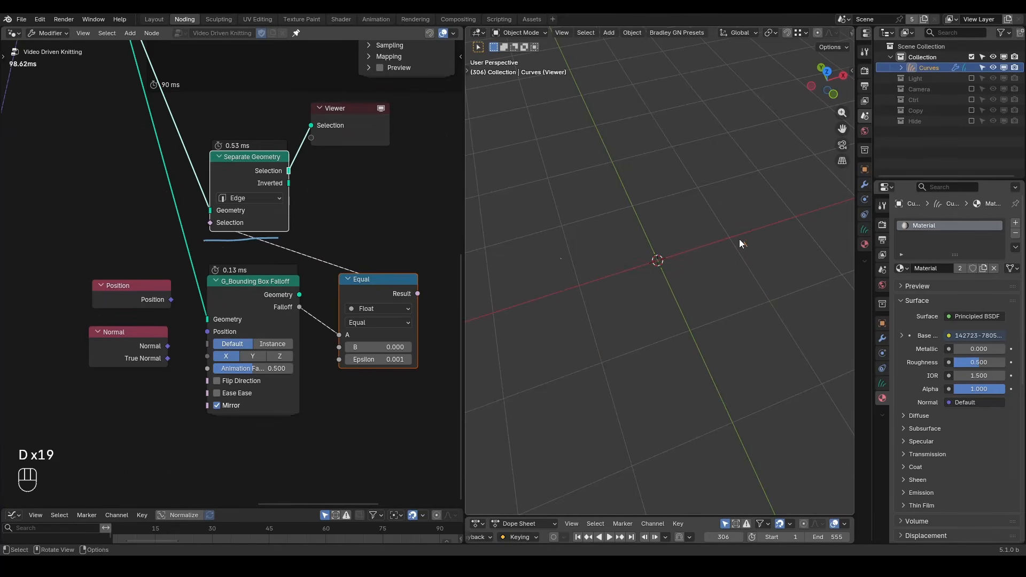
- Move the Separate Geometry node beyond the Equal node, erase its annotation and preview the Set Position geometry
scroll(389, 200, "down", 1)
left_click_drag(390, 145, 226, 226)
key("g")
left_click(422, 249)
key("d")
right_click_drag(294, 235, 219, 230)
scroll(207, 225, "down", 4)
middle_click_drag(207, 225, 234, 288)
left_click(159, 124, "ctrl+shift")
scroll(581, 304, "up", 1)
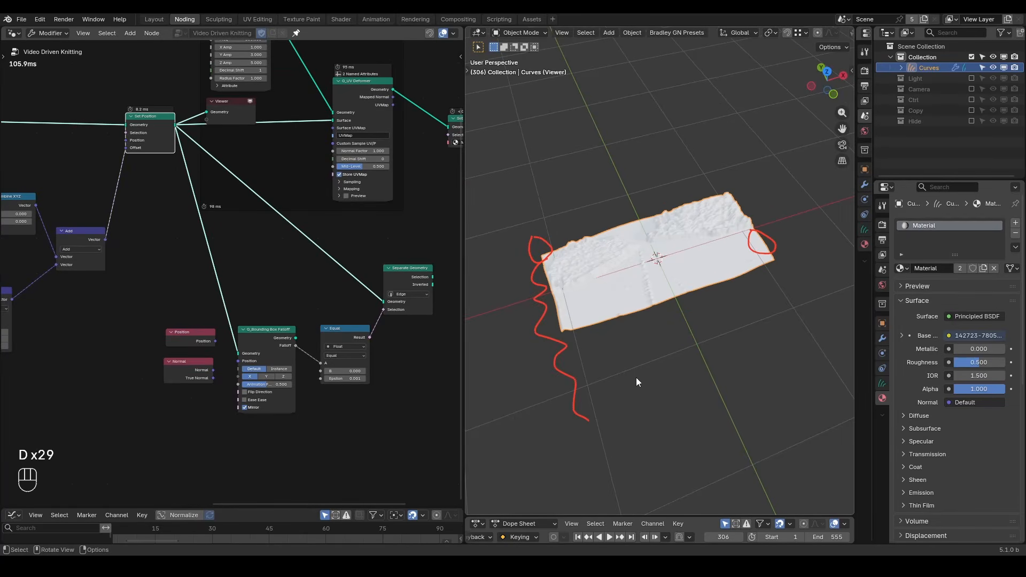
- Delete the unused Position and Normal nodes and preview the undisplaced grid through a reroute before Set Position
left_click_drag(183, 307, 163, 390)
key("x")
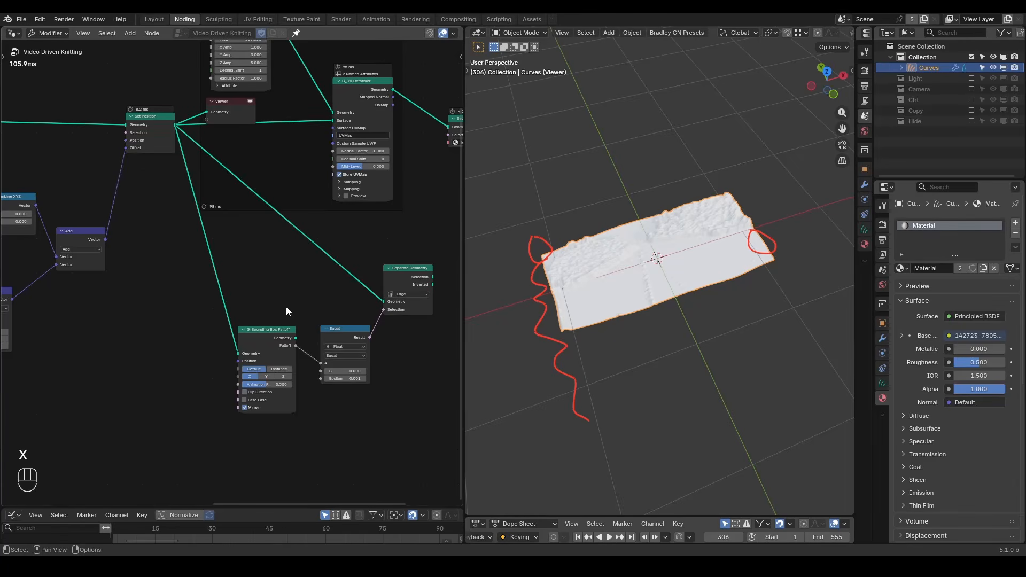
middle_click_drag(169, 265, 275, 281)
mouse_move(134, 125)
right_mouse_down("shift")
mouse_move(141, 152)
mouse_move(137, 140)
right_mouse_up("shift")
left_click(137, 138, "ctrl+shift")
key("d")
right_click_drag(537, 236, 581, 411)
middle_click_drag(172, 193, 230, 215)
scroll(230, 212, "up", 1)
- Insert a Capture Attribute before Set Position and feed a Position node into it
key("ctrl+a")
type("catt")
key("Return")
left_click(119, 138)
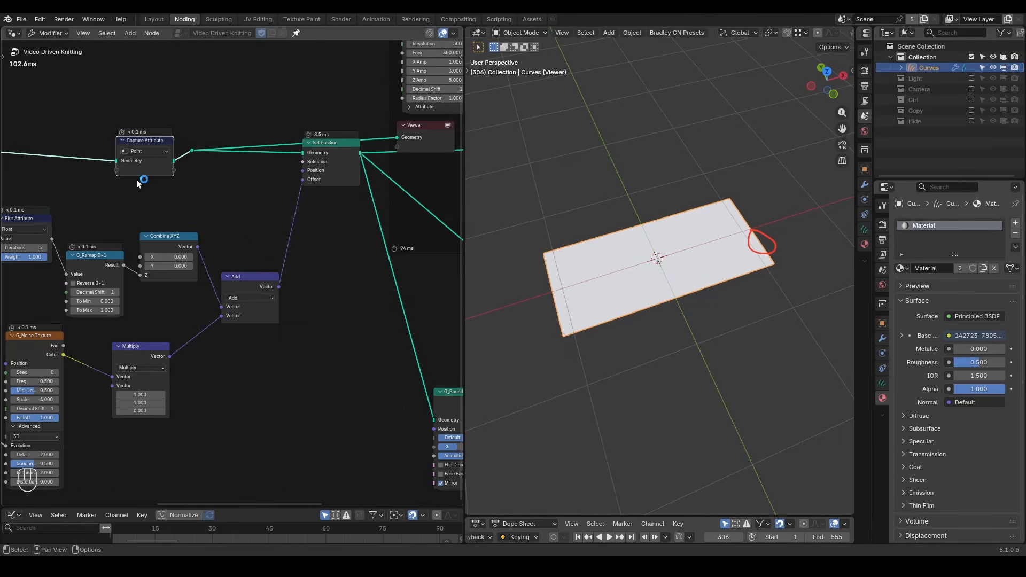
middle_click_drag(137, 179, 205, 183)
key("ctrl+a")
type("pos")
key("Return")
left_click(107, 170)
left_click_drag(162, 181, 185, 174)
- Link the Capture Attribute's geometry and captured Position to the G_Bounding Box Falloff's Geometry and Position inputs
middle_click_drag(271, 208, 172, 175)
left_click_drag(155, 118, 397, 389)
left_click_drag(138, 138, 395, 397)
- Preview the Equal selection on the displaced surface, erase the viewport annotation and check the separated side edges
middle_click_drag(400, 394, 244, 357)
left_click(304, 340, "ctrl+shift")
left_click(304, 339, "ctrl+shift")
middle_click_drag(391, 321, 292, 318)
left_click(63, 81, "ctrl+shift")
left_click(281, 324, "ctrl+shift")
key("d")
right_click_drag(749, 236, 769, 249)
middle_click_drag(593, 328, 668, 303, "shift")
scroll(668, 303, "up", 3)
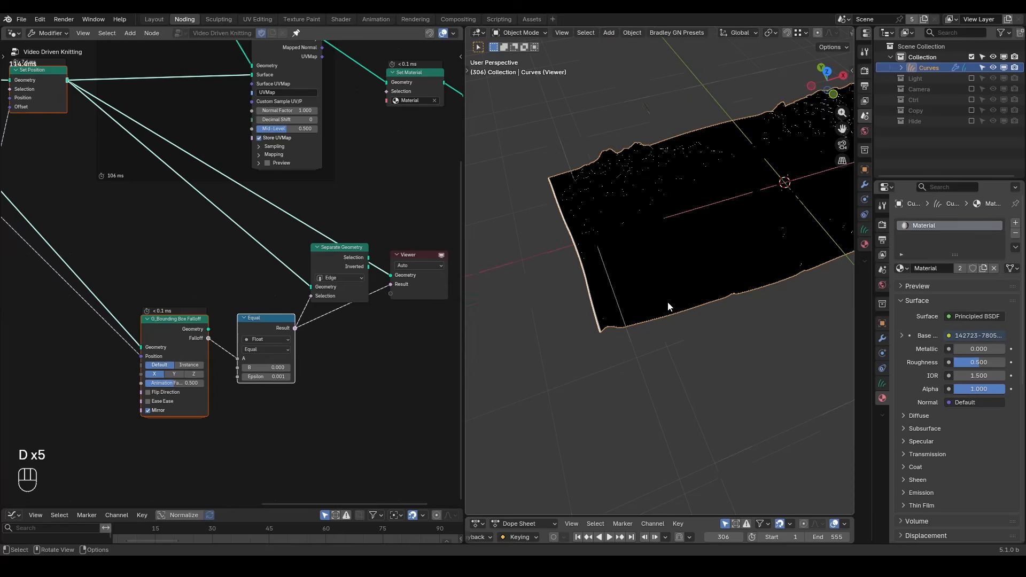
left_click(339, 267, "ctrl+shift")
middle_click_drag(716, 271, 717, 224)
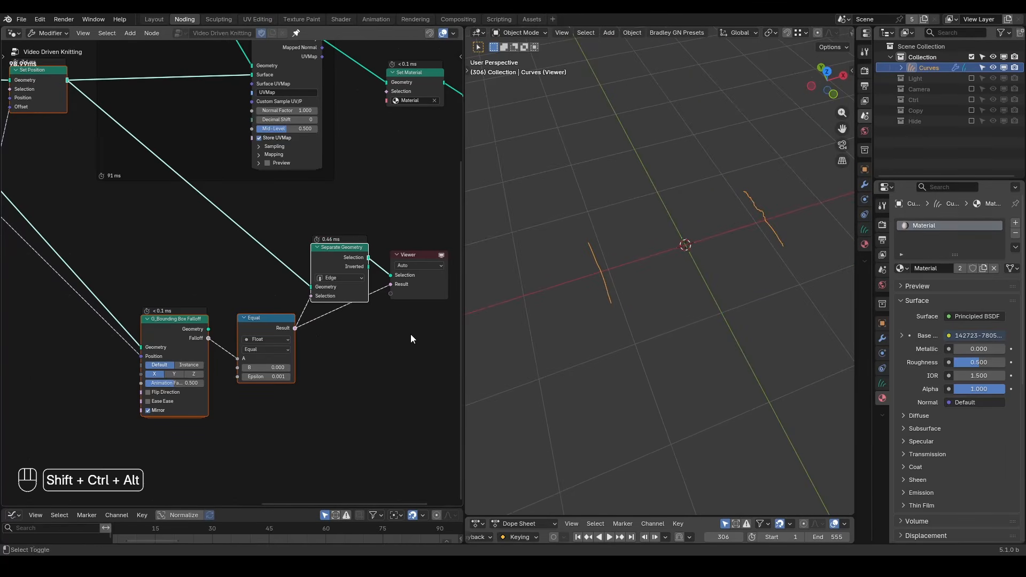
- Cut the Equal Result link to the Viewer and insert a Mesh to Curve node after Separate Geometry
key("ctrl+alt+shift+q")
middle_click_drag(397, 339, 256, 320)
left_click_drag(279, 236, 484, 223)
right_click_drag(344, 252, 347, 303, "ctrl")
key("ctrl+a")
type("mesh to")
key("Return")
left_click(250, 227)
- Insert a Resample Curve node after Mesh to Curve with a count of 80
key("ctrl+a")
type("res")
key("Return")
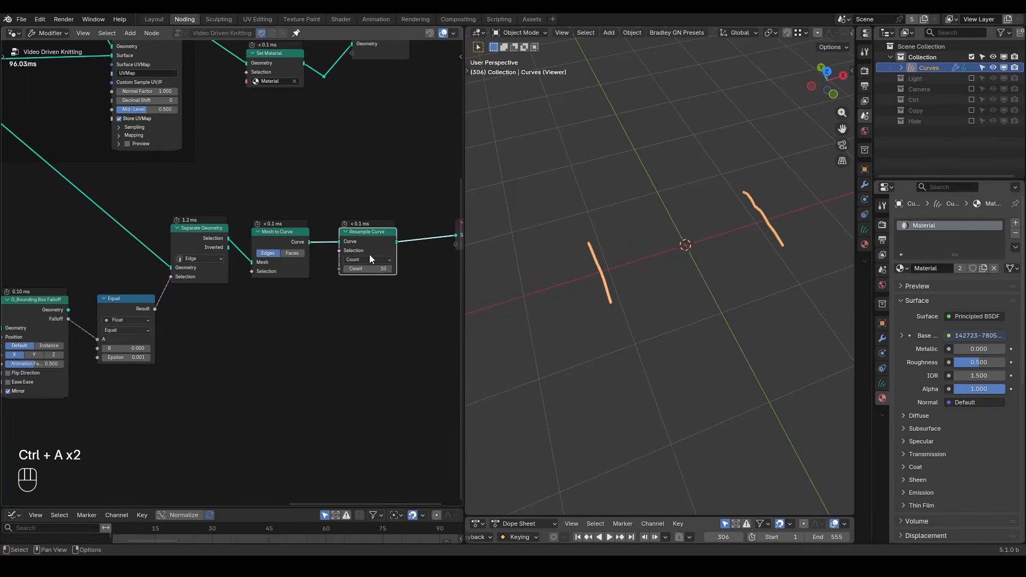
left_click(370, 254)
- Add Instance on Points after Resample Curve and link a G_Curve Linear node to its Instance input
middle_click_drag(419, 263, 277, 250)
key("ctrl+a")
type("inst")
key("Return")
left_click(326, 261)
key("ctrl+a")
type("cur")
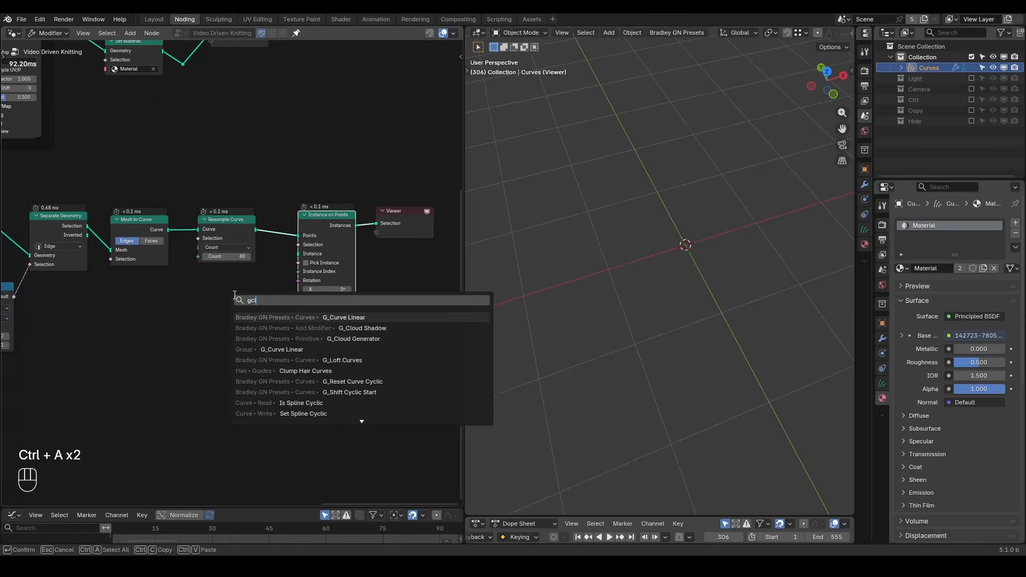
key("Return")
left_click(195, 279)
left_click_drag(240, 287, 298, 254)
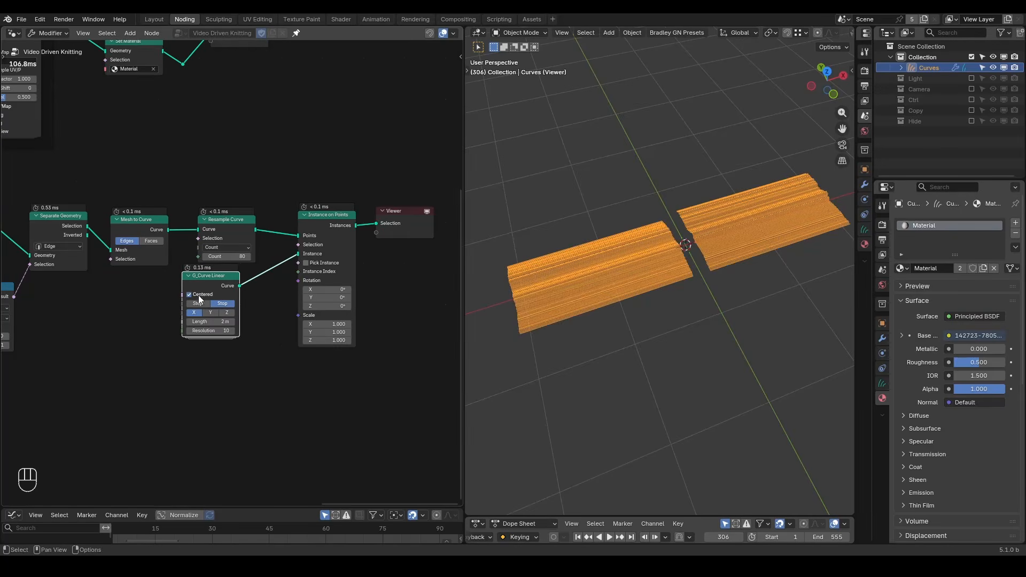
- Turn off Centered on the G_Curve Linear node and set its length to 0.2 m
left_click(189, 295)
left_click_drag(211, 322, 212, 322)
type(".5")
key("Return")
left_click(210, 323)
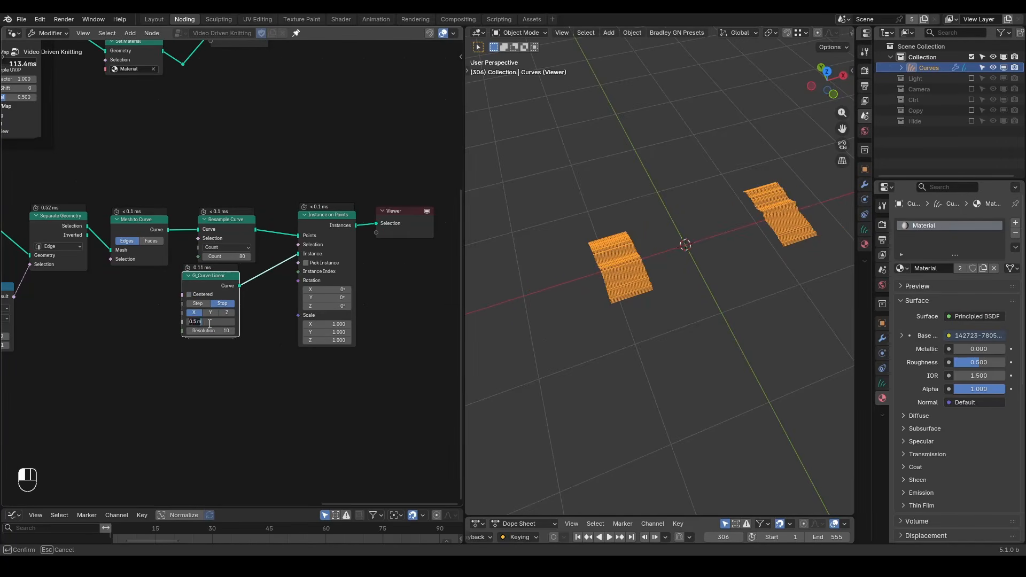
type(".2")
key("Return")
- Insert a Realize Instances node between Instance on Points and the Viewer
middle_click_drag(402, 239, 370, 239)
left_click_drag(370, 237, 405, 231)
key("ctrl+a")
type("rea")
key("Return")
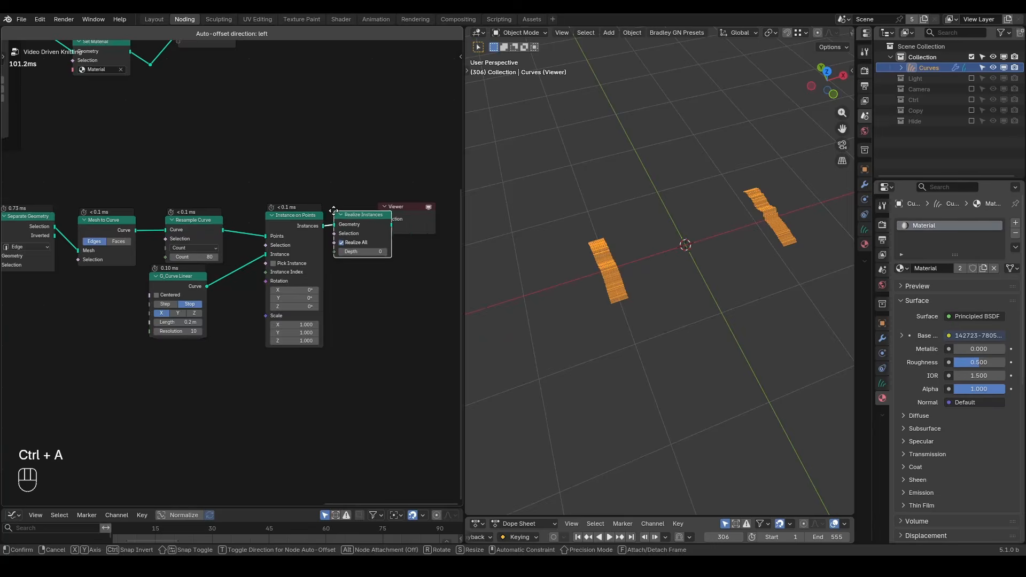
left_click(308, 211)
left_click(479, 214)
- Dissolve the reroute after Set Material, insert Join Geometry before Set Material and link the realized edge curves to it
middle_click_drag(342, 219, 217, 312)
left_click_drag(180, 153, 79, 229)
key("g")
key("ctrl+x")
left_click_drag(52, 191, 207, 165)
key("ctrl+a")
type("j")
key("Return")
left_click(150, 171)
left_click_drag(231, 315, 141, 174)
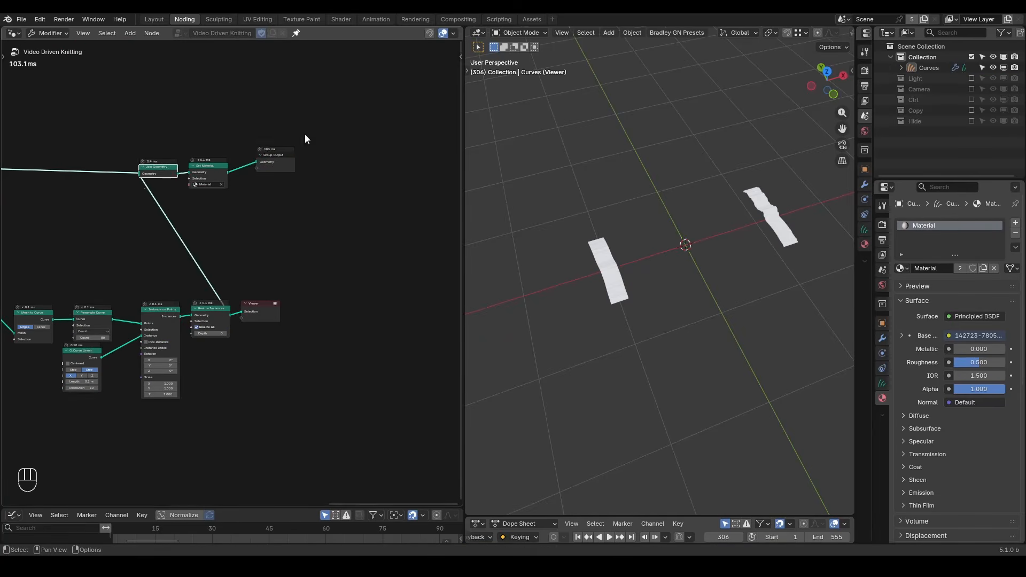
- Shift the Join Geometry, Set Material and Group Output nodes along X and delete the Viewer
left_click_drag(305, 133, 128, 193)
key("g")
key("x")
left_click(278, 267)
left_click(267, 309)
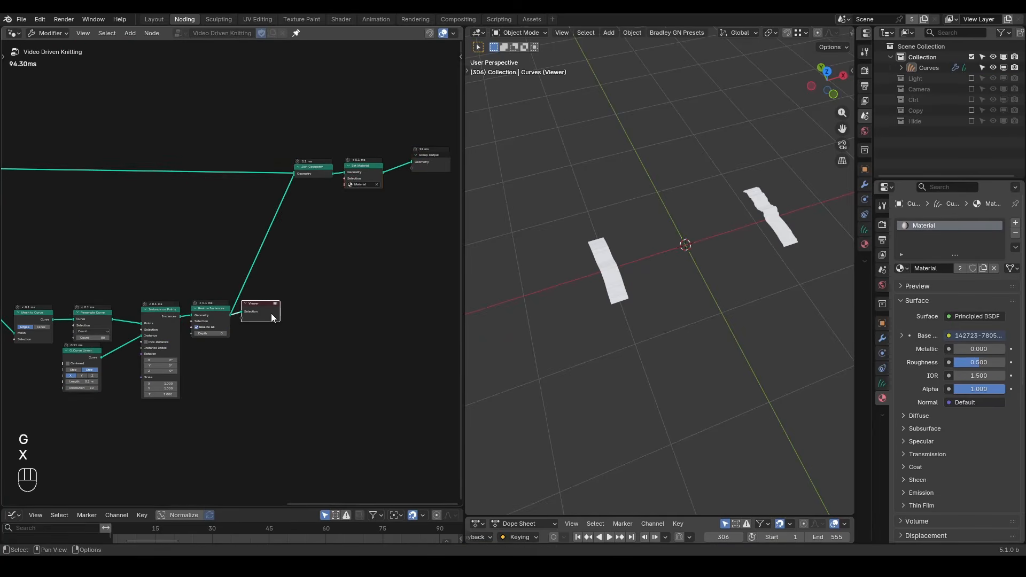
key("x")
middle_click_drag(707, 277, 729, 155)
middle_click_drag(188, 365, 271, 285)
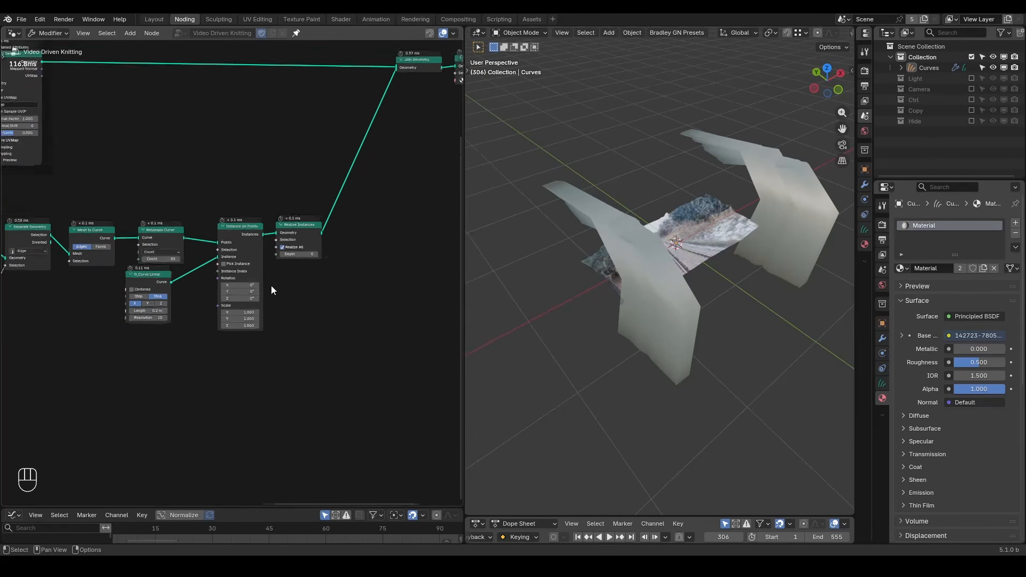
- Insert a G_Set Geo Radius node between Realize Instances and Join Geometry
scroll(273, 289, "up", 3)
middle_click_drag(387, 217, 315, 243)
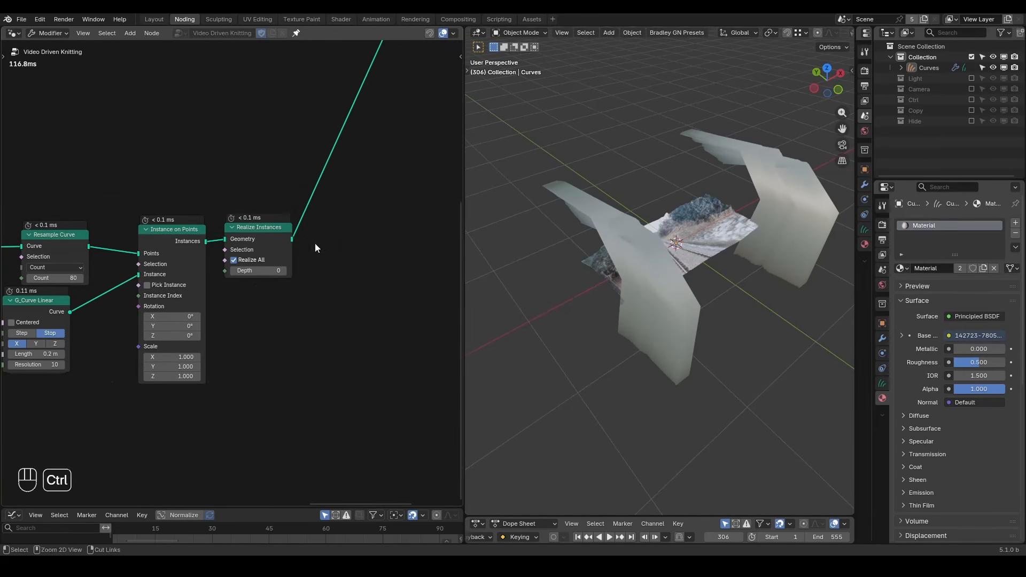
key("ctrl+a")
type("setg")
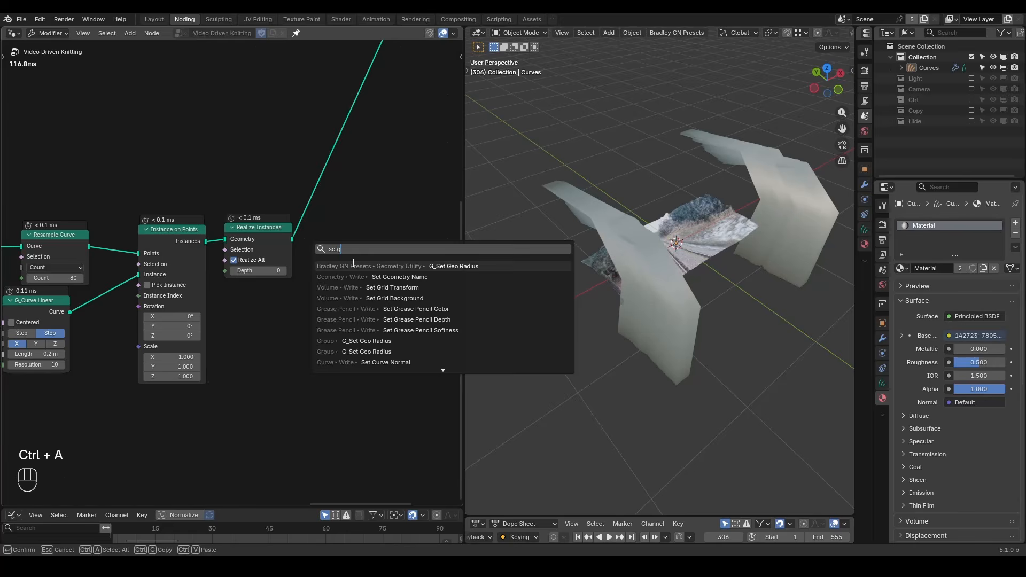
left_click(354, 266)
left_click(311, 208)
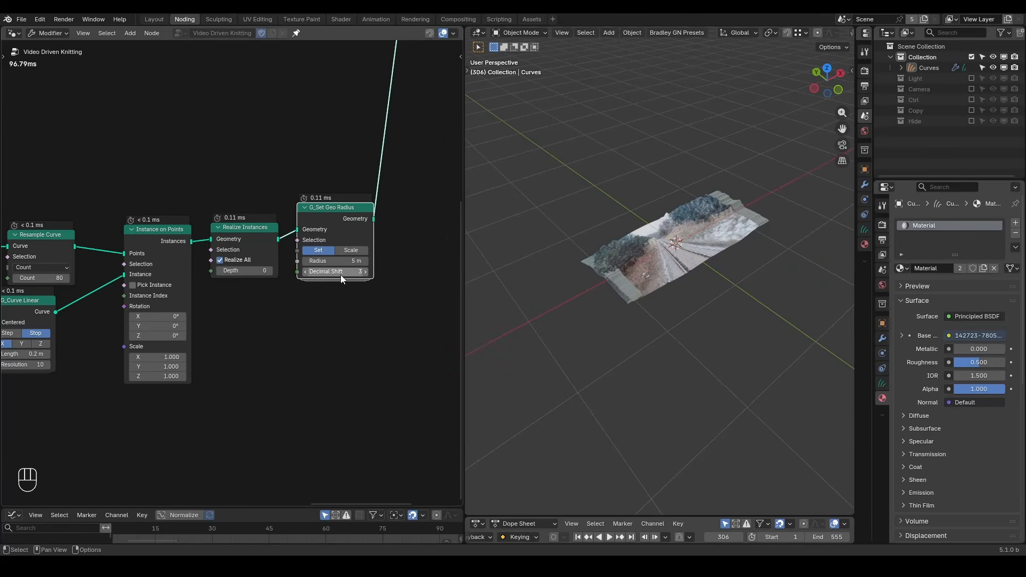
- Inspect the fringe strands on both side edges of the knit and annotate their directions in the viewport
middle_click_drag(620, 290, 648, 290)
scroll(599, 309, "up", 7)
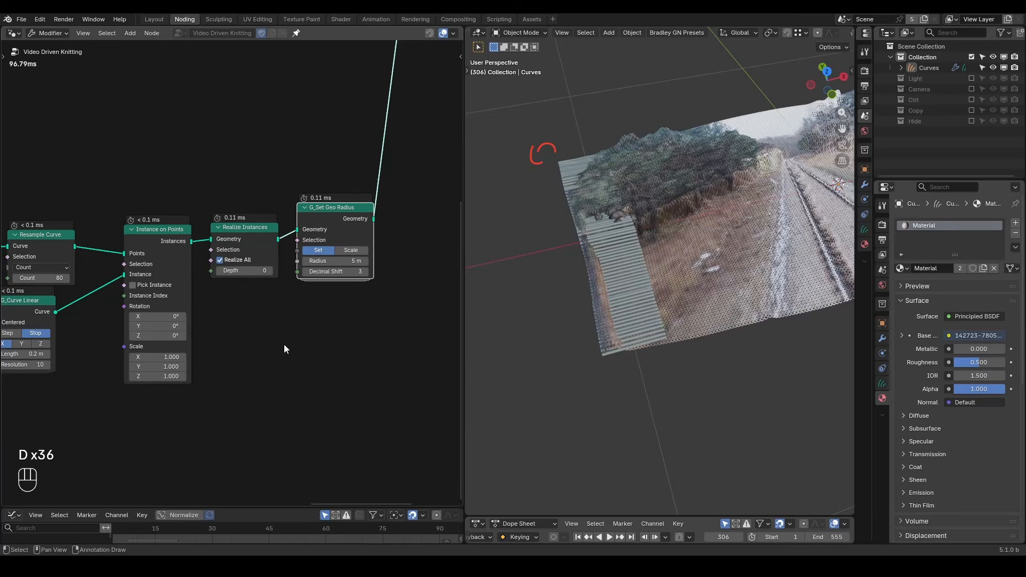
key("shift+ctrl+alt+w")
key("shift+ctrl+alt+q")
middle_click_drag(649, 282, 779, 188)
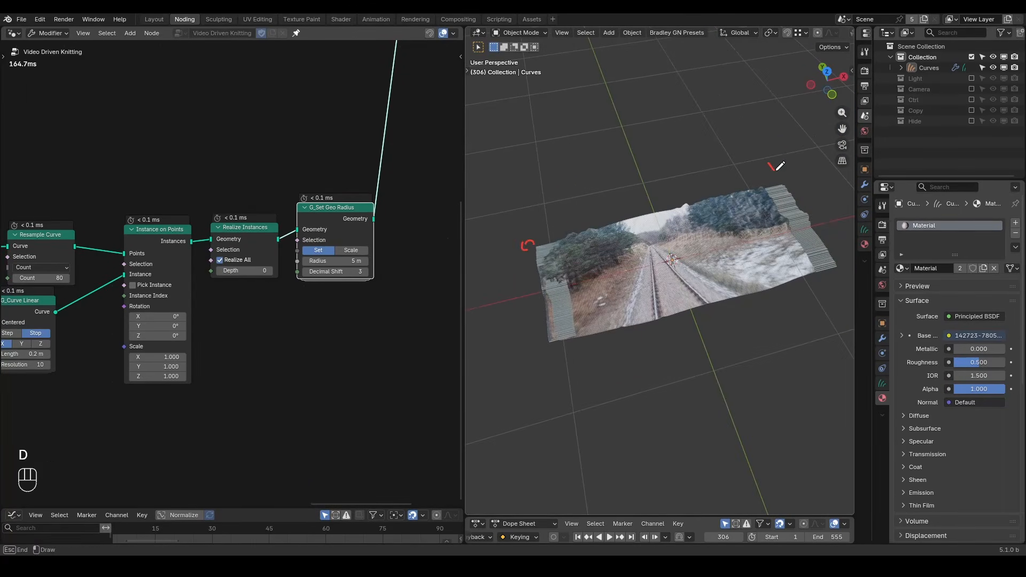
middle_click_drag(108, 396, 351, 326)
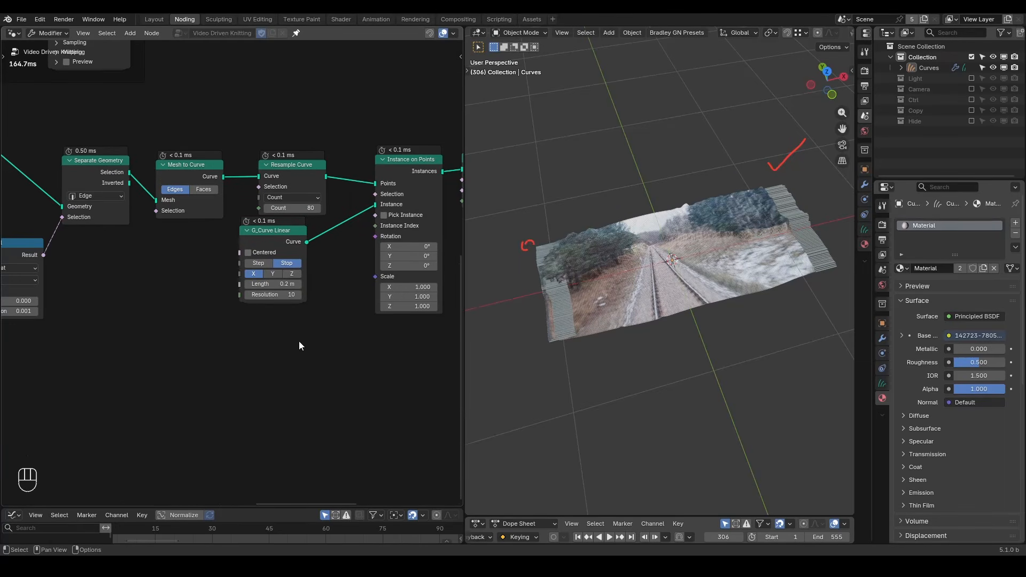
- Preview the Mesh to Curve output, add a Curve Info node and annotate indices 0 and 1 beside it
left_click(211, 178, "ctrl+shift")
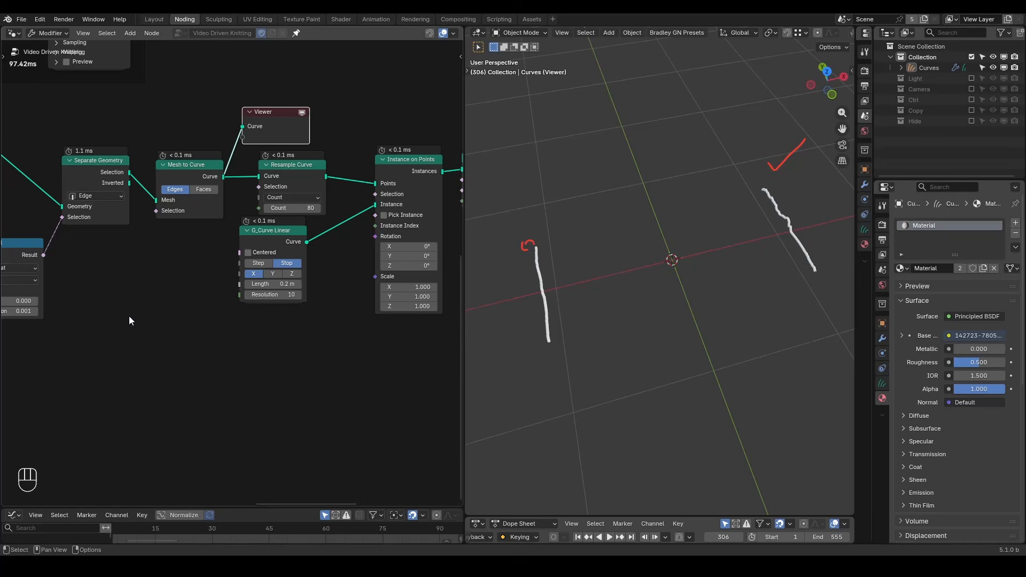
key("ctrl+a")
type("curve info")
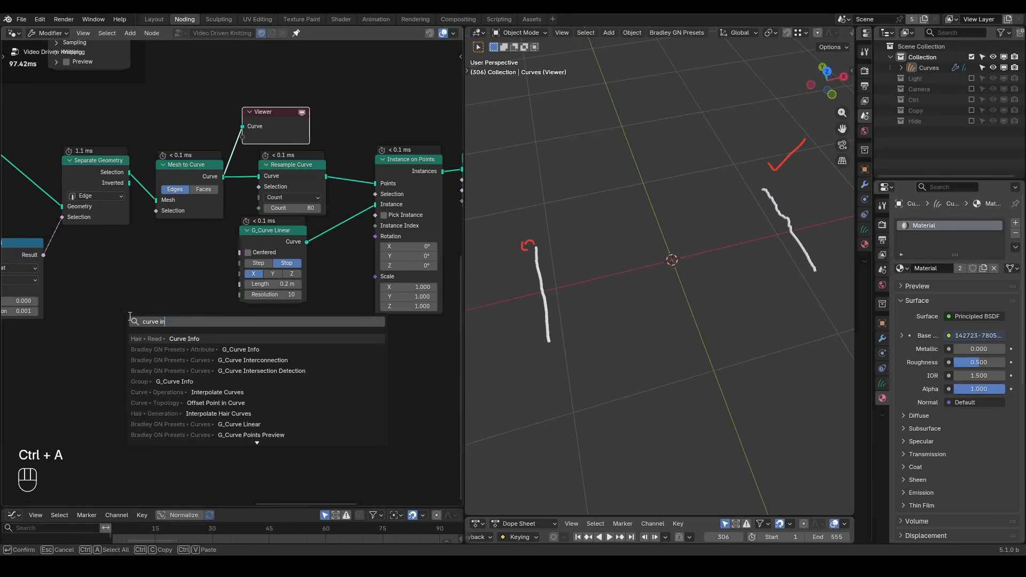
key("Return")
left_click(111, 308)
key("d")
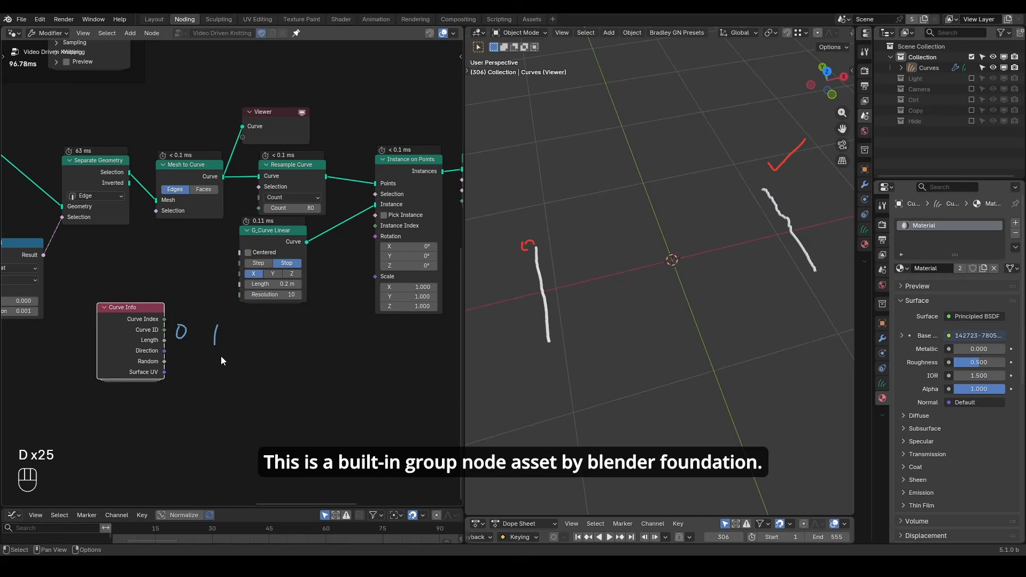
- Add an integer Equal comparison testing the Curve Info's Curve Index against 1
key("ctrl+a")
type("eq")
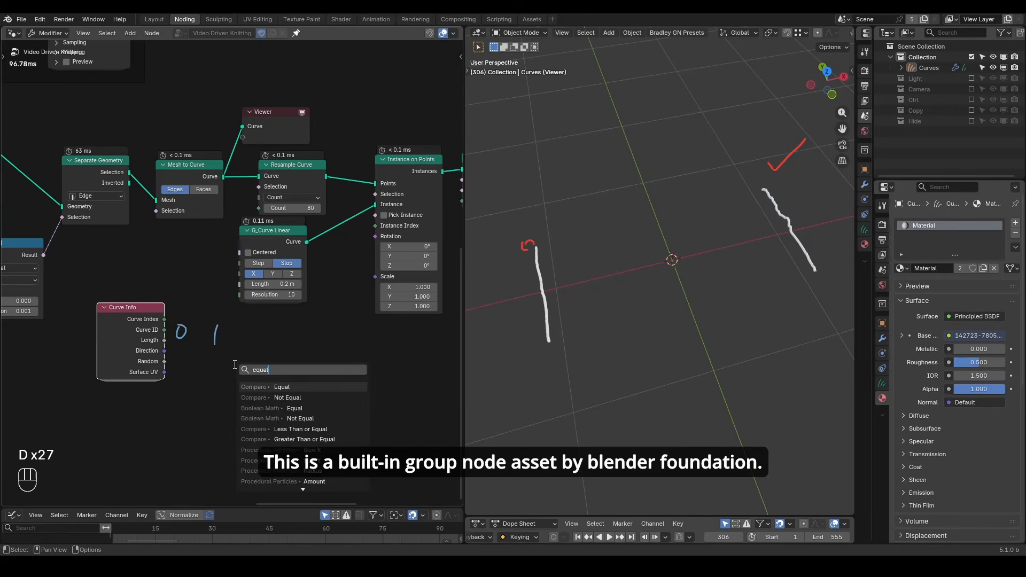
key("Return")
left_click(212, 359)
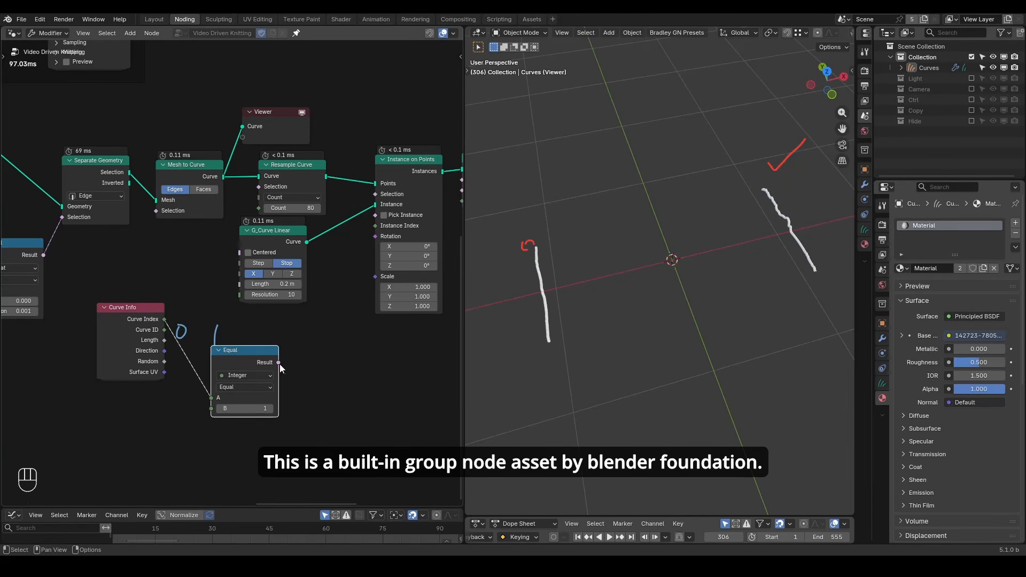
- Feed the Equal Result into a new Switch node and set its type to Rotation
left_click_drag(280, 365, 323, 359)
type("switch")
key("Return")
left_click(324, 360)
left_click(352, 380)
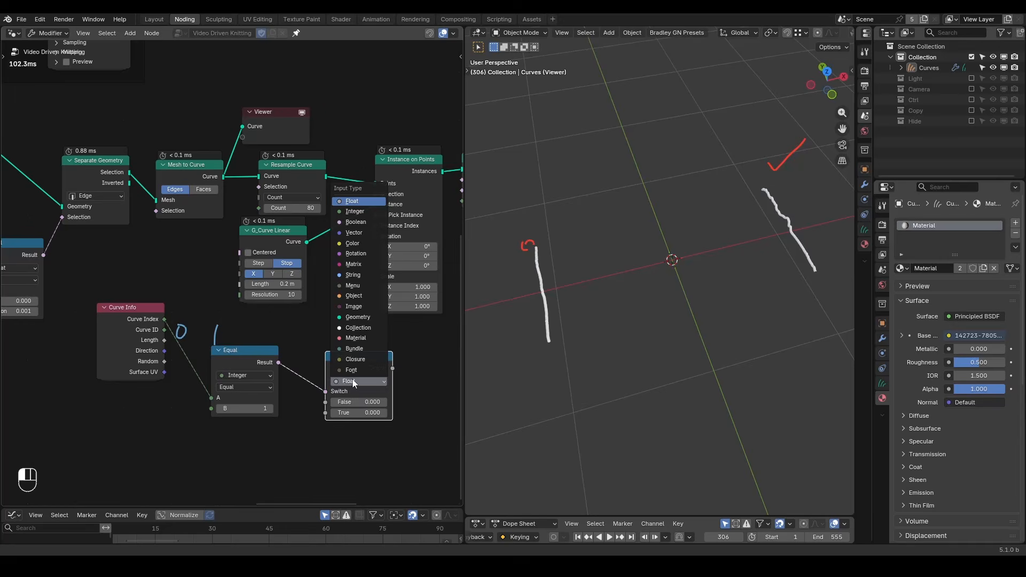
left_click(366, 254)
- Link the Switch output to the Instance on Points Rotation, delete the Viewer and set the False Z rotation to 180°
middle_click_drag(393, 369, 379, 333)
left_click_drag(379, 333, 362, 201)
left_click(271, 85)
key("x")
left_click(345, 396)
type("180")
key("Return")
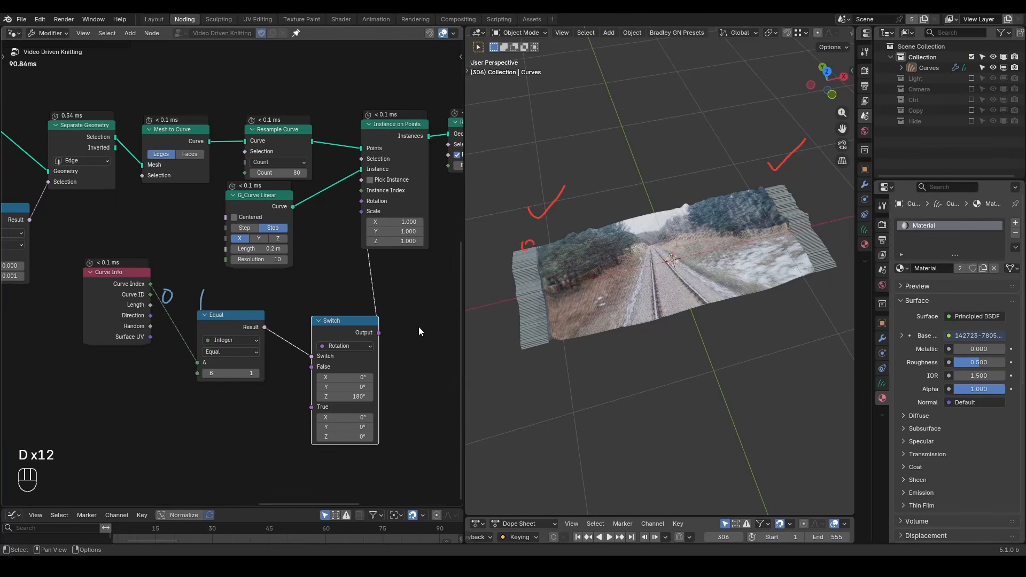
- Erase the annotations in the viewport and beside the Curve Info node
key("shift+ctrl+alt+q")
key("d")
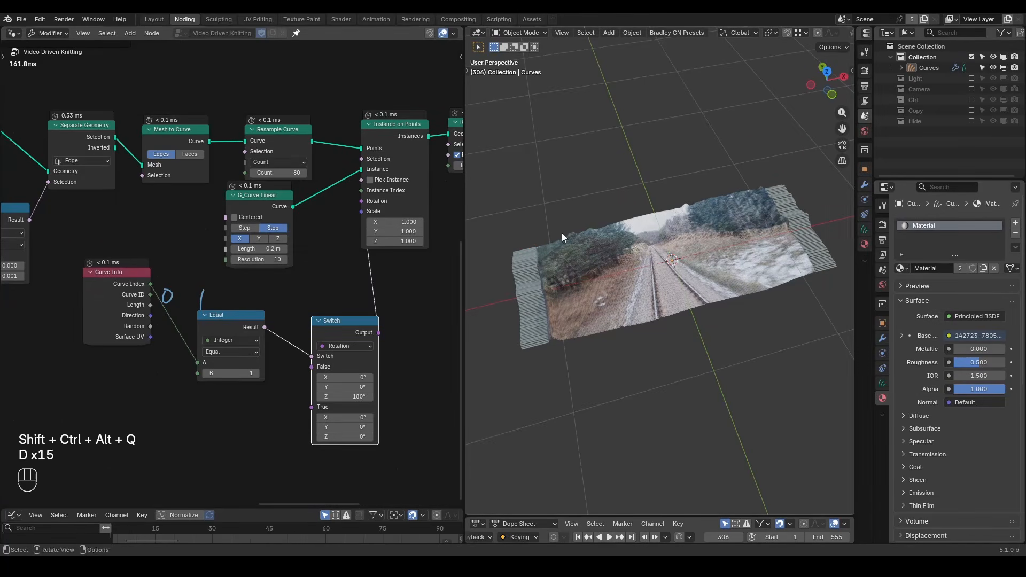
right_click_drag(206, 299, 163, 295)
- Shift the nodes downstream of Realize Instances along X and insert a Set Position node after Realize Instances
scroll(337, 281, "down", 10)
middle_click_drag(428, 277, 248, 316)
left_click_drag(405, 86, 250, 291)
key("g")
key("x")
left_click(385, 306)
middle_click_drag(334, 309, 299, 308)
scroll(294, 299, "up", 9)
key("ctrl+a")
type("set po")
key("Return")
left_click(279, 179)
- Add a G_Noise Texture node and link its Color output to the new Set Position's Offset
key("ctrl+a")
type("gno")
key("Return")
left_click(213, 262)
left_click_drag(258, 276, 279, 222)
middle_click_drag(207, 278, 287, 243)
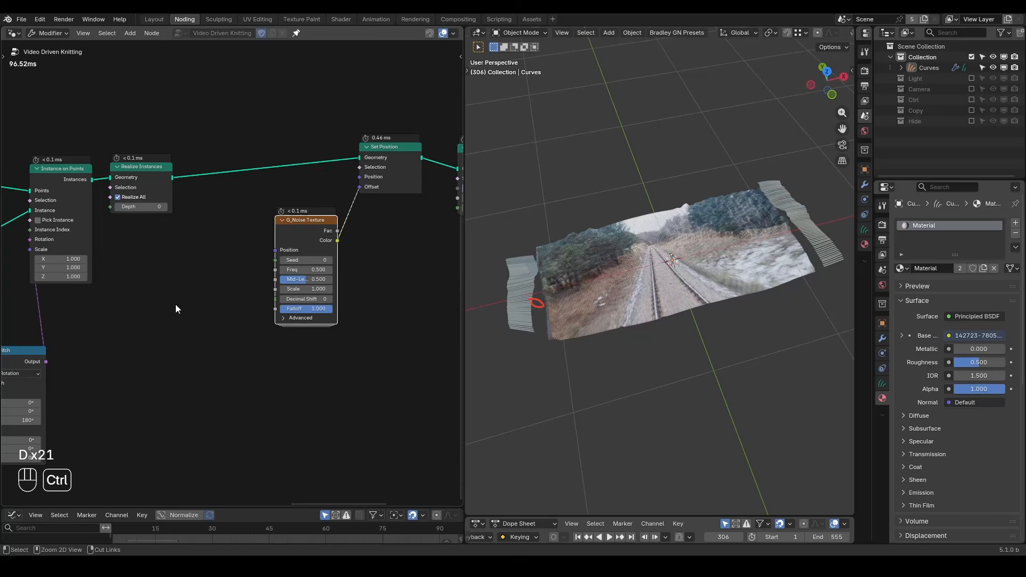
- Add a G_Curve Info node and link its Curve Index to the G_Noise Texture's Seed and Parameter Factor to Falloff
key("ctrl+a")
type("curve info")
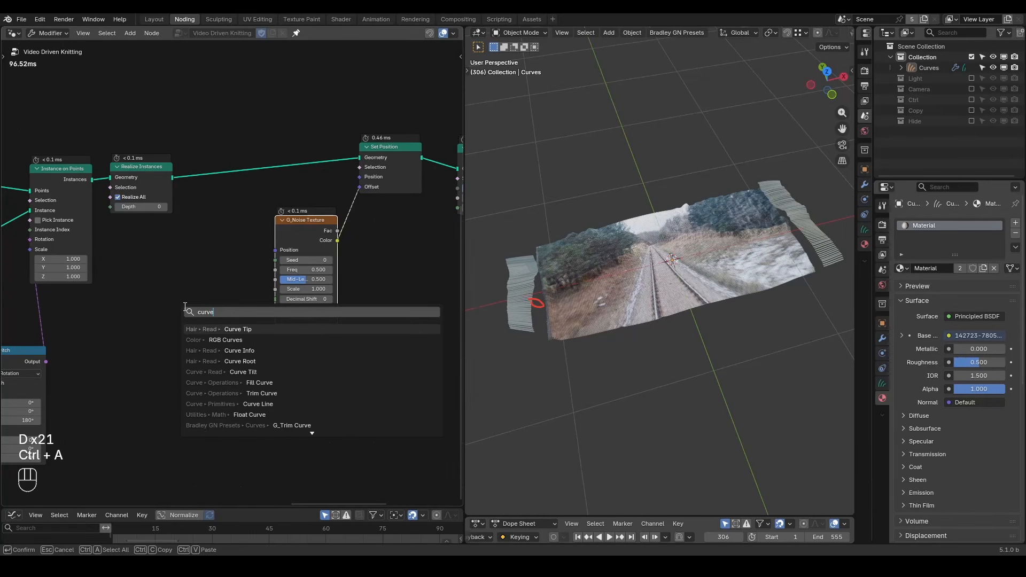
key("Down")
key("Return")
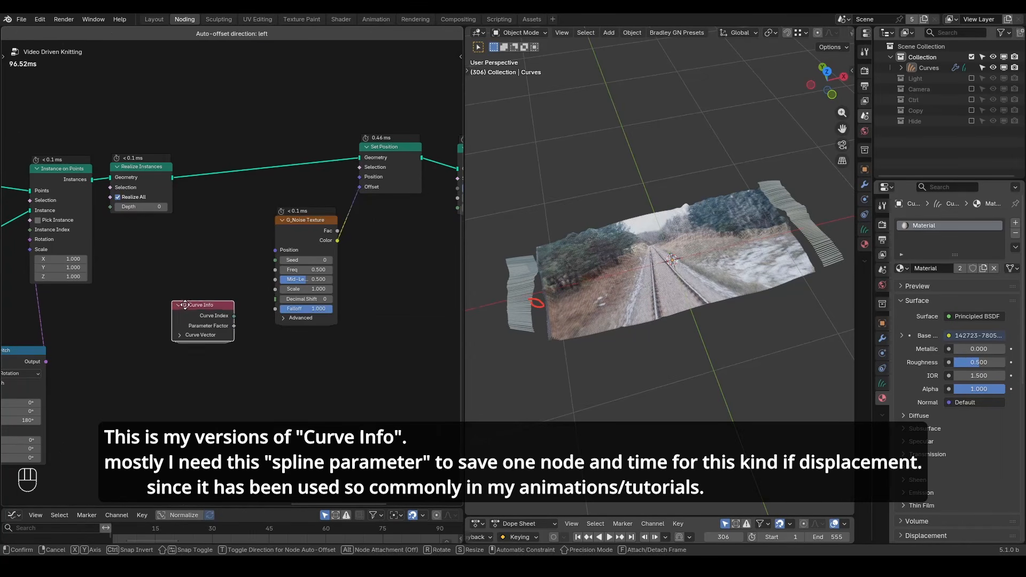
left_click(184, 306)
scroll(240, 344, "up", 2)
left_click_drag(234, 329, 291, 255)
left_click_drag(233, 343, 291, 323)
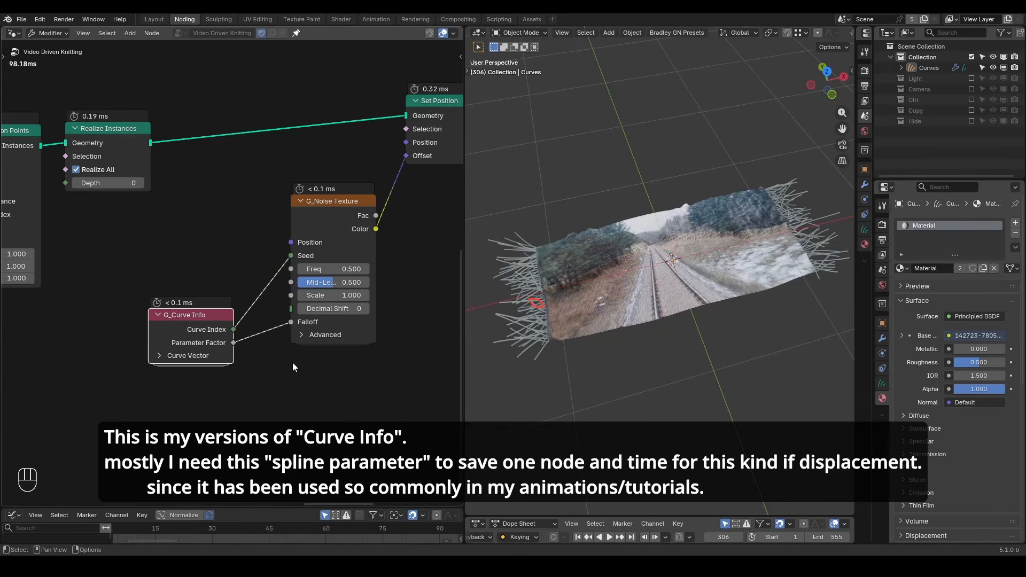
- Set the G_Noise Texture's Freq to 5, Scale to 4 and Decimal Shift to 1, and expand its Advanced settings
type("5")
key("Return")
left_click(366, 310)
left_click(337, 297)
type("4")
key("Return")
middle_click_drag(577, 319, 597, 319, "shift")
middle_click_drag(598, 320, 612, 320, "shift")
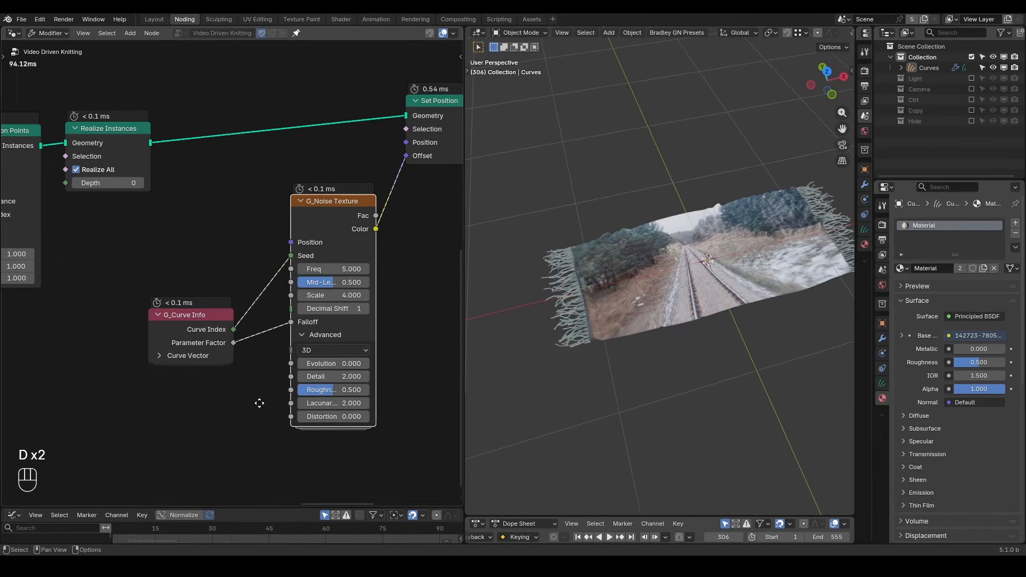
- Add a G_Time Info node with Factor 55 and link its Time output to the G_Noise Texture's Evolution
middle_click_drag(259, 403, 321, 344)
key("ctrl+a")
type("time info")
key("Return")
left_click(272, 369)
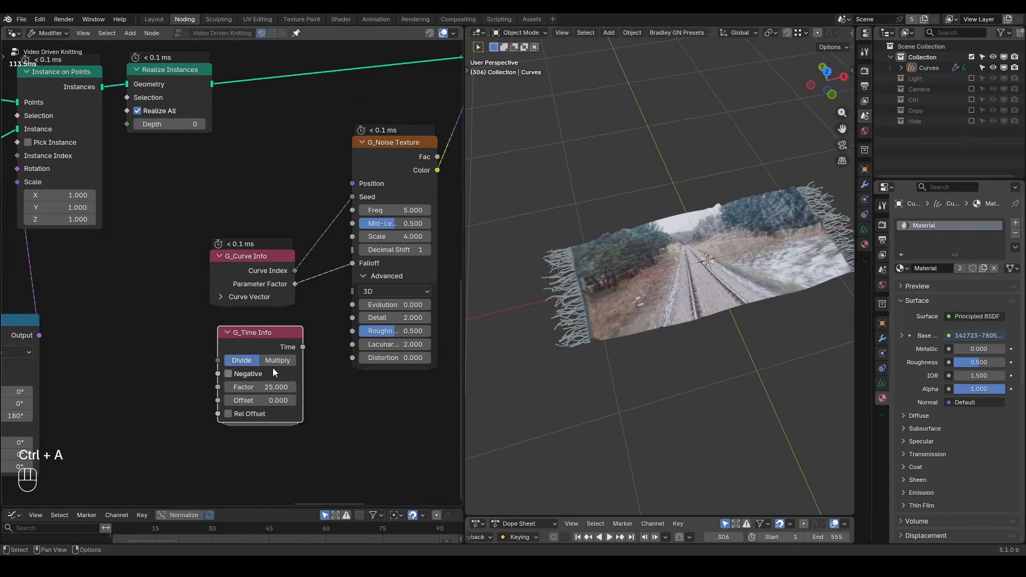
left_click_drag(303, 346, 353, 305)
- Play the fringe animation in wireframe shading, stop it and restore the textured viewport shading
key("z")
key("space")
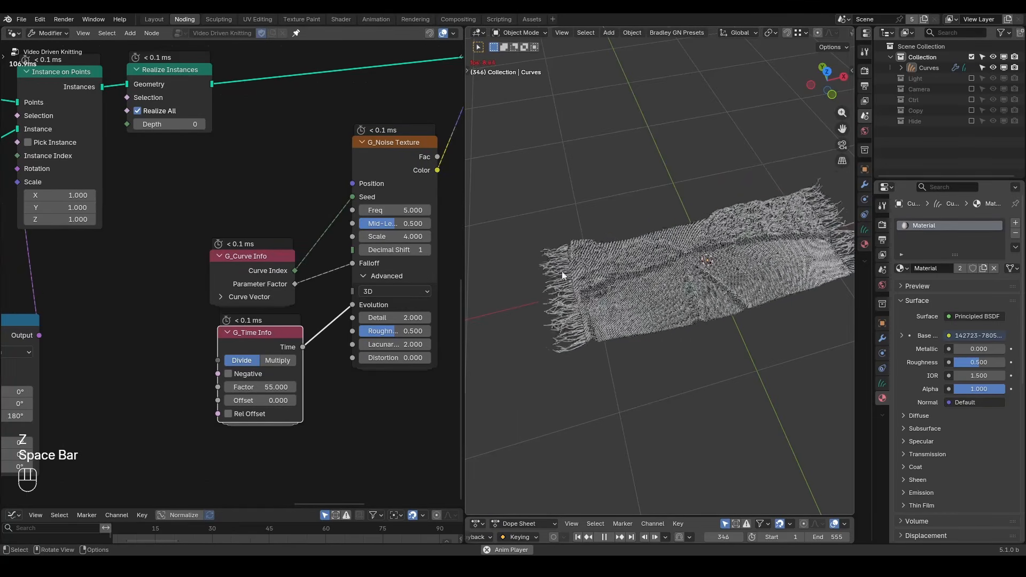
key("space")
key("z")
left_click(637, 243)
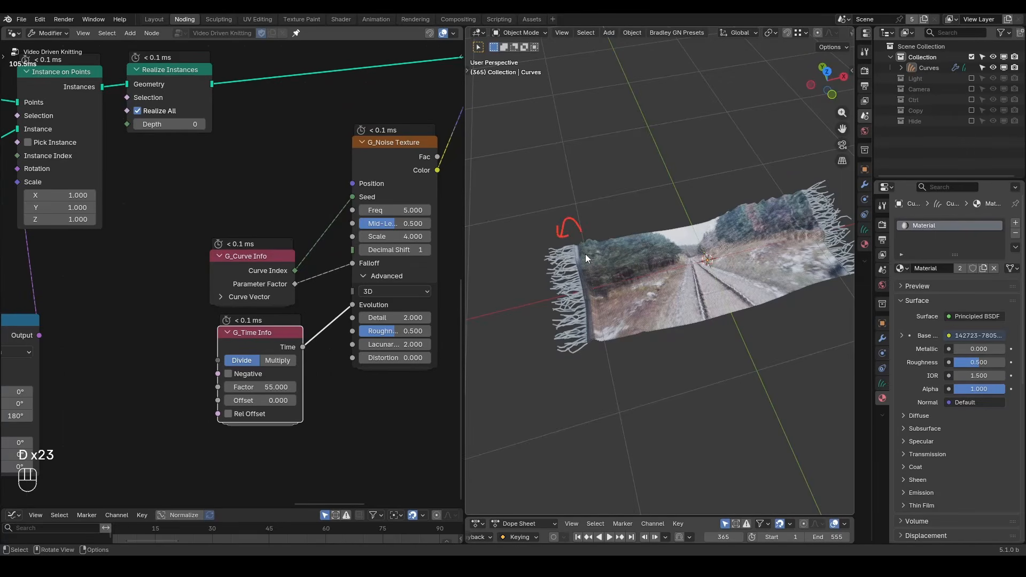
- Add a Named Attribute node near G_Bounding Box Falloff and set its attribute to UVMap
scroll(184, 288, "down", 3)
middle_click_drag(174, 292, 309, 231)
scroll(303, 268, "up", 5)
key("ctrl+a")
type("named")
key("Return")
left_click(247, 236)
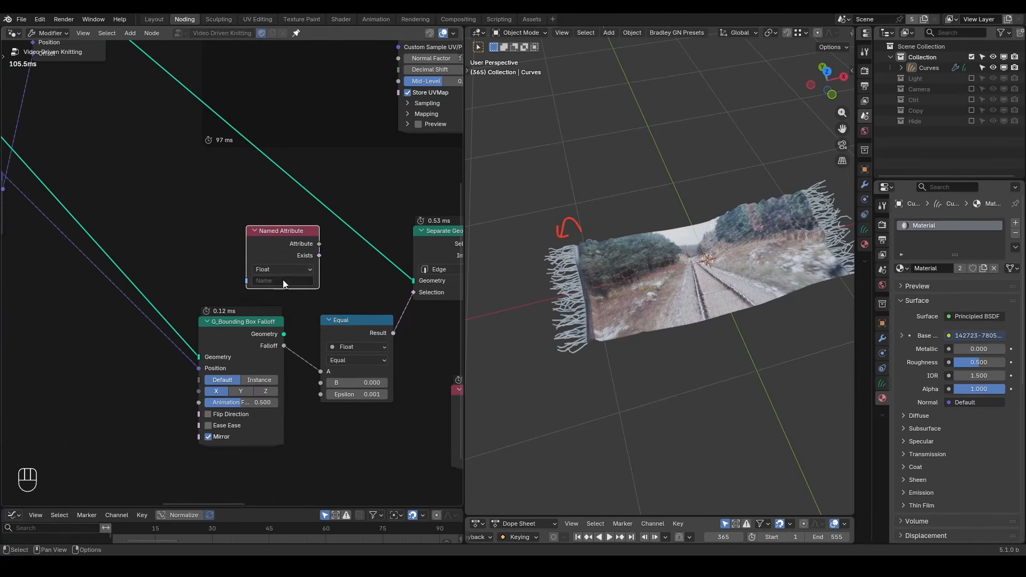
left_click(280, 280)
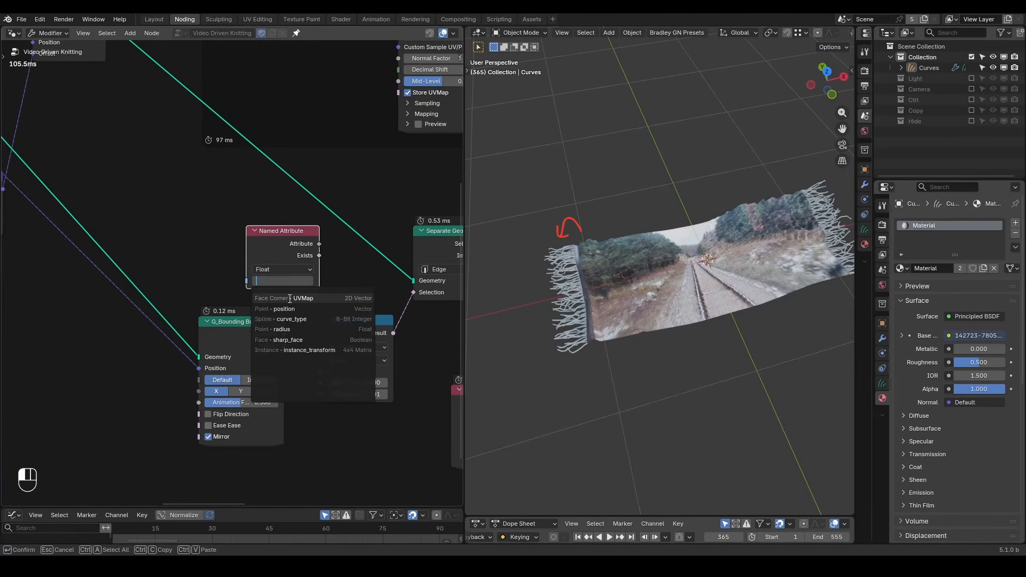
left_click(326, 297)
- Insert a Store Named Attribute node before Separate Geometry, set it to Vector and UVMap, and link the Named Attribute output to its Value
middle_click_drag(368, 288, 232, 283)
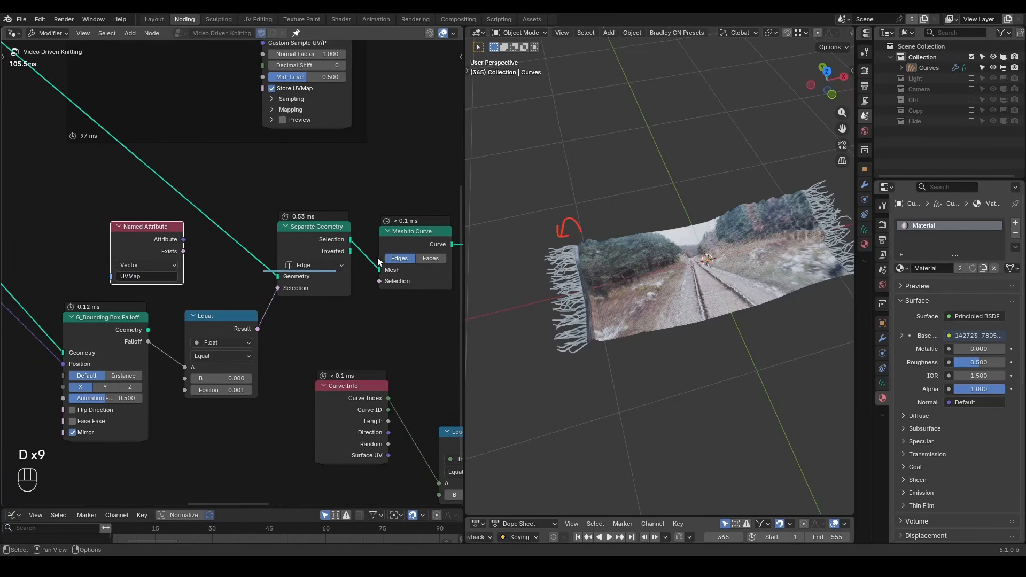
middle_click_drag(205, 262, 257, 276)
scroll(257, 276, "up", 1)
left_click_drag(219, 246, 155, 246)
key("ctrl+a")
type("store")
key("Return")
left_click(230, 184)
left_click(268, 204)
left_click(262, 267)
left_click_drag(170, 253, 232, 268)
left_click(256, 256)
left_click(269, 272)
- Erase the annotations beside the fringe in the viewport and across the Separate Geometry node
key("d")
right_click_drag(546, 229, 568, 295)
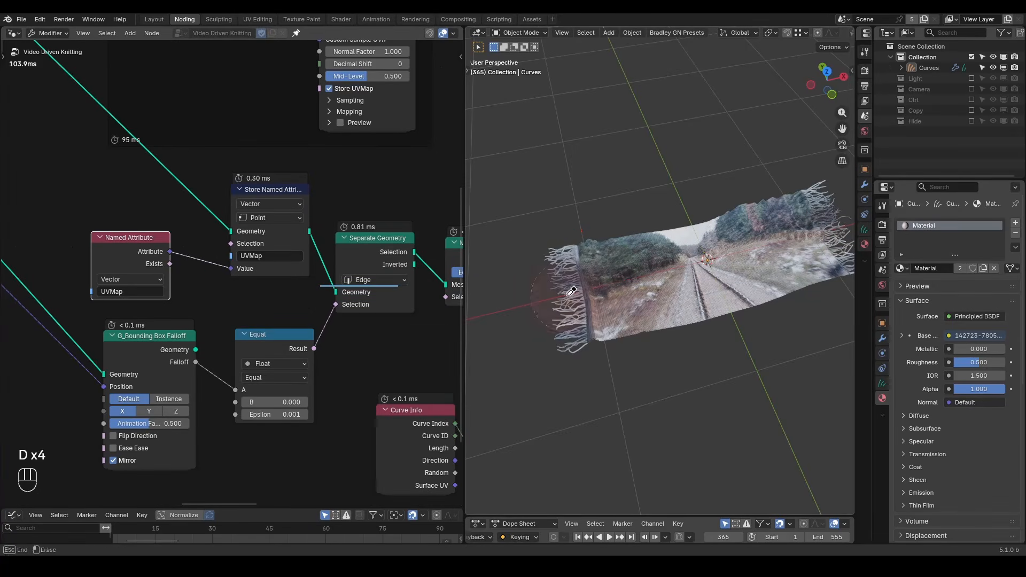
mouse_move(652, 307)
middle_mouse_down("shift")
mouse_move(660, 320)
mouse_move(643, 323)
middle_mouse_up("shift")
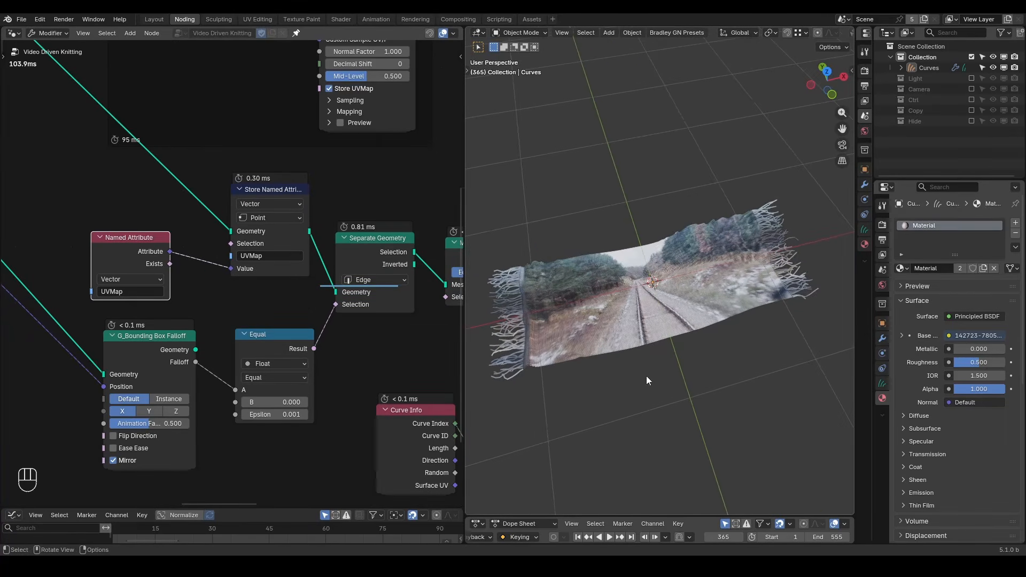
key("ctrl+alt+shift+q")
key("d")
right_click_drag(348, 291, 387, 284)
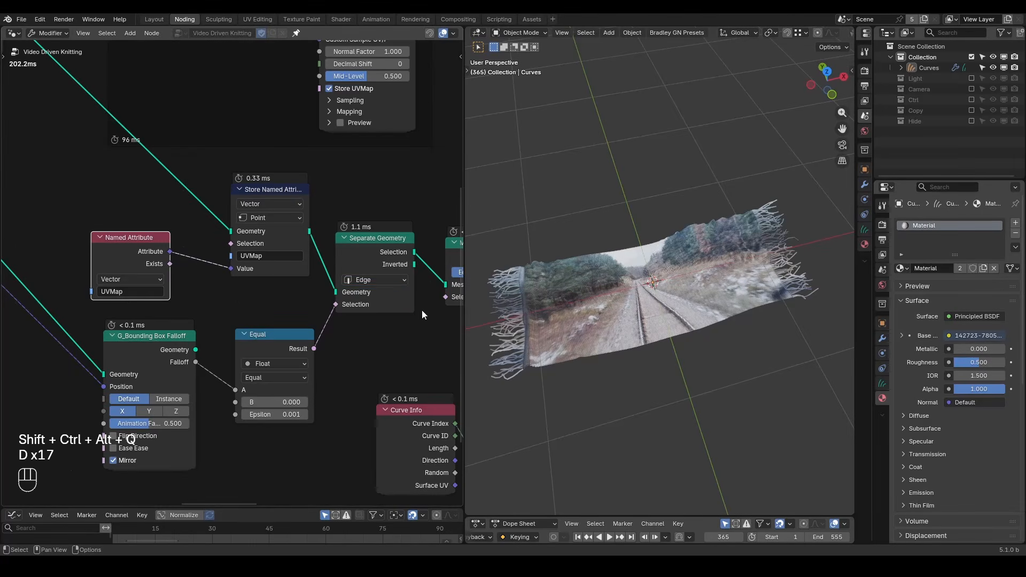
- Group the fringe nodes in a frame labelled Border Hair
scroll(416, 328, "down", 10)
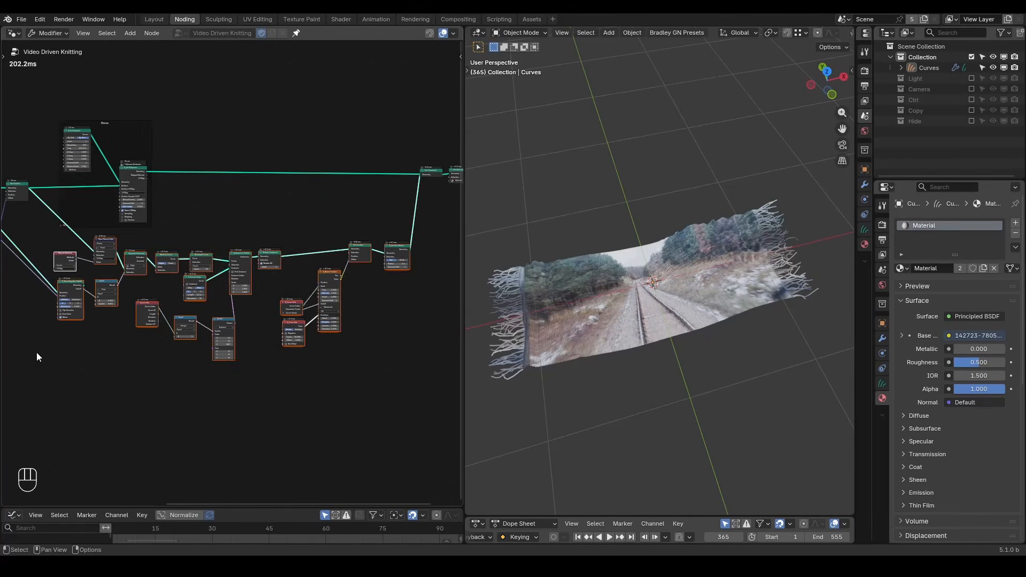
key("ctrl+j")
key("F2")
type("Border Hair")
key("Return")
- Move the Border Hair frame slightly lower and nudge its Instance on Points node upward
middle_click_drag(526, 315, 630, 262, "shift")
scroll(610, 291, "up", 4)
scroll(640, 271, "up", 2)
left_click(668, 228)
left_click(663, 92)
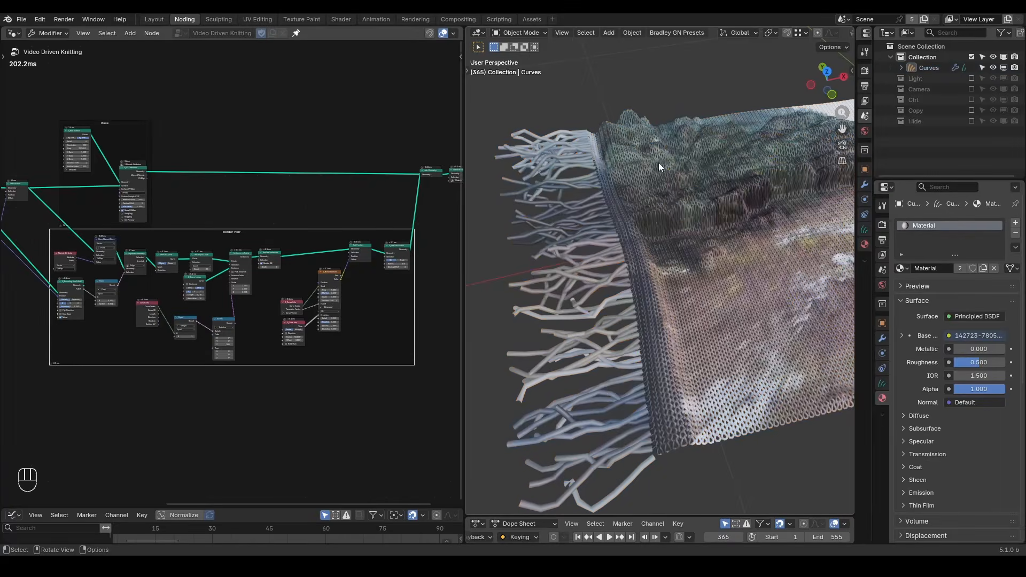
left_click_drag(318, 235, 314, 244)
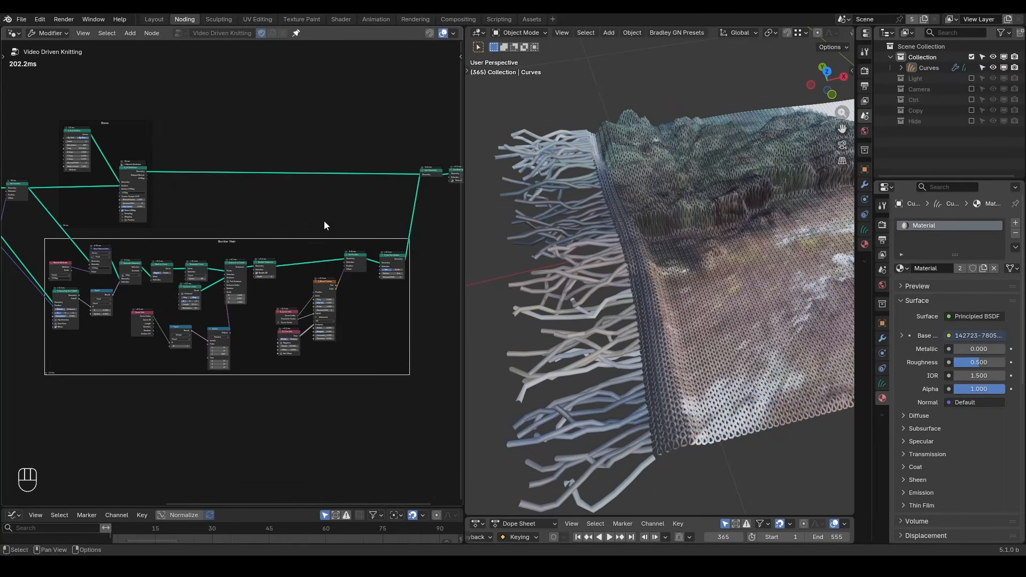
left_click(324, 222)
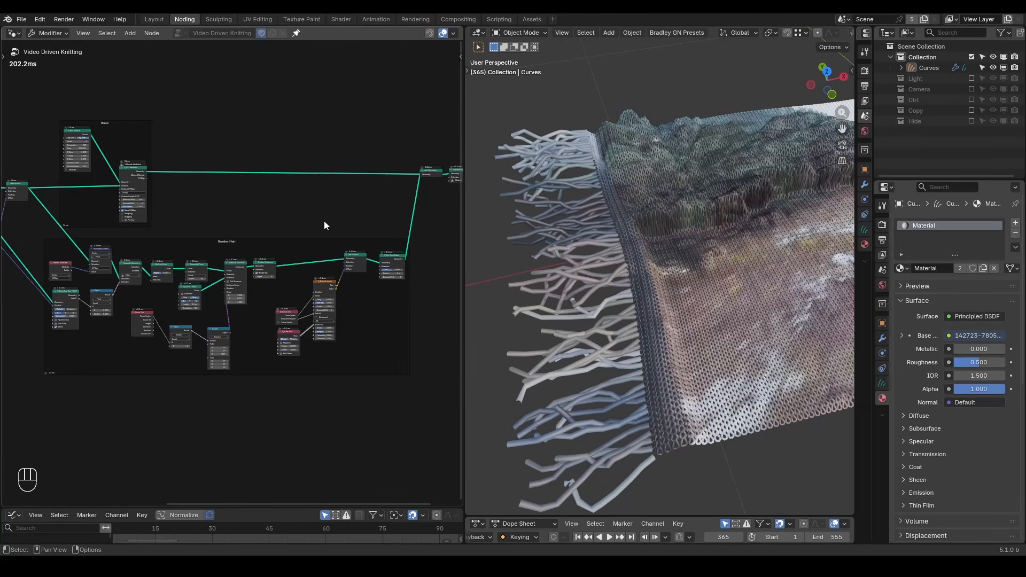
key("shift+ctrl+alt+w")
key("shift+ctrl+alt+q")
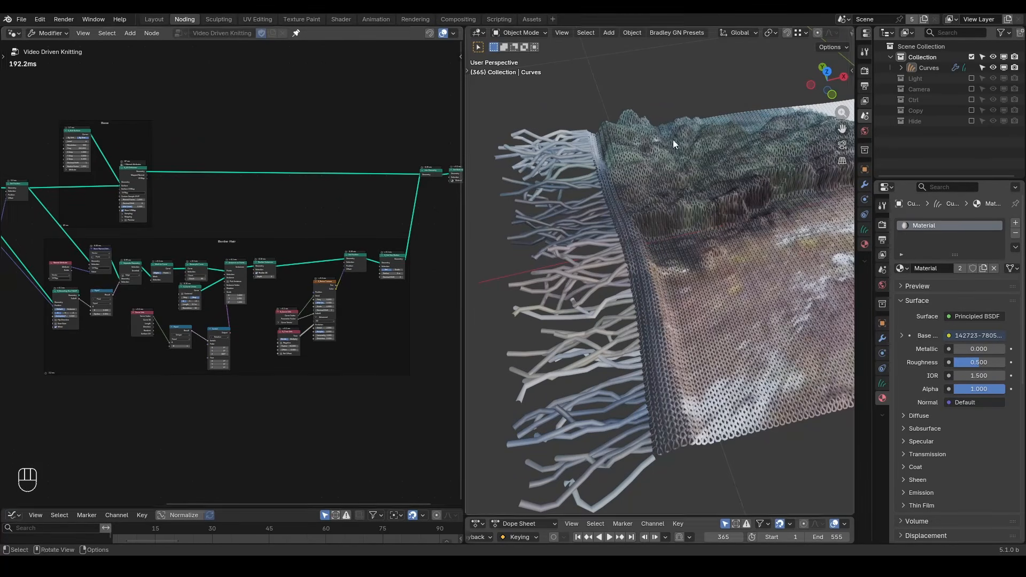
left_click_drag(236, 269, 241, 257)
left_click_drag(426, 232, 20, 410)
key("ctrl+shift+d")
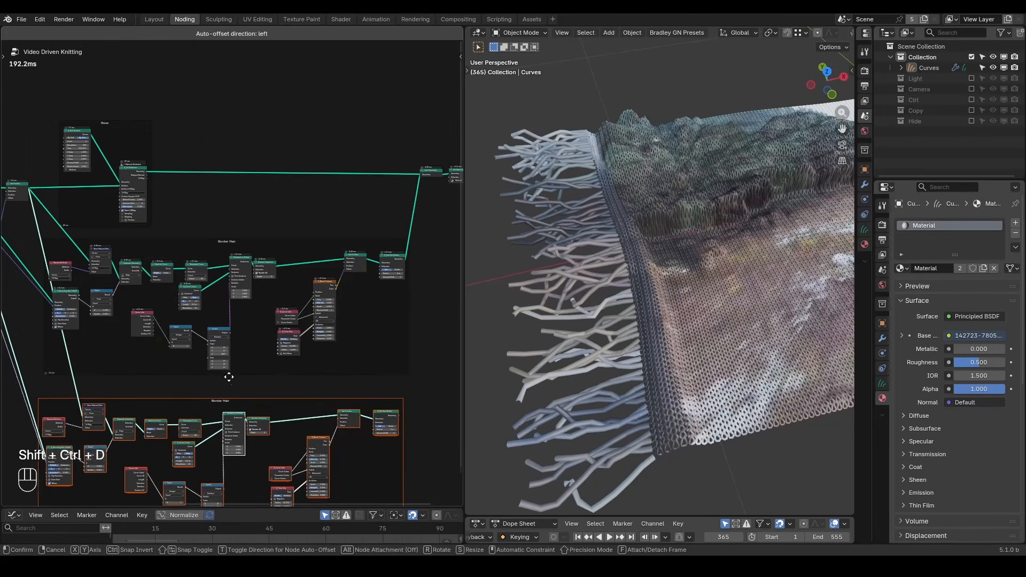
left_click(269, 395)
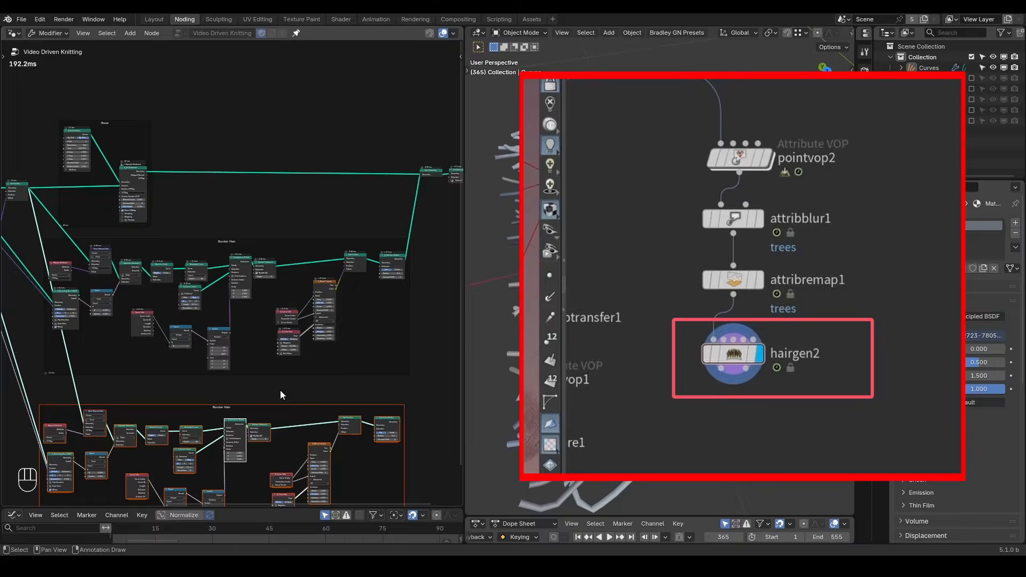
key("x")
- Add a G_Hair on Geometry node below the Border Hair frame, fed by the displaced surface's Set Position output
middle_click_drag(139, 400, 272, 335)
scroll(272, 335, "up", 3)
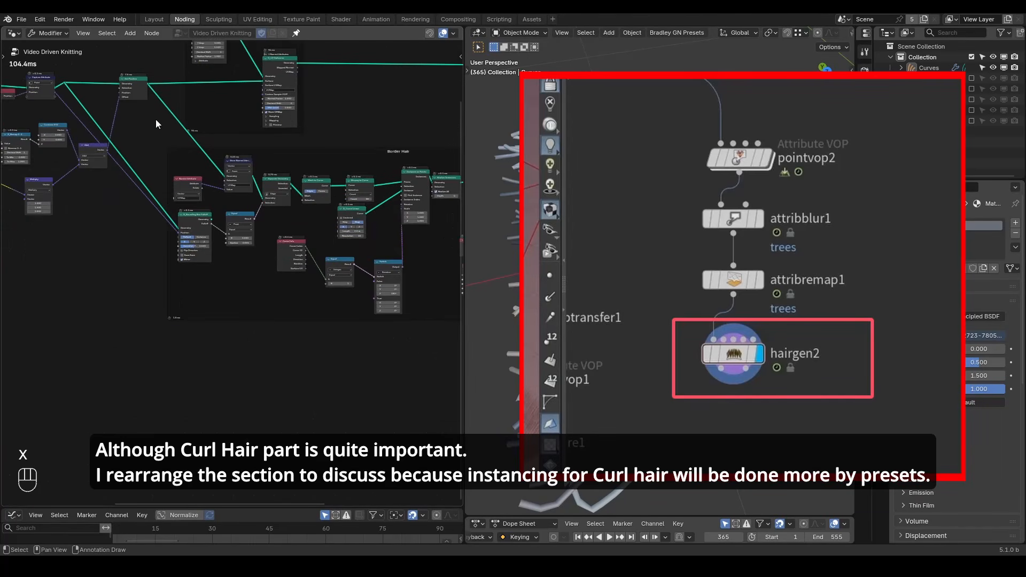
key("shift+a")
type("hai")
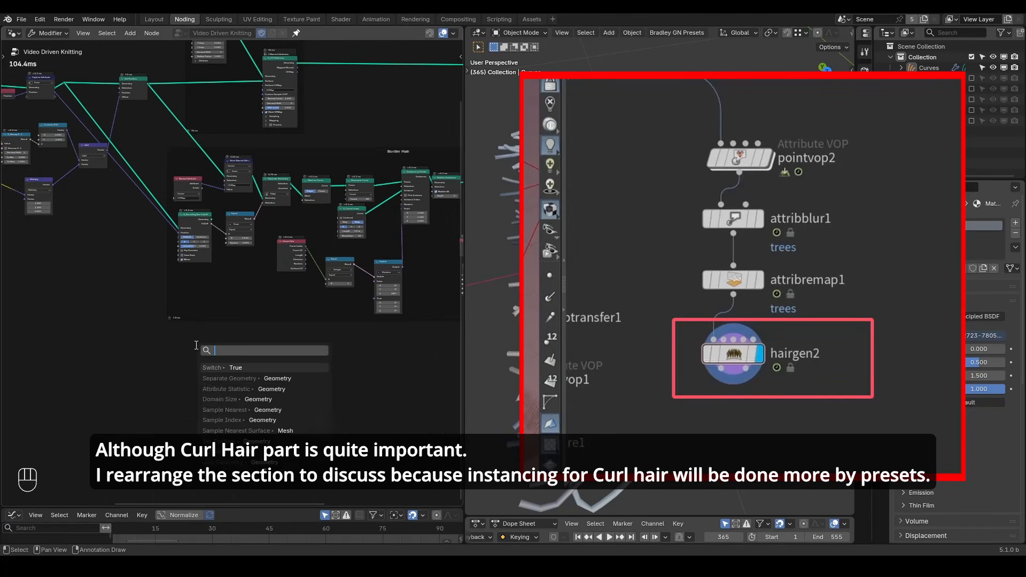
type("r on geometry")
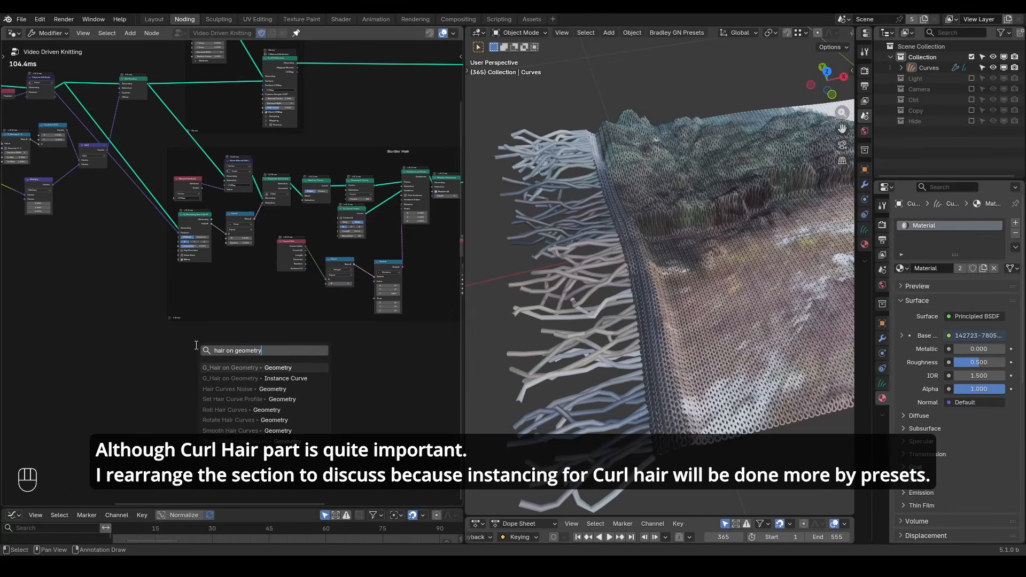
key("Return")
left_click(189, 365)
middle_click_drag(191, 367, 222, 270)
scroll(222, 270, "up", 5)
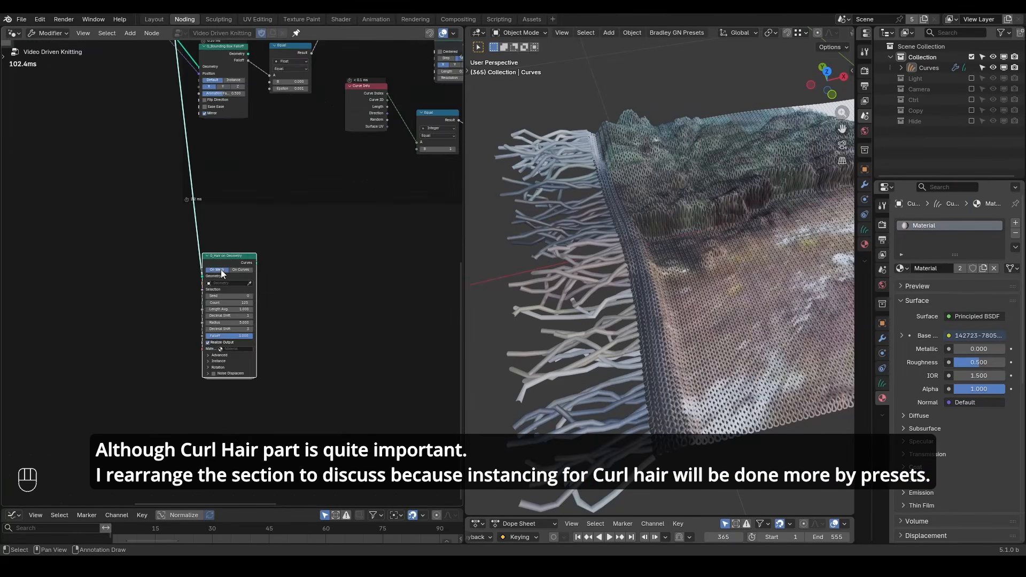
scroll(222, 270, "up", 2)
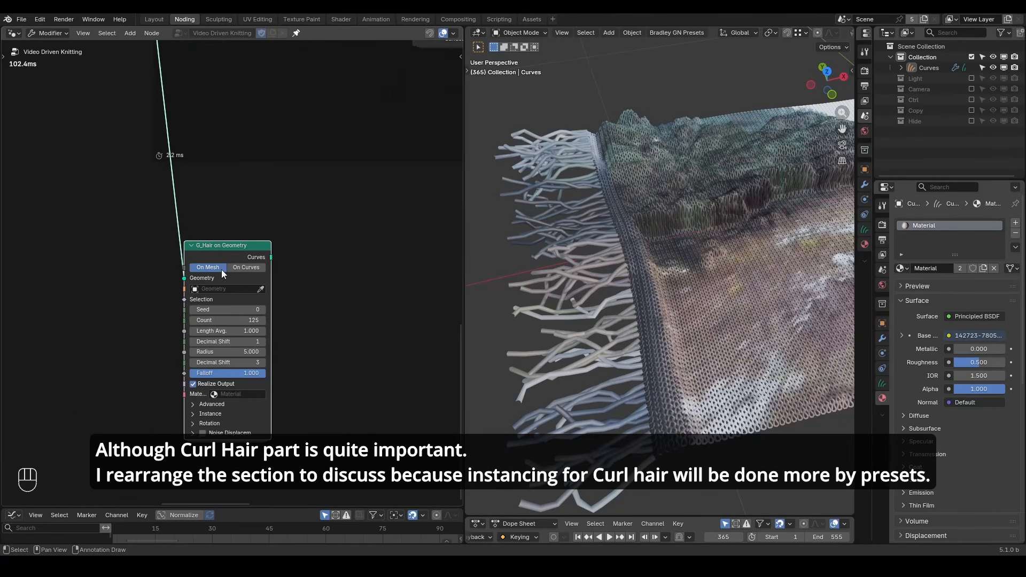
- Preview the G_Hair on Geometry curves in a Viewer and set Count to 3141
left_click(258, 253, "ctrl+shift")
scroll(698, 249, "down", 5)
middle_click_drag(740, 248, 668, 261, "shift")
scroll(652, 282, "up", 3)
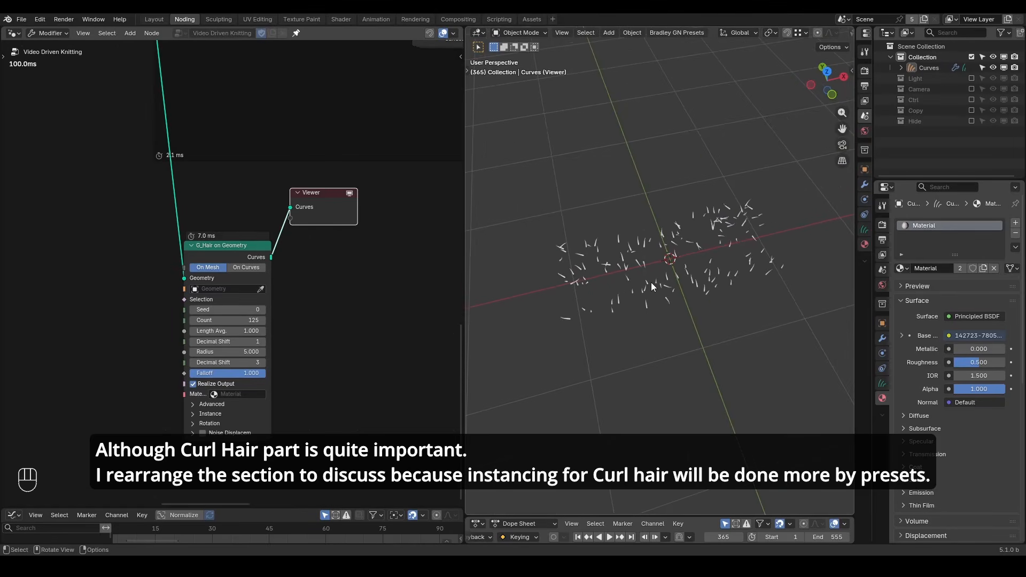
left_click_drag(227, 320, 280, 320)
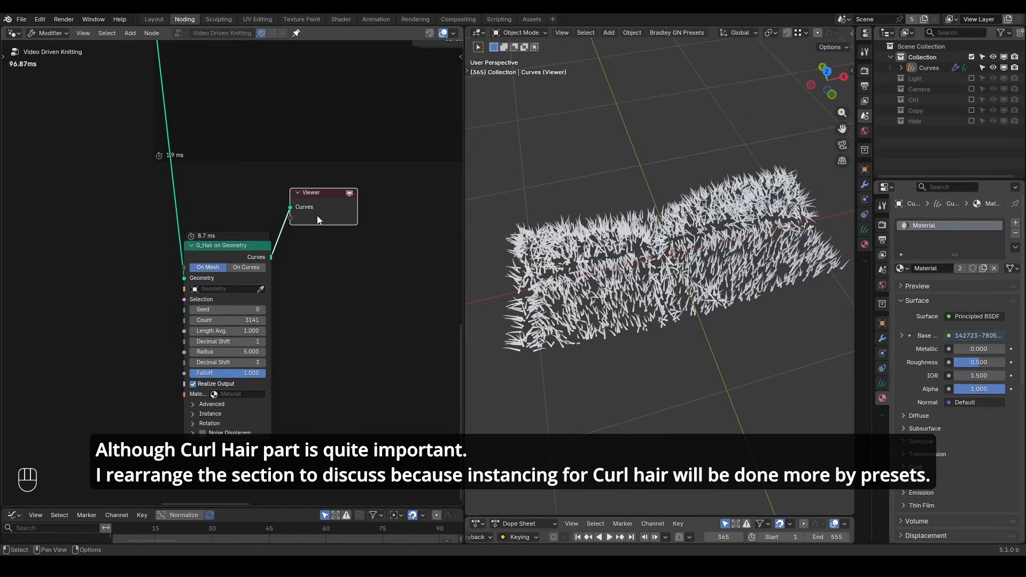
- Link the Blur Attribute's Value output to the G_Hair on Geometry Selection and preview the masked hair in the Viewer
middle_click_drag(199, 199, 364, 326)
scroll(342, 321, "down", 6)
middle_click_drag(232, 269, 296, 403)
left_click(332, 88, "ctrl+shift")
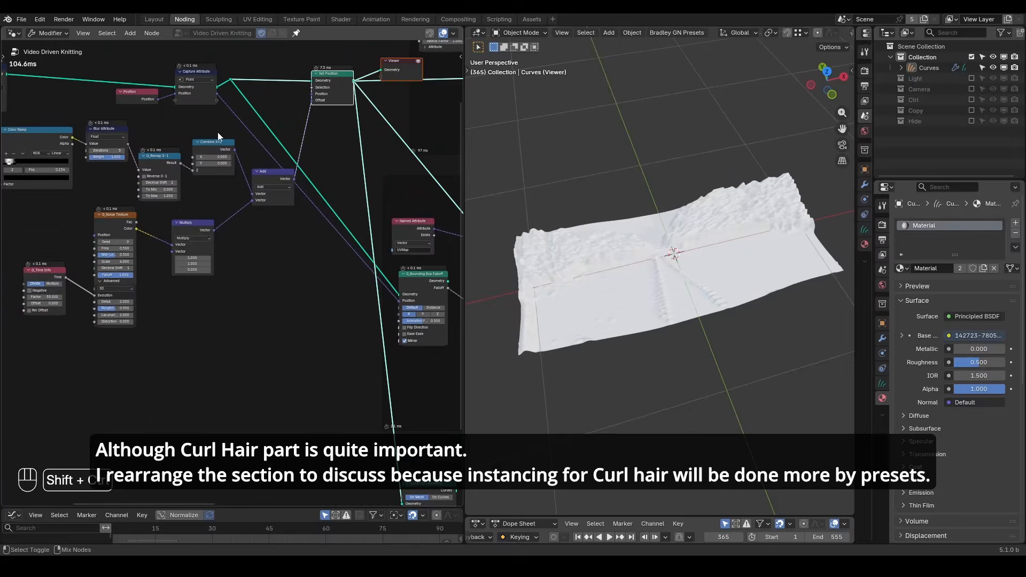
left_click(123, 148, "ctrl+shift")
middle_click_drag(295, 317, 286, 265)
left_click_drag(120, 94, 394, 465)
middle_click_drag(394, 465, 304, 378)
scroll(303, 378, "up", 3)
left_click(351, 339, "ctrl+shift")
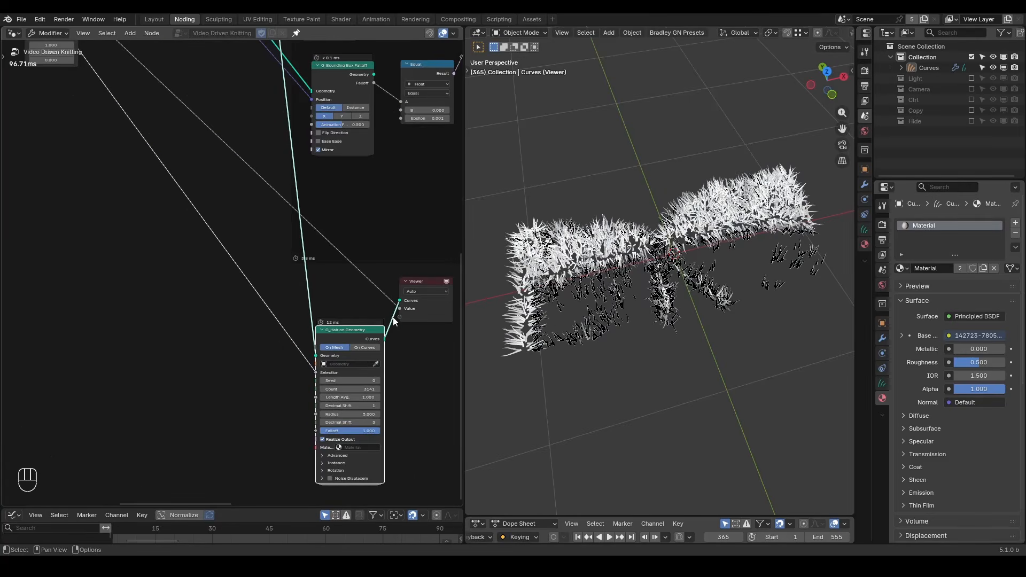
- Link the hair Curves output to the final Join Geometry through a reroute and delete the Viewer
right_click_drag(377, 312, 381, 272, "ctrl")
scroll(539, 313, "up", 3)
middle_click_drag(263, 374, 69, 362)
scroll(121, 319, "down", 8)
left_click_drag(152, 304, 414, 319)
right_click_drag(364, 305, 361, 330, "shift")
left_click_drag(362, 319, 370, 165)
left_click(412, 319)
key("x")
middle_click_drag(615, 240, 598, 190)
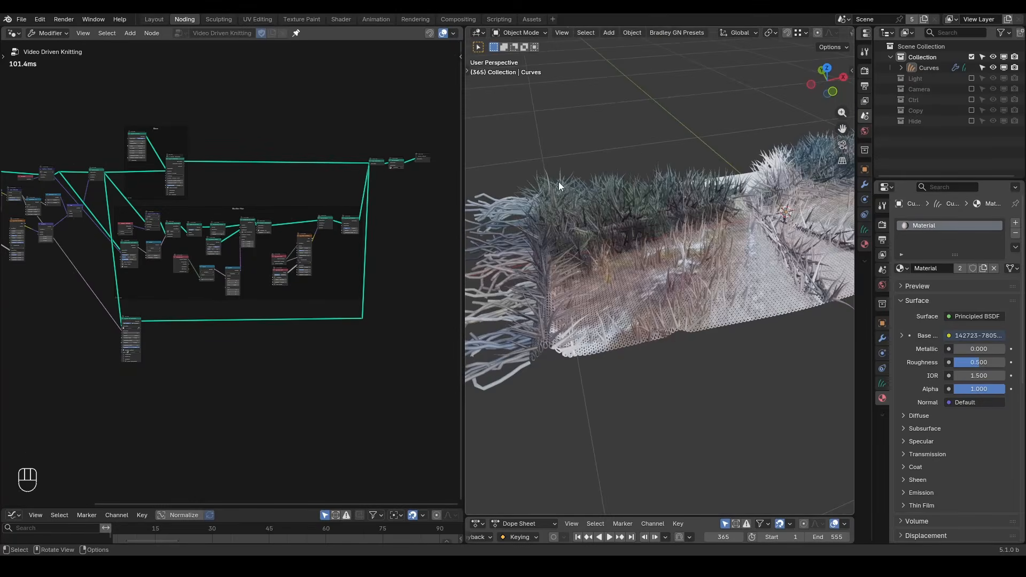
- Examine the hair spikes along the fringed edge and the nodes inside the Border Hair frame
scroll(151, 336, "up", 8)
middle_click_drag(151, 335, 277, 329)
scroll(294, 358, "down", 3)
middle_click_drag(297, 153, 286, 212)
left_click_drag(319, 106, 320, 103)
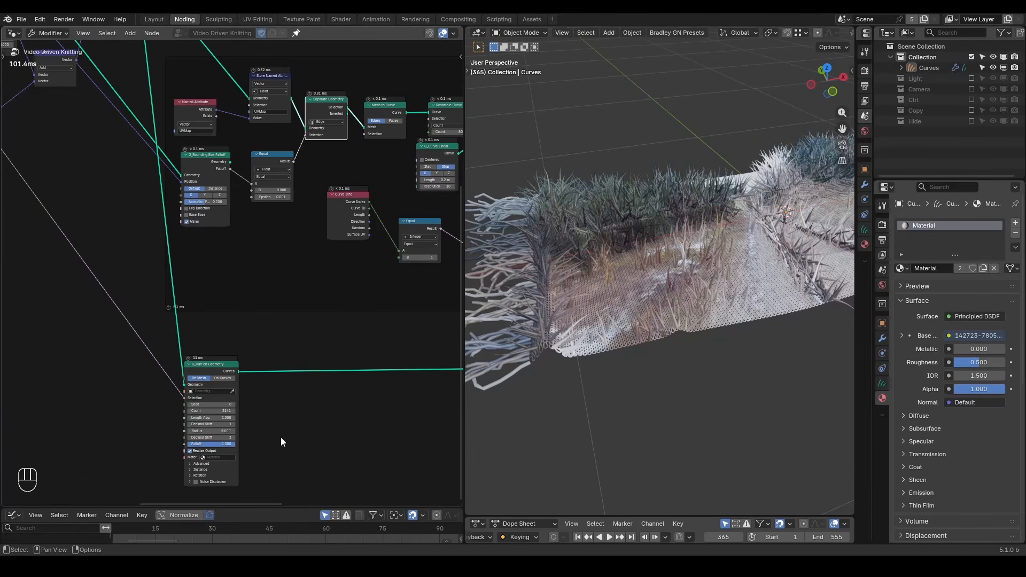
middle_click_drag(281, 437, 300, 355)
middle_click_drag(589, 278, 674, 253)
scroll(681, 255, "up", 2)
- Set the G_Hair on Geometry rotation mode to Default and expand its Instance settings
middle_click_drag(313, 368, 329, 312)
scroll(329, 313, "up", 8)
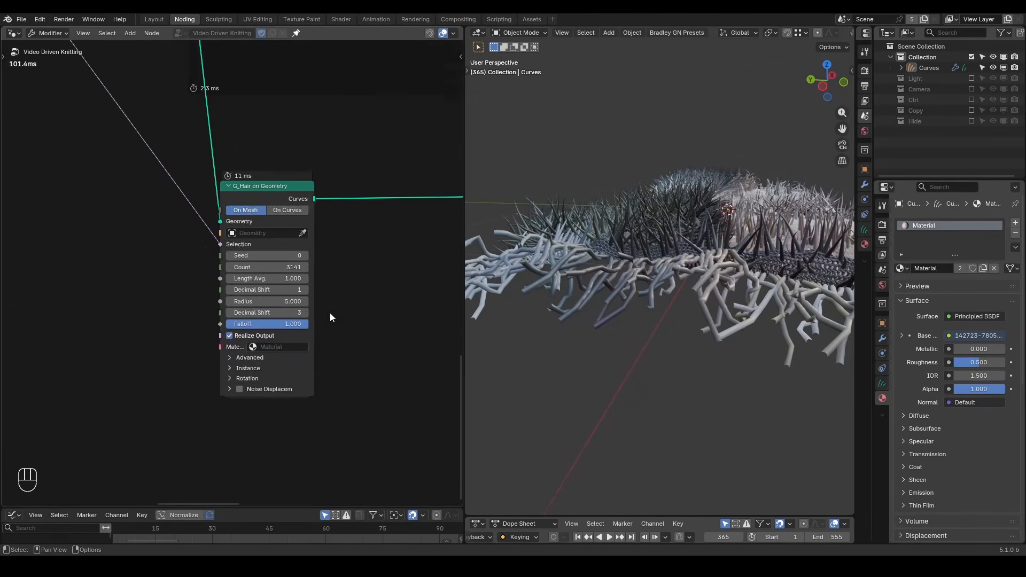
middle_click_drag(339, 379, 326, 320)
left_click(249, 337)
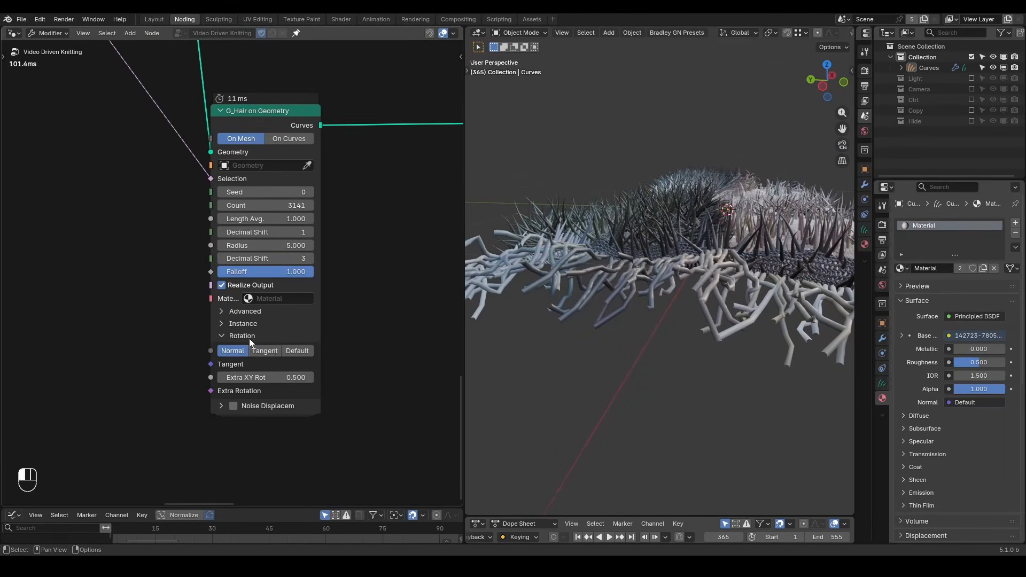
left_click(300, 351)
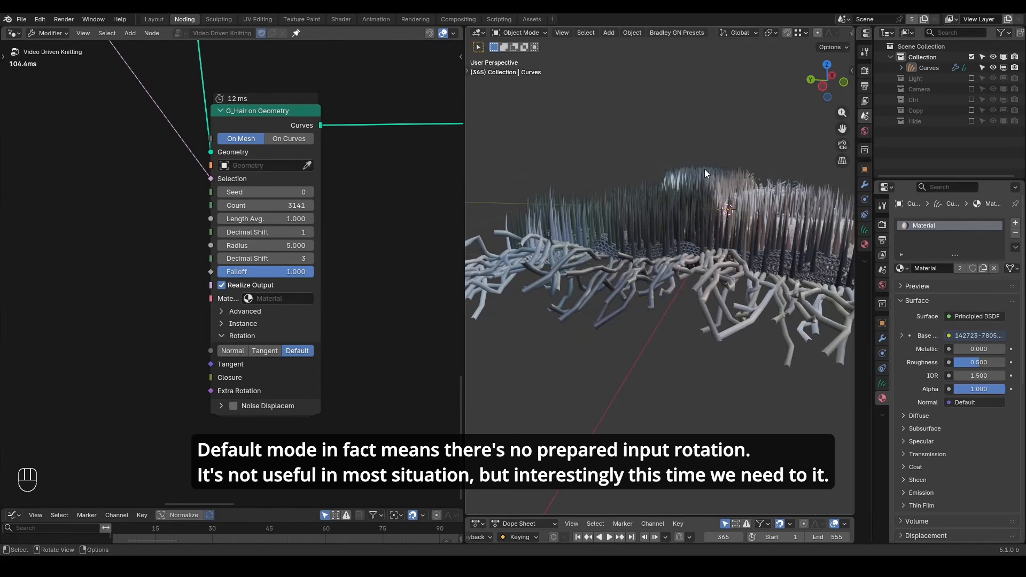
left_click(250, 324)
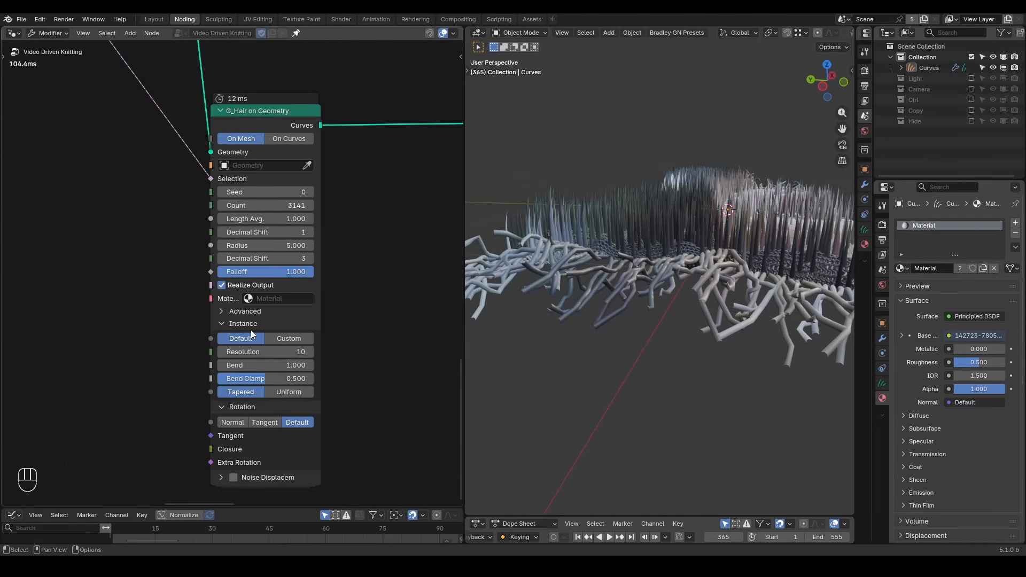
- Set the G_Hair on Geometry node's Instance Bend to 0
left_click(267, 367)
type("0")
key("Return")
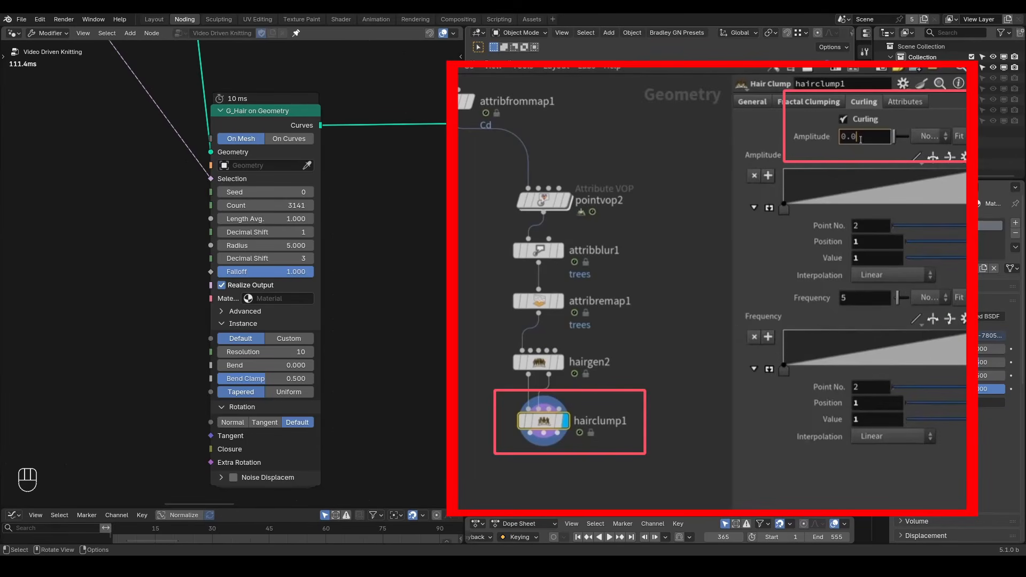
- Add a Clump Hair Curves node beside the G_Hair on Geometry node, below its output link
middle_click_drag(419, 182, 189, 231)
scroll(238, 239, "down", 2)
key("ctrl+a")
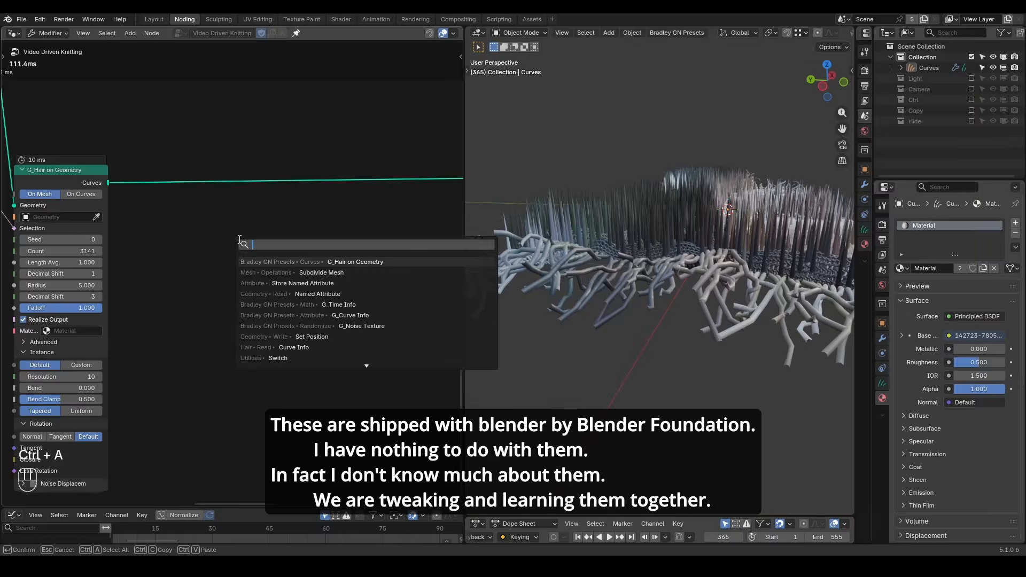
type("clump")
key("Return")
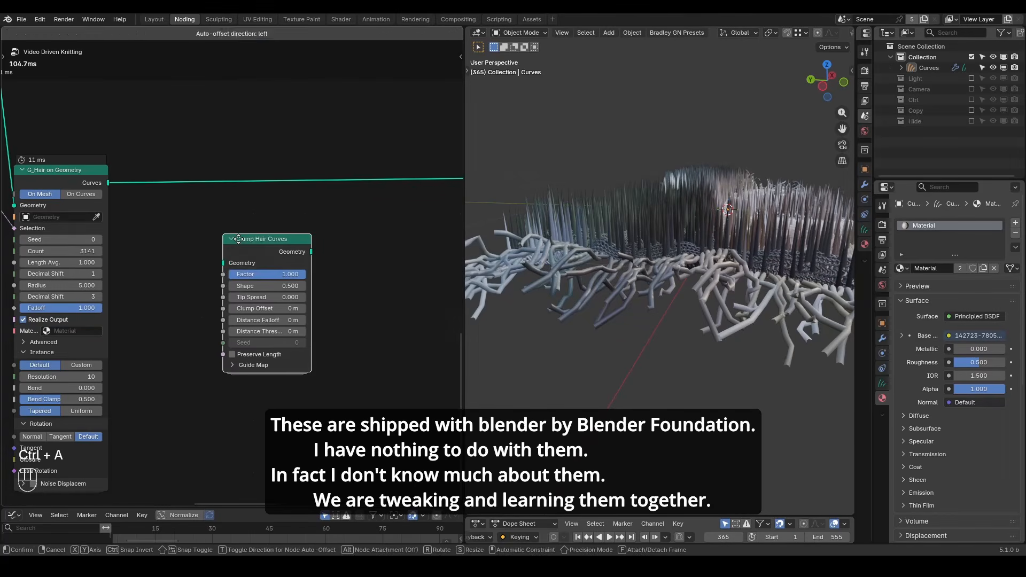
left_click(240, 240)
- Add a Curl Hair Curves node beside the Clump Hair Curves node
middle_click_drag(406, 253, 344, 255)
key("ctrl+a")
type("curl")
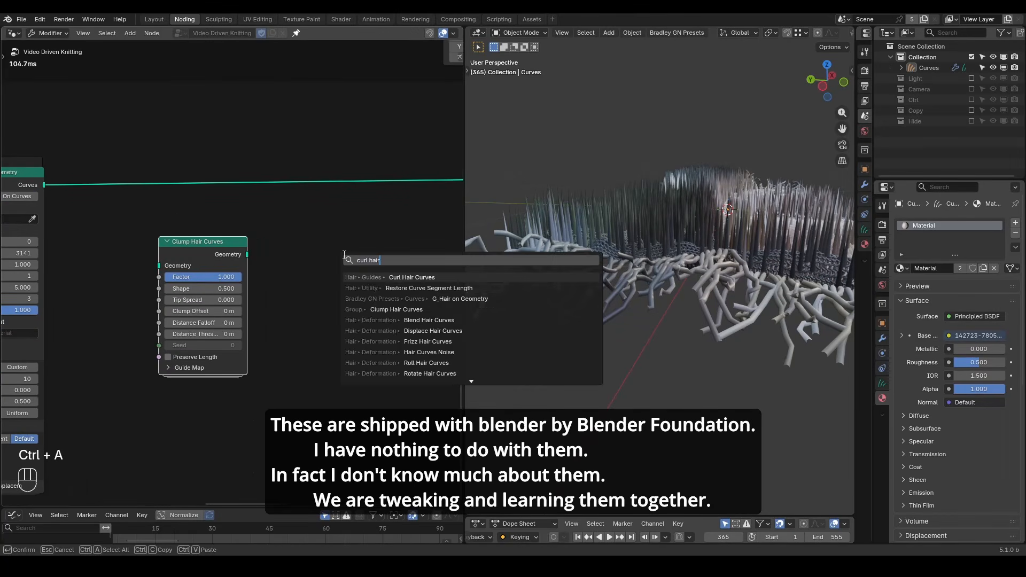
key("Return")
left_click(326, 242)
- Circle the Clump and Curl Hair Curves nodes with a freehand annotation and erase it
key("d")
left_click_drag(411, 264, 160, 225)
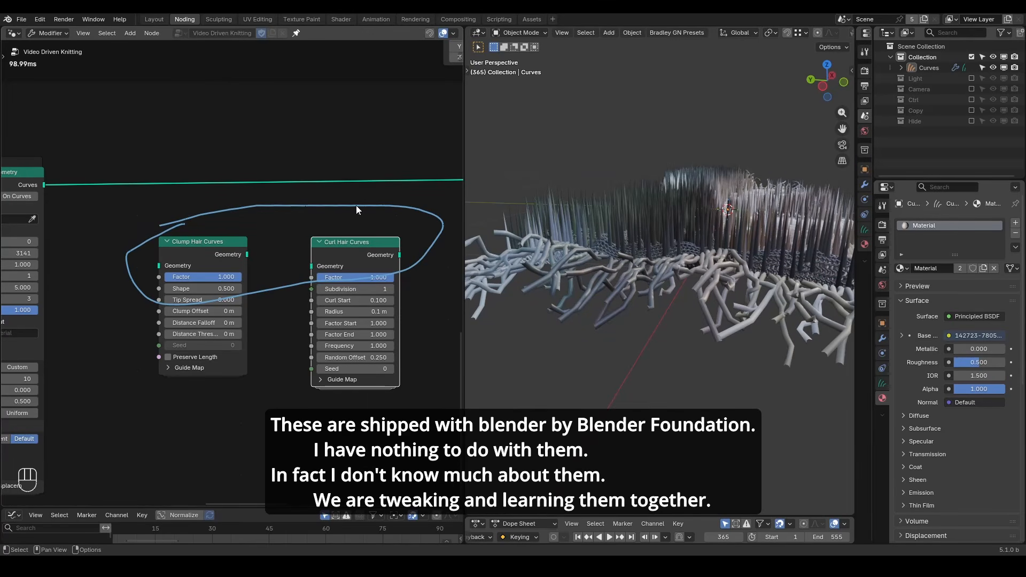
key("d")
mouse_move(375, 193)
right_mouse_down()
mouse_move(355, 183)
mouse_move(414, 230)
mouse_move(150, 338)
right_mouse_up()
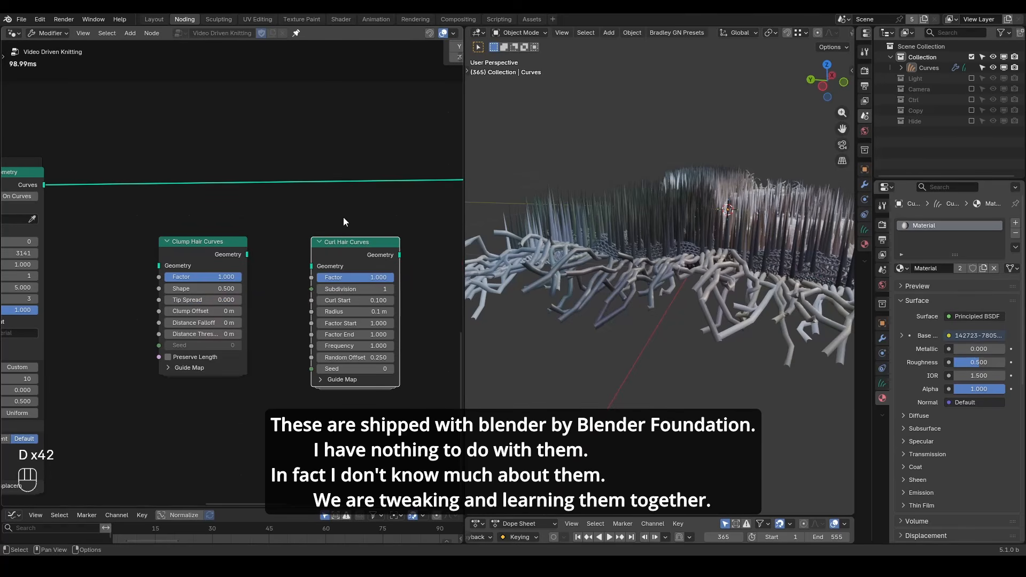
- Insert the Clump Hair Curves node into the G_Hair on Geometry output link
key("shift+ctrl+alt+q")
left_click_drag(210, 255, 225, 179)
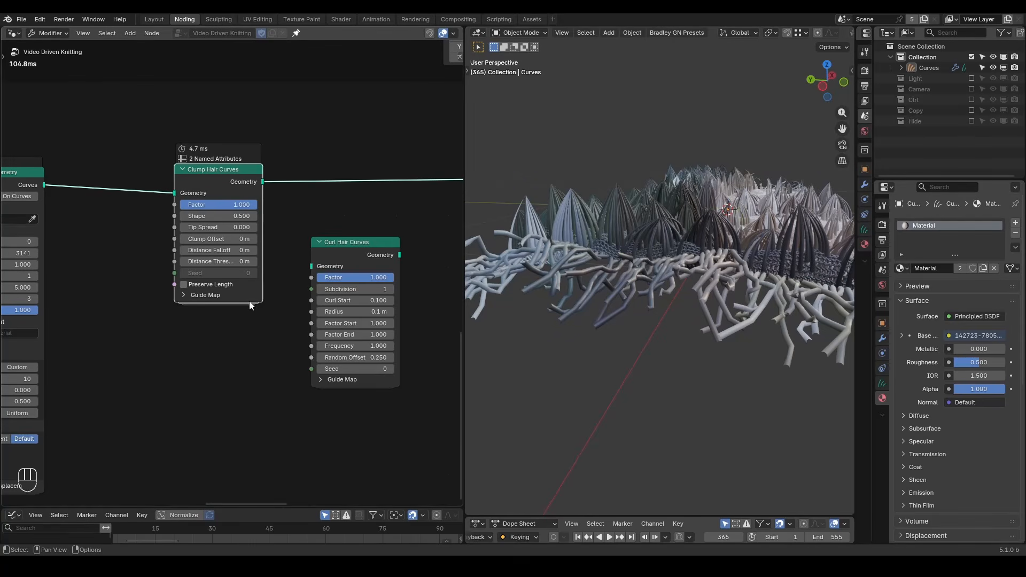
- Try a Guide Distance of about 0.48 m in the Clump Hair Curves Guide Map and revert it
left_click(221, 297)
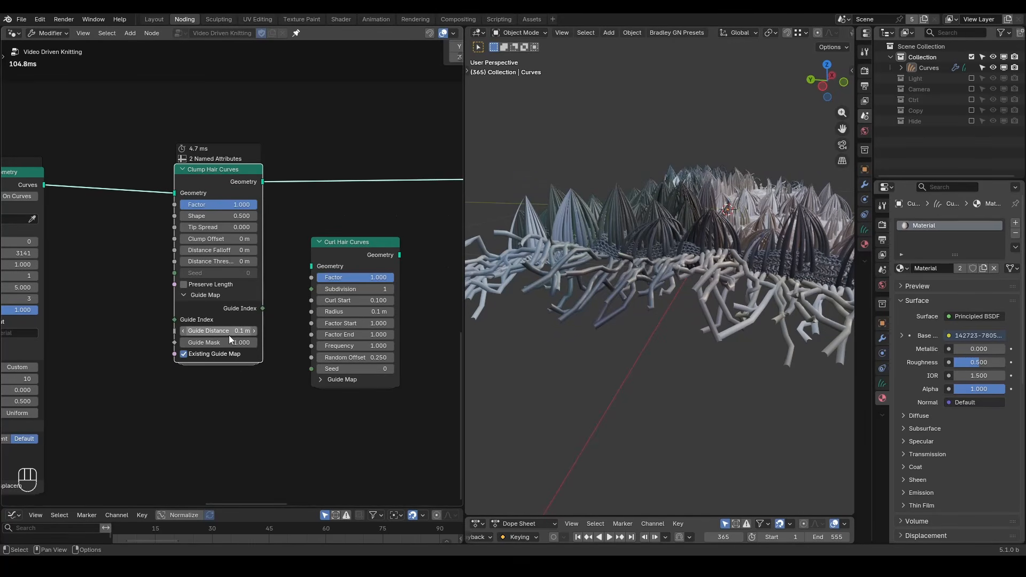
left_click_drag(226, 335, 267, 336, "shift")
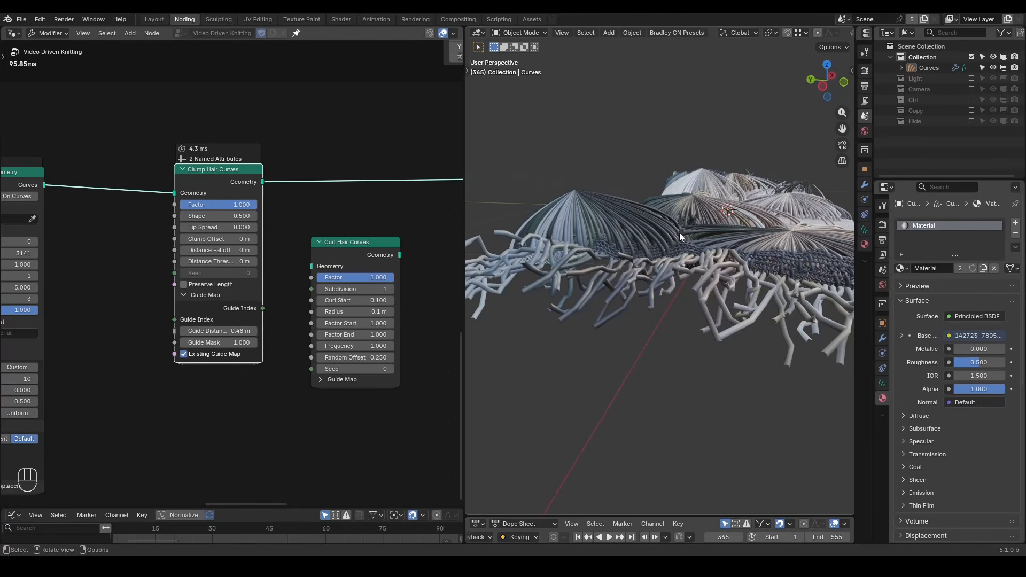
key("w")
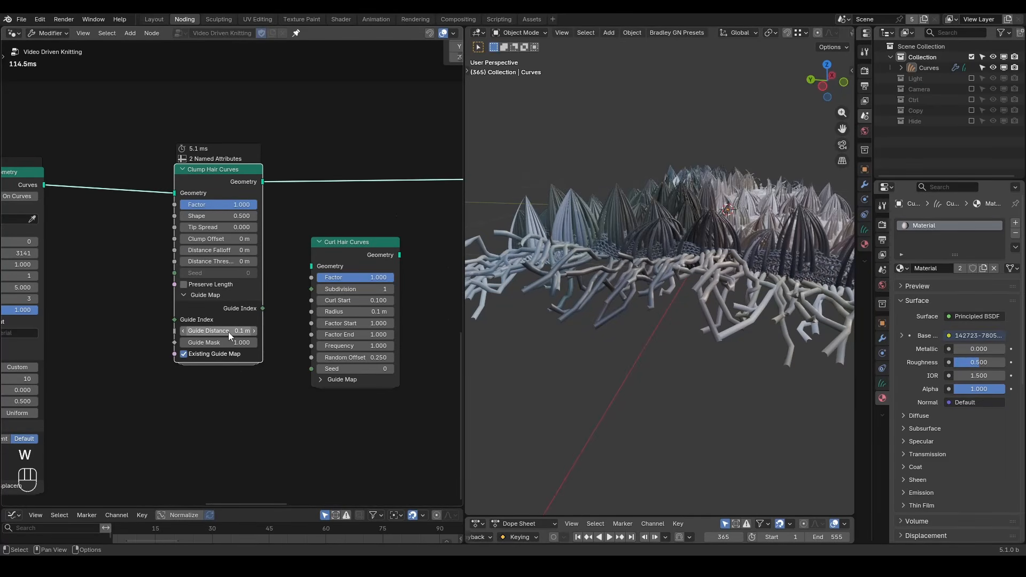
left_click(233, 296)
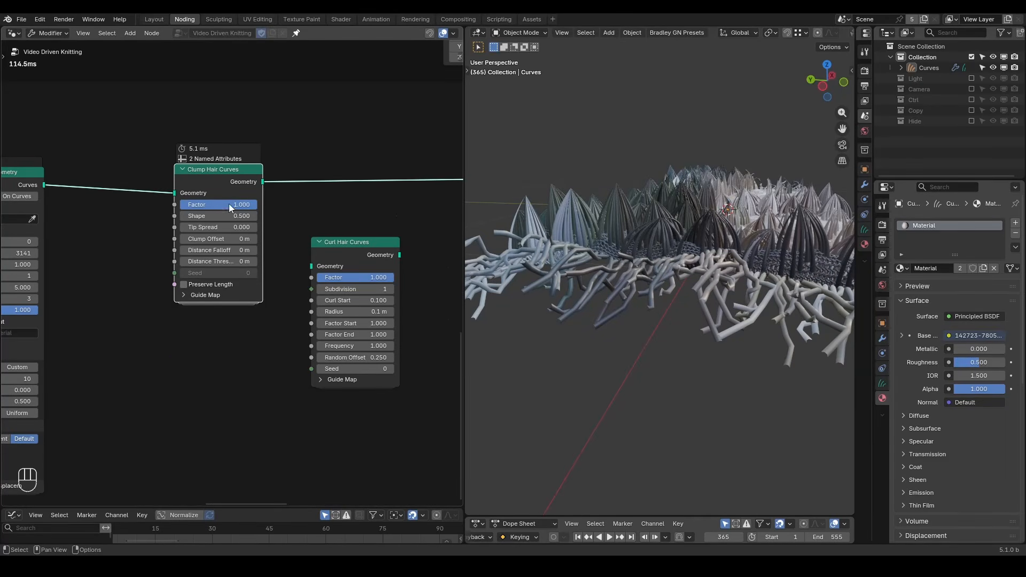
- Set the Clump Hair Curves Factor to 0.64 and insert the Curl Hair Curves node after it
left_click_drag(236, 205, 209, 205)
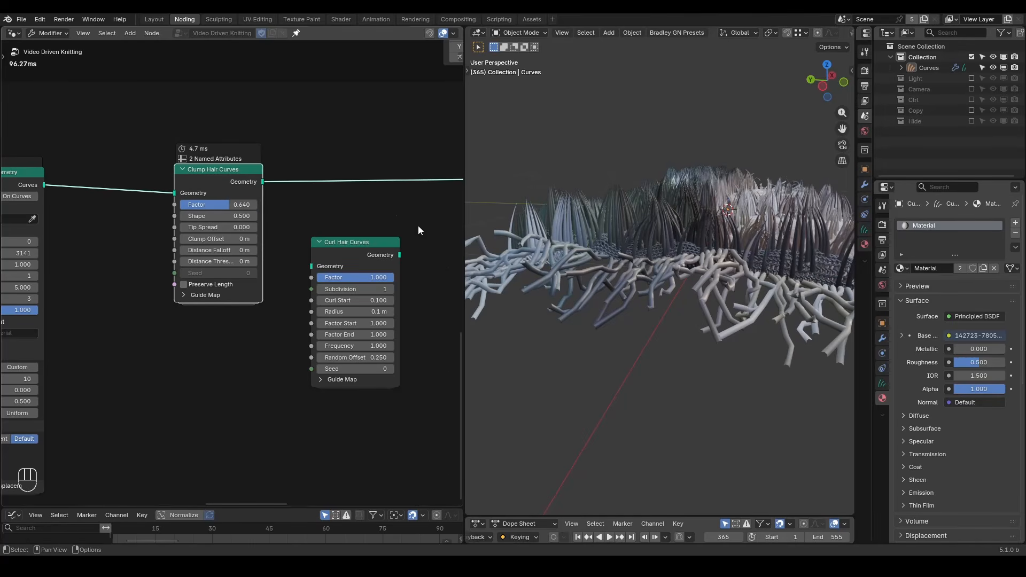
middle_click_drag(610, 203, 611, 234)
left_click_drag(370, 246, 380, 178)
- Set the Curl Hair Curves Factor to 0.667, Curl Start to 1, Radius to 0.04 m and Frequency to 4
mouse_move(698, 249)
middle_mouse_down()
mouse_move(683, 219)
mouse_move(660, 251)
mouse_move(647, 248)
middle_mouse_up()
key("z")
left_click(714, 248)
middle_click_drag(701, 280, 688, 287)
middle_click_drag(399, 275, 349, 283)
scroll(337, 287, "up", 3)
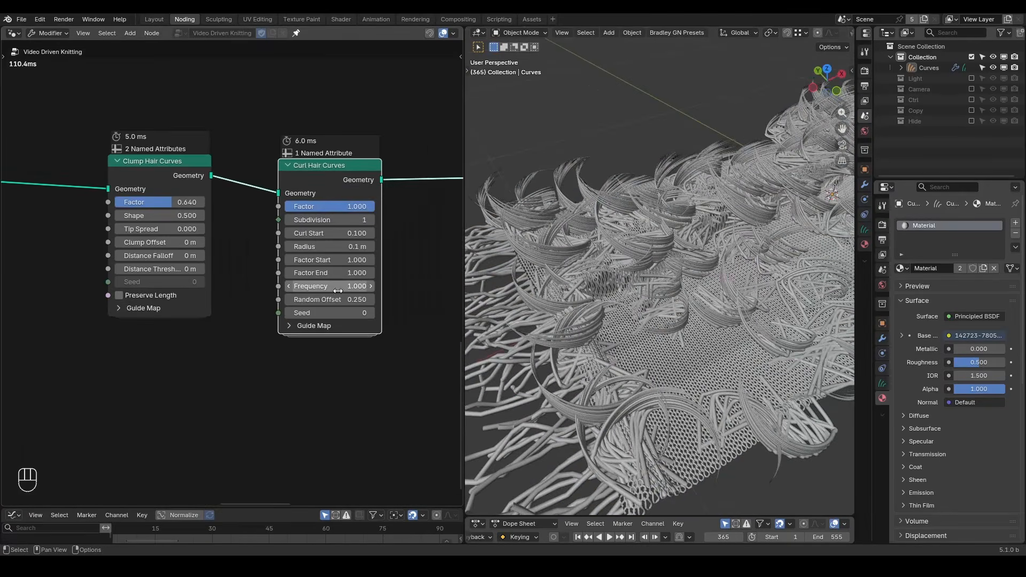
left_click(338, 288)
type("4")
key("Return")
left_click_drag(366, 201, 353, 201)
mouse_move(355, 242)
left_mouse_down("shift")
mouse_move(327, 241)
mouse_move(336, 228)
mouse_move(318, 229)
mouse_move(377, 228)
mouse_move(341, 228)
left_mouse_up("shift")
- Switch the viewport shading to show lighting, add a Sun light and rotate it about global X
key("z")
left_click(653, 180)
key("shift+a")
mouse_move(666, 192)
left_click(695, 204)
key("r")
key("x")
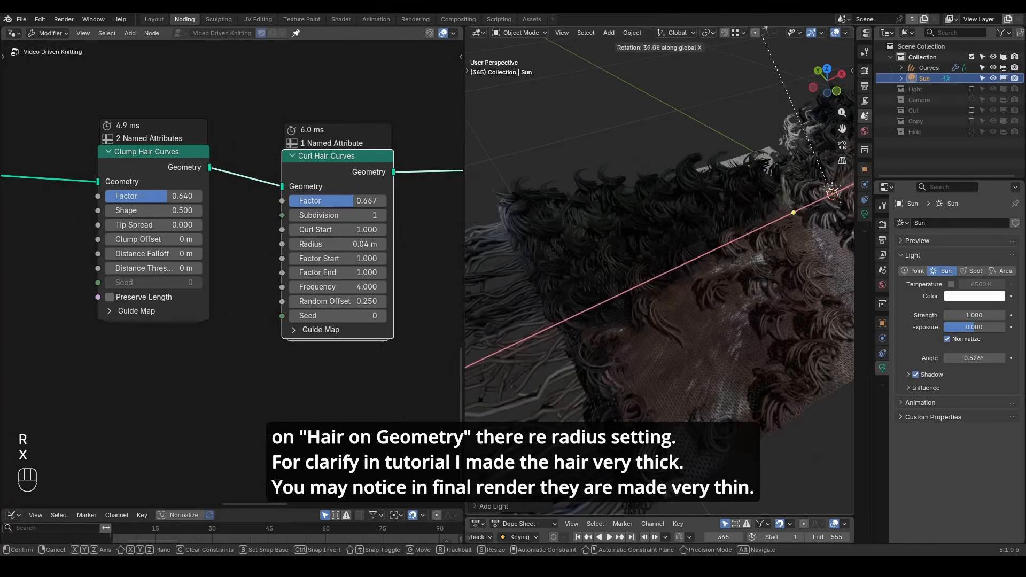
left_click(791, 33)
- Set the Sun light's Strength to 5 and its Angle to 25°
mouse_move(969, 315)
left_mouse_down()
mouse_move(1001, 315)
mouse_move(962, 315)
left_mouse_up()
left_click(974, 357)
type("25")
key("Return")
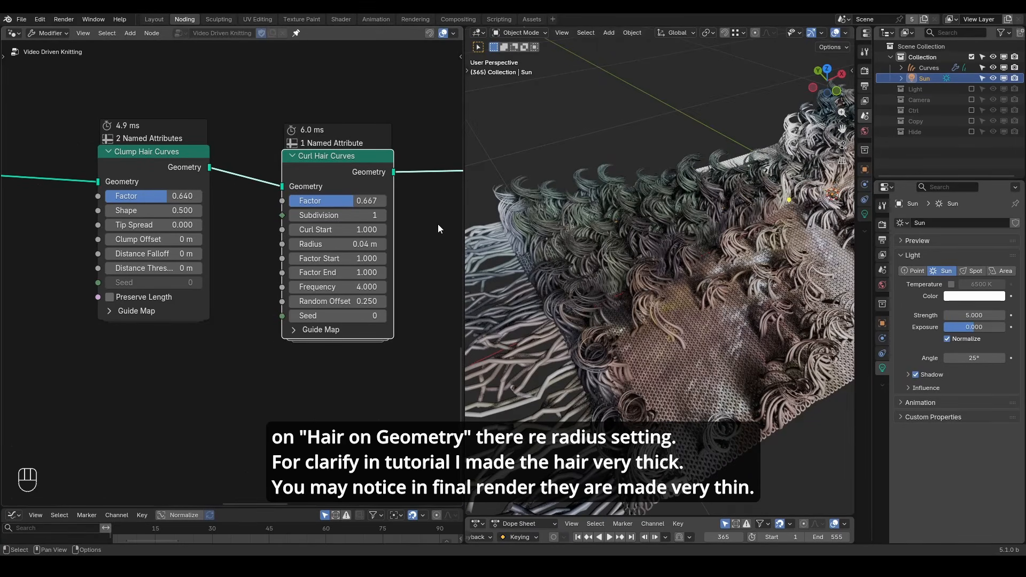
- Duplicate the hair, clump and curl nodes with their links and route the copy into the final Join Geometry
key("z")
key("ctrl+alt+shift+q")
scroll(423, 201, "down", 6)
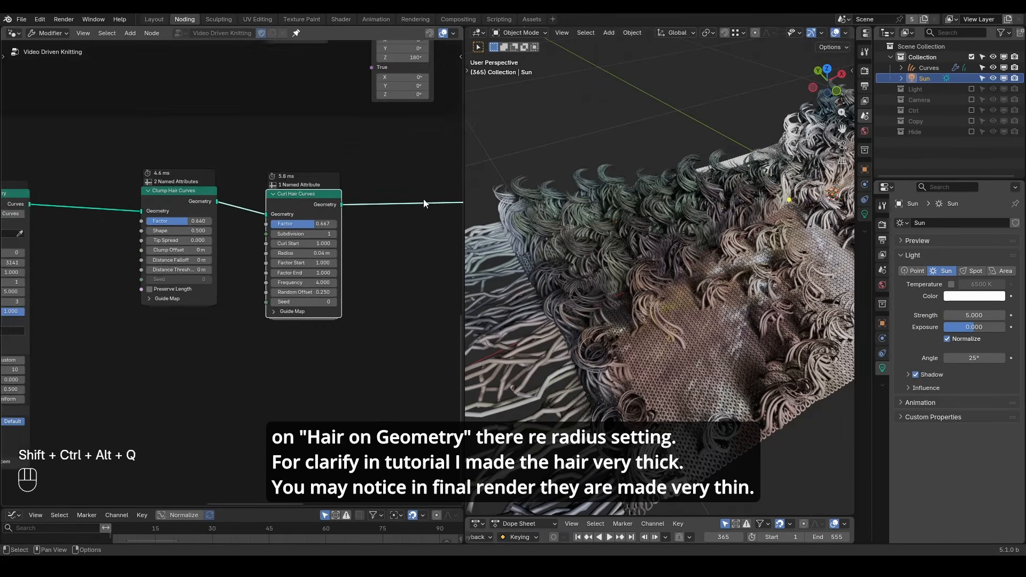
scroll(591, 258, "down", 3)
middle_click_drag(619, 256, 585, 260, "shift")
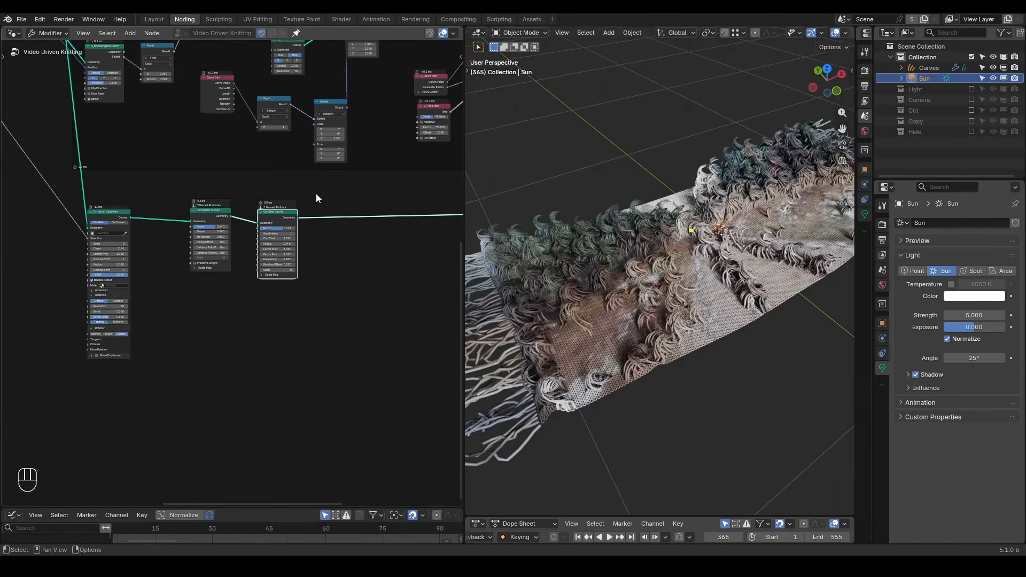
left_click_drag(316, 194, 121, 262)
key("shift+ctrl+d")
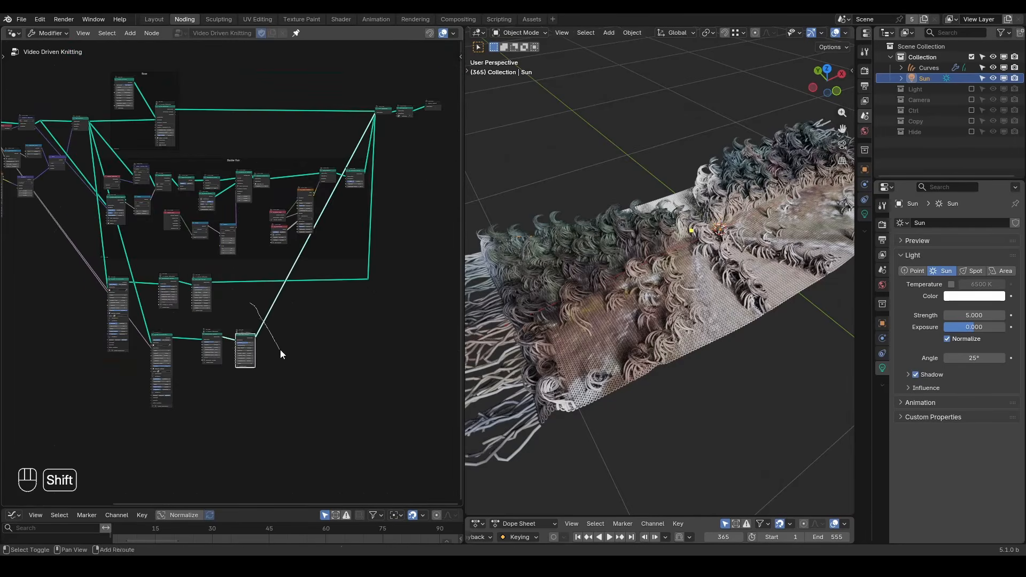
mouse_move(189, 342)
left_mouse_down()
mouse_move(224, 345)
mouse_move(201, 344)
left_mouse_up()
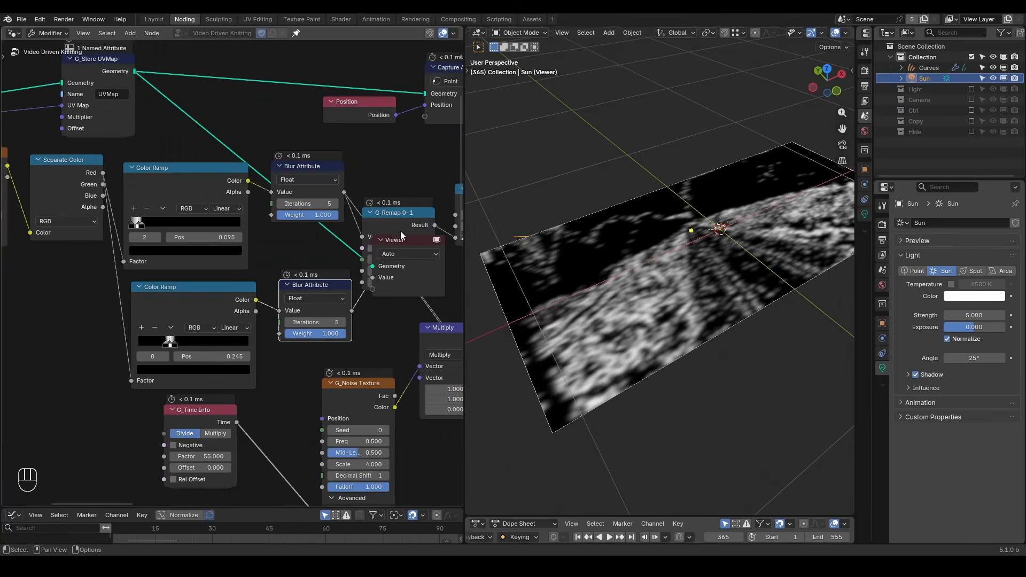
- Delete the Viewer and link the second Blur Attribute's Value to the duplicated G_Hair on Geometry Selection
left_click(411, 242)
key("x")
scroll(398, 311, "down", 4)
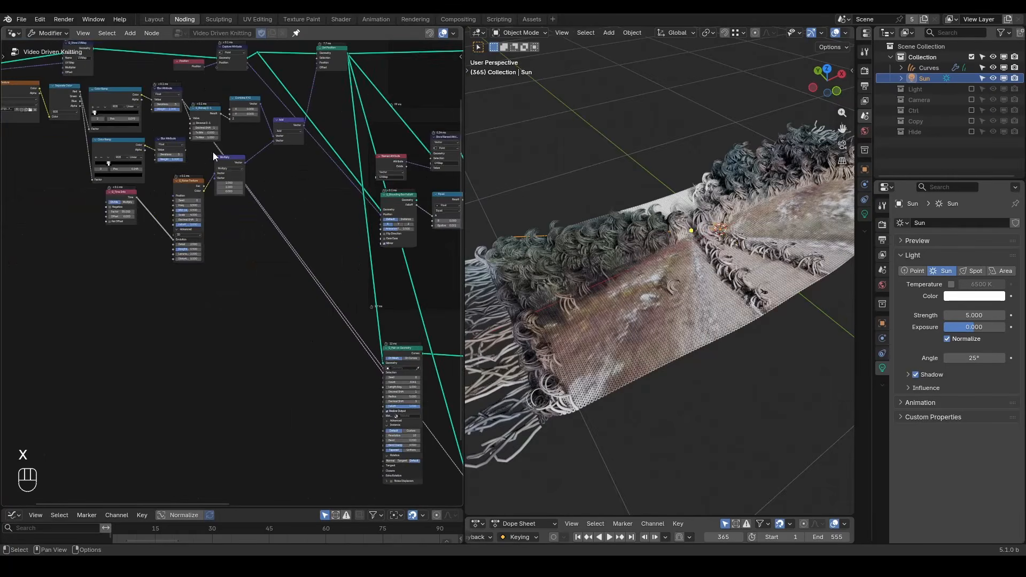
left_click_drag(243, 235, 403, 424)
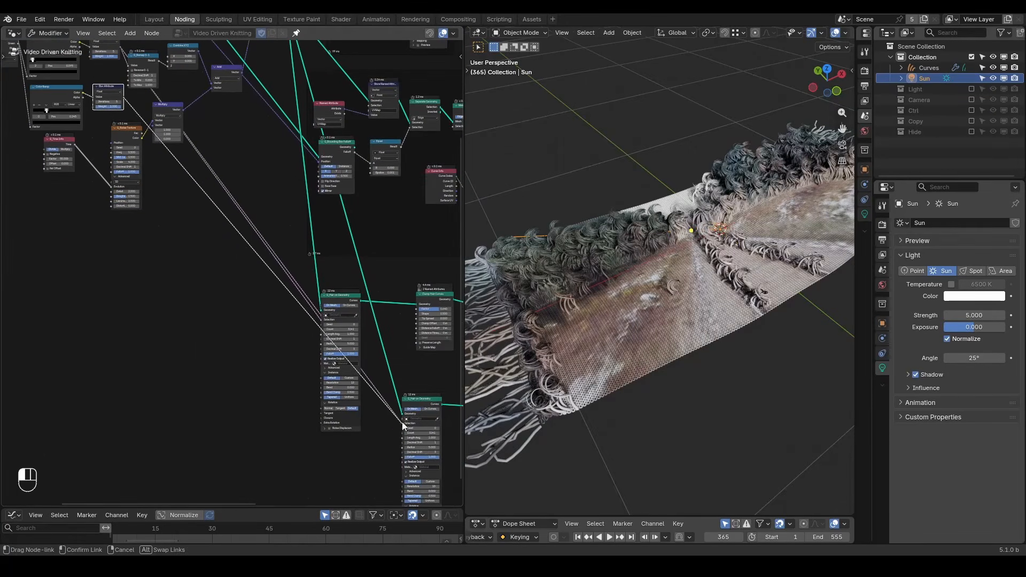
middle_click_drag(389, 446, 213, 338)
- Set the duplicated G_Hair on Geometry's Count to 7500
scroll(274, 304, "up", 3)
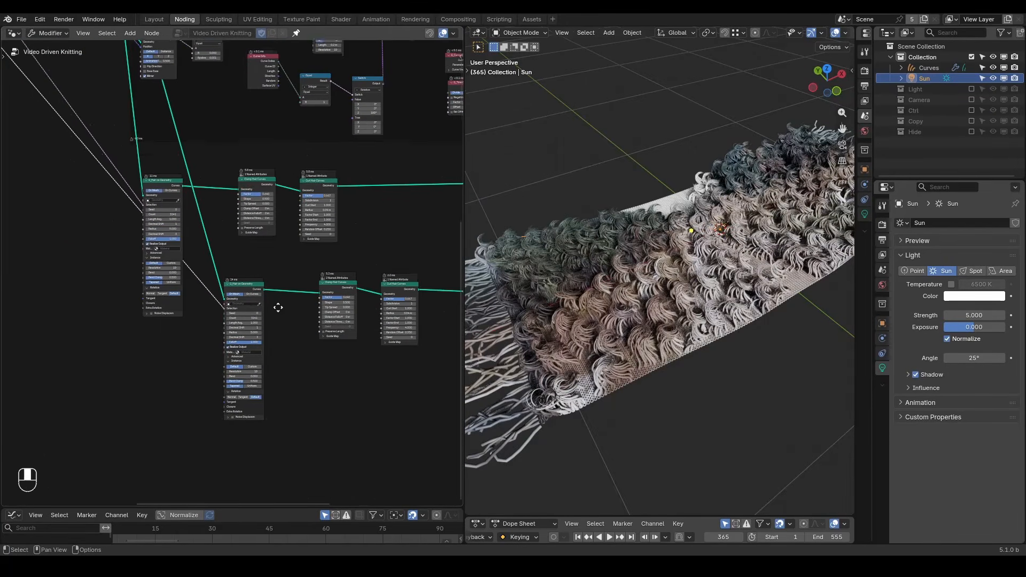
middle_click_drag(384, 297, 335, 241)
scroll(335, 242, "up", 3)
left_click(118, 207)
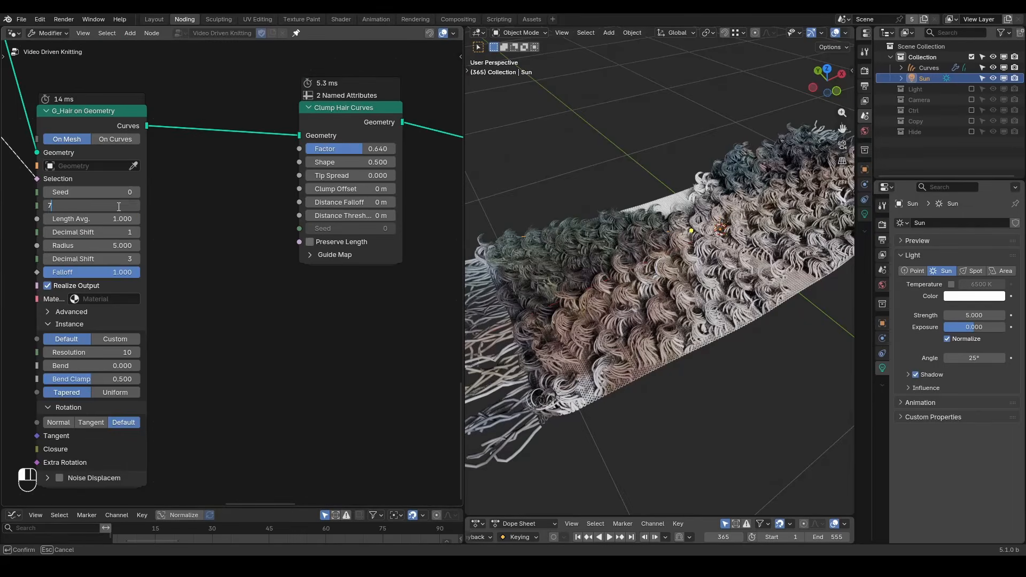
key("Return")
- Drive the duplicated Clump node's Guide Distance with a G_Value Precision node using Value 4 and Decimal Shift 2
key("ctrl+a")
type("gva")
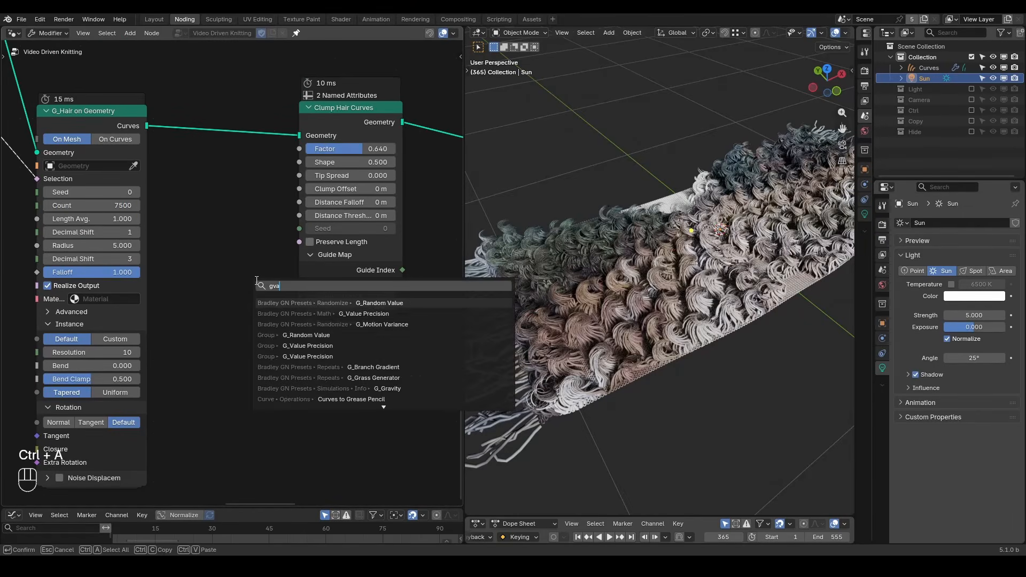
left_click(274, 314)
left_click(219, 292)
left_click(258, 337)
left_click(240, 321)
type("4")
key("Return")
left_click_drag(268, 294, 299, 297)
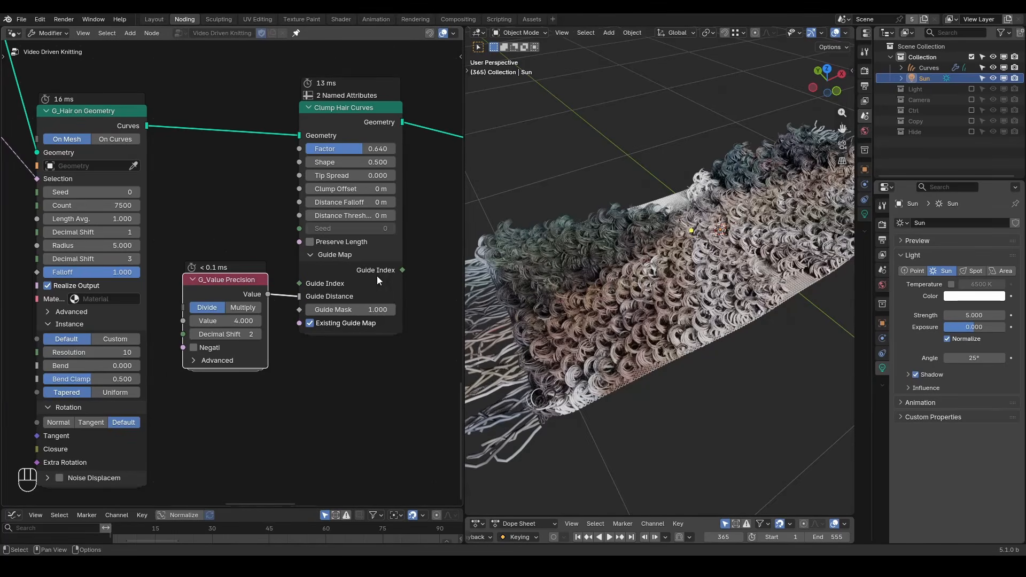
- Set the duplicated Curl Hair Curves Frequency to 8 and Radius to 0.02 m
middle_click_drag(377, 276, 253, 264)
left_click(389, 221)
type("4.0")
key("Return")
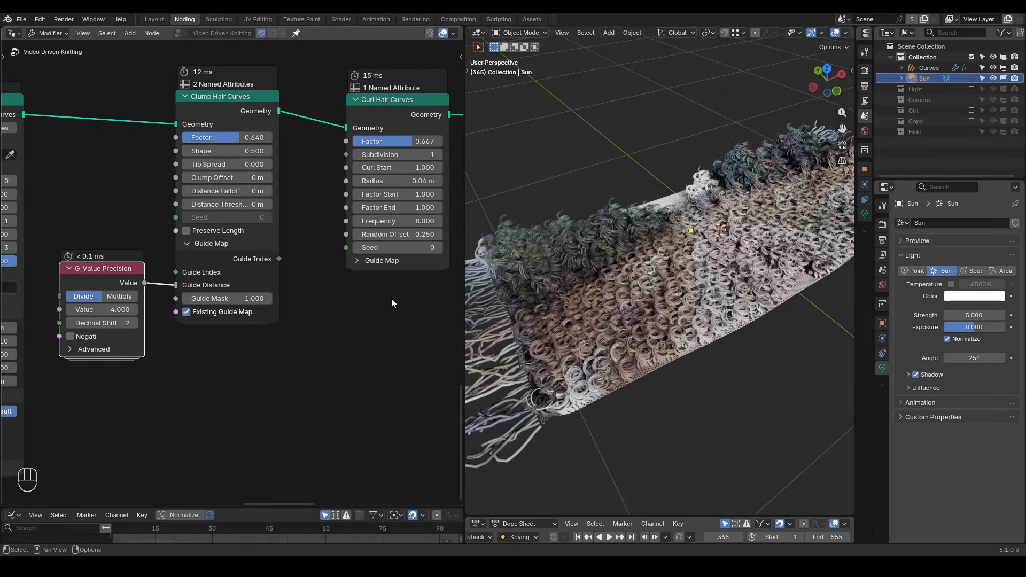
scroll(663, 300, "up", 2)
mouse_move(675, 301)
middle_mouse_down()
mouse_move(650, 310)
mouse_move(671, 292)
middle_mouse_up()
scroll(671, 292, "up", 2)
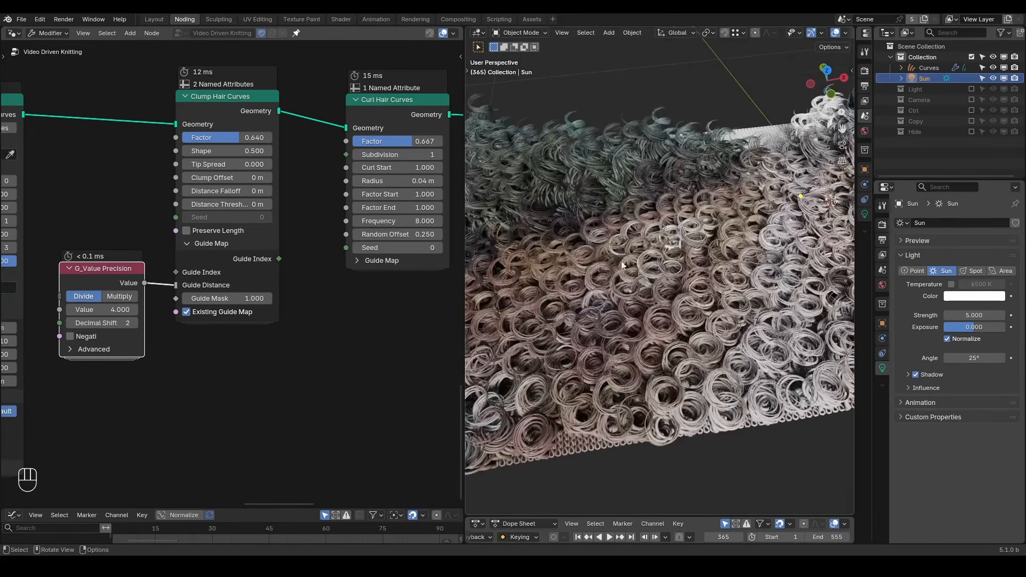
left_click(407, 180)
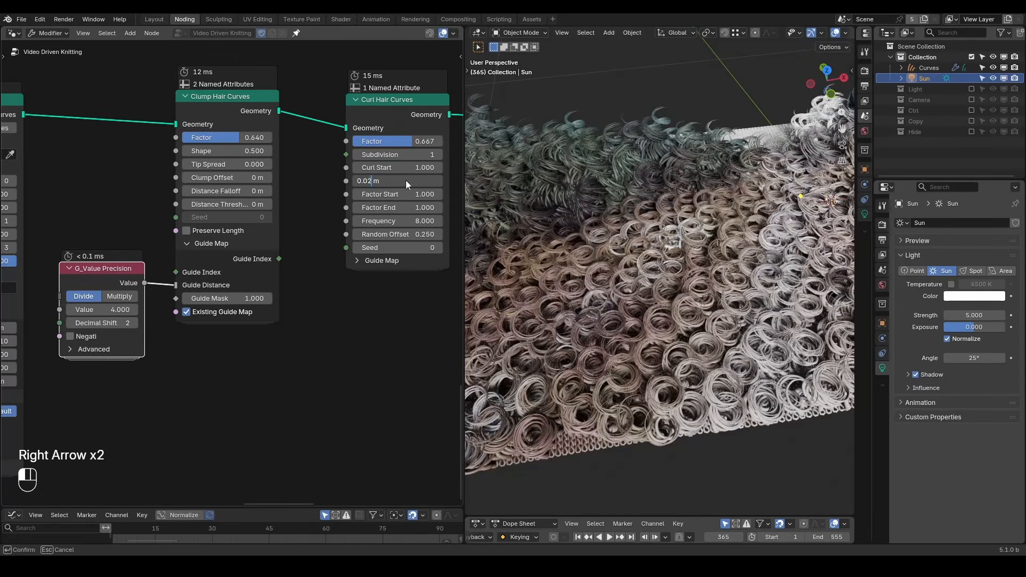
key("Return")
scroll(636, 241, "down", 4)
mouse_move(636, 241)
middle_mouse_down()
mouse_move(641, 203)
mouse_move(636, 227)
middle_mouse_up()
- Insert a Store Named Attribute node into the duplicated hair branch between its Curl Hair Curves node and the reroute
scroll(296, 226, "down", 8)
middle_click_drag(448, 194, 302, 215)
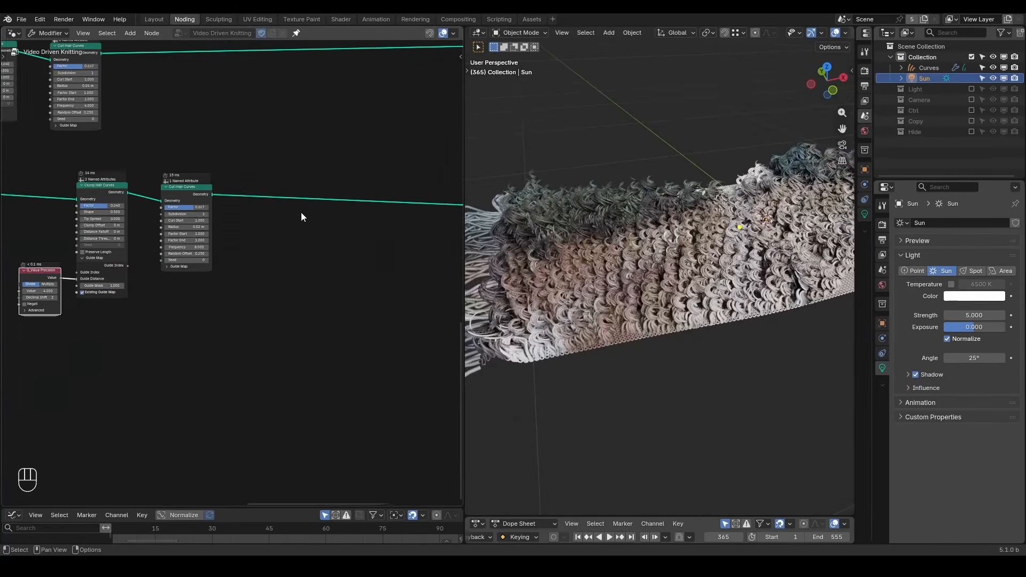
middle_click_drag(638, 227, 640, 242)
key("ctrl+alt+shift+q")
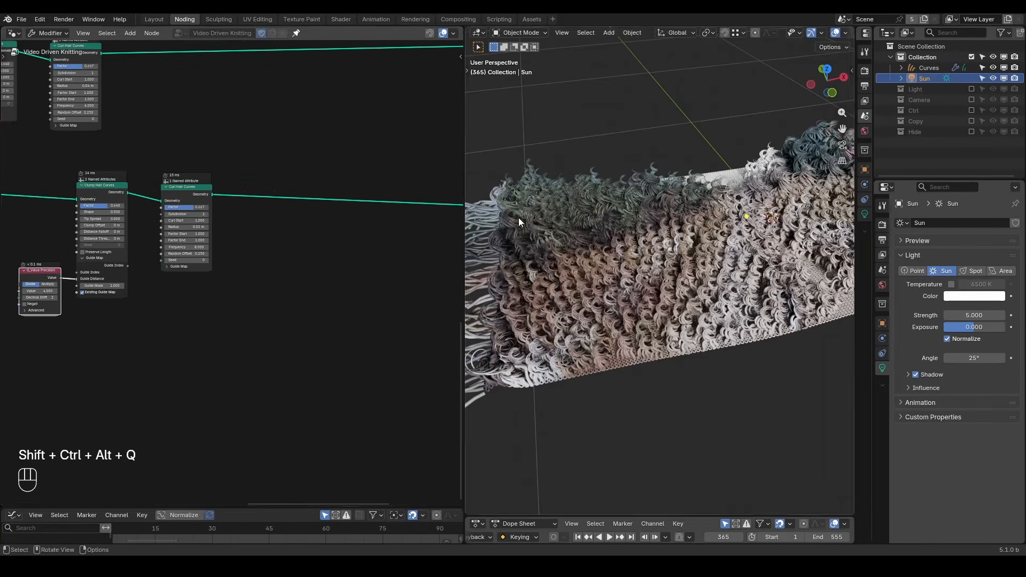
scroll(380, 212, "down", 7)
left_click_drag(348, 141, 350, 126)
scroll(295, 238, "up", 5)
middle_click_drag(309, 274, 238, 243)
scroll(252, 253, "up", 3)
key("ctrl+a")
type("store")
key("Return")
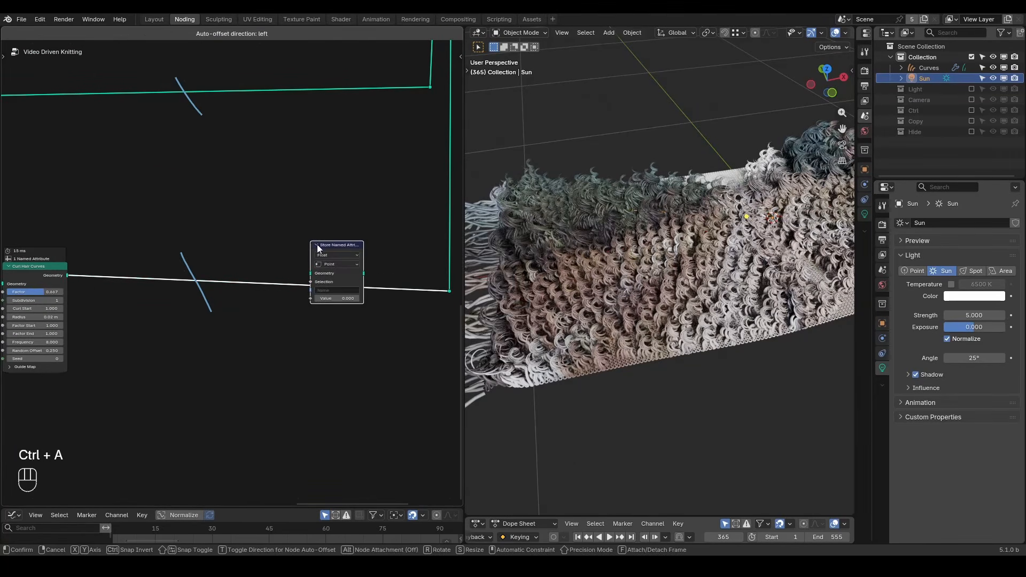
left_click(310, 240)
- Make the stored attribute Boolean, name it B and enable its Value
scroll(348, 253, "up", 2)
left_click(348, 254)
key("b")
left_click(350, 293)
type("B")
left_click(350, 307)
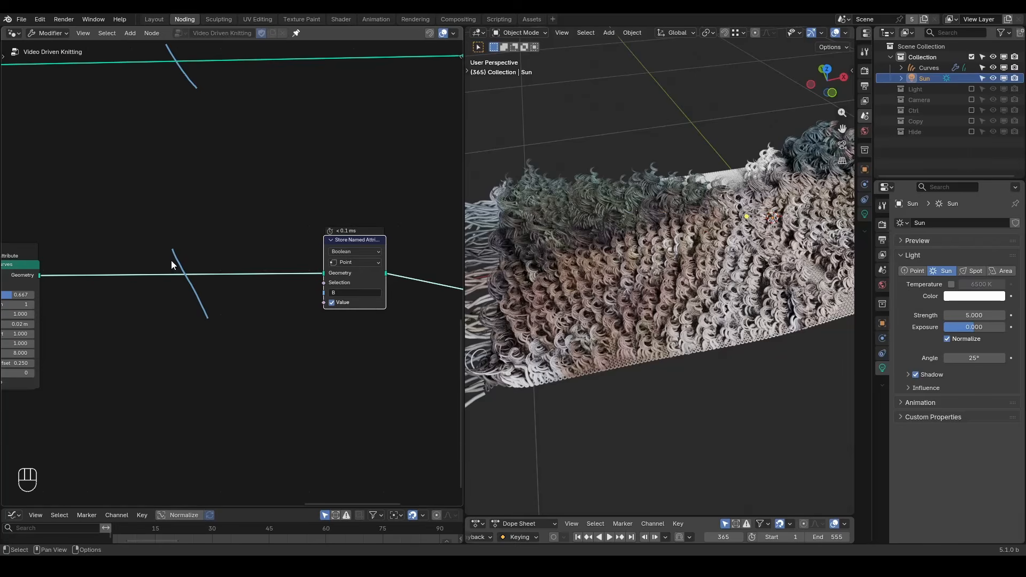
- Erase the annotation strokes drawn across the two hair output links
scroll(179, 268, "down", 1)
middle_click_drag(179, 267, 281, 279)
key("d")
right_click_drag(266, 86, 297, 321)
- Underline the duplicated Clump Hair Curves node's Guide Index output with an annotation stroke
middle_click_drag(297, 321, 353, 273)
scroll(352, 273, "up", 2)
scroll(323, 295, "up", 2)
key("d")
left_click_drag(119, 327, 166, 328)
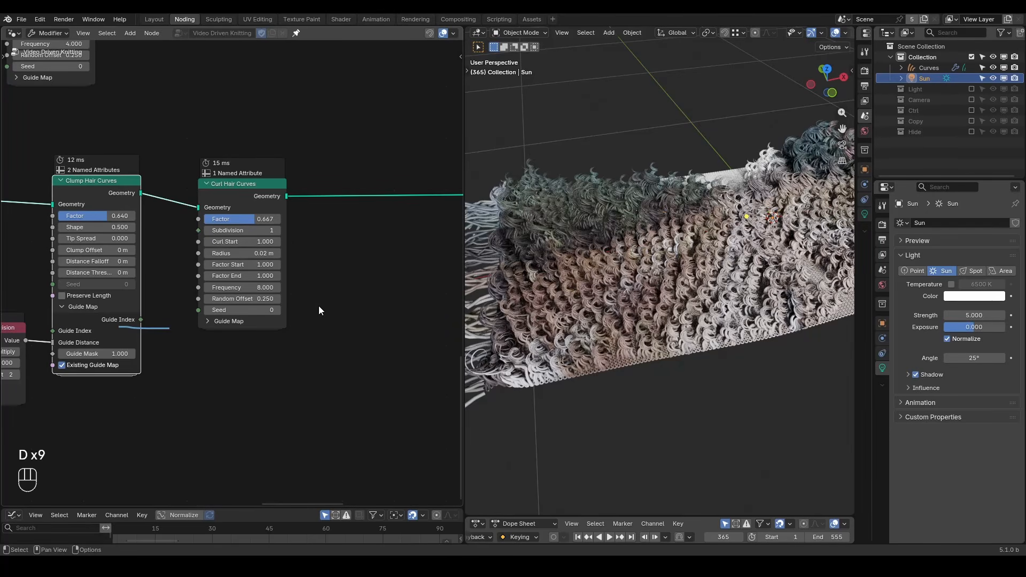
- Add a G_Random Color node, feed its ID from the clump's Guide Index and preview the color in the Viewer
key("ctrl+a")
type("random col")
key("Return")
left_click(318, 289)
left_click_drag(141, 320, 305, 323)
left_click(368, 290, "ctrl+shift")
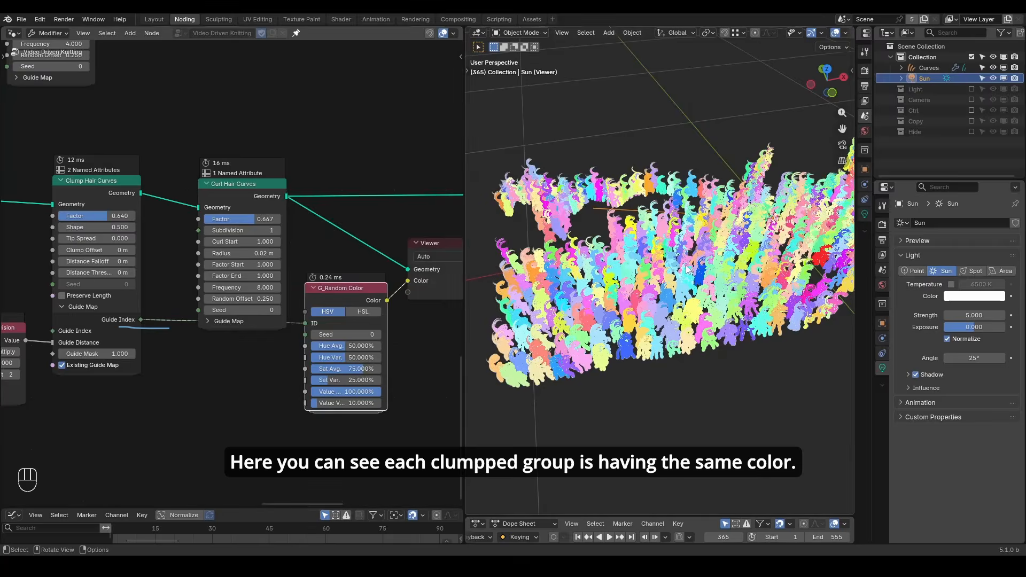
- Set the G_Random Color node's hue average to 0% and its hue variation to 7%
scroll(313, 258, "up", 2)
left_click(320, 309)
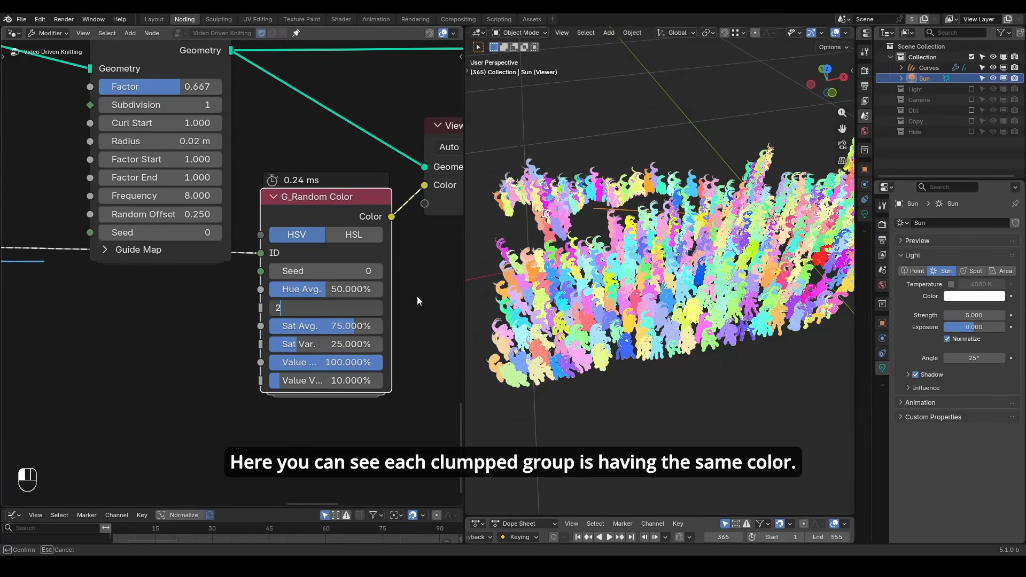
type("2")
key("Return")
left_click_drag(362, 289, 272, 289)
type("47")
- Store the random color as a Color attribute named C in a frame labelled Group Color, and delete the Viewer node
middle_click_drag(410, 291, 246, 347)
key("ctrl+a")
type("store")
key("Return")
left_click_drag(225, 305, 293, 196)
key("f")
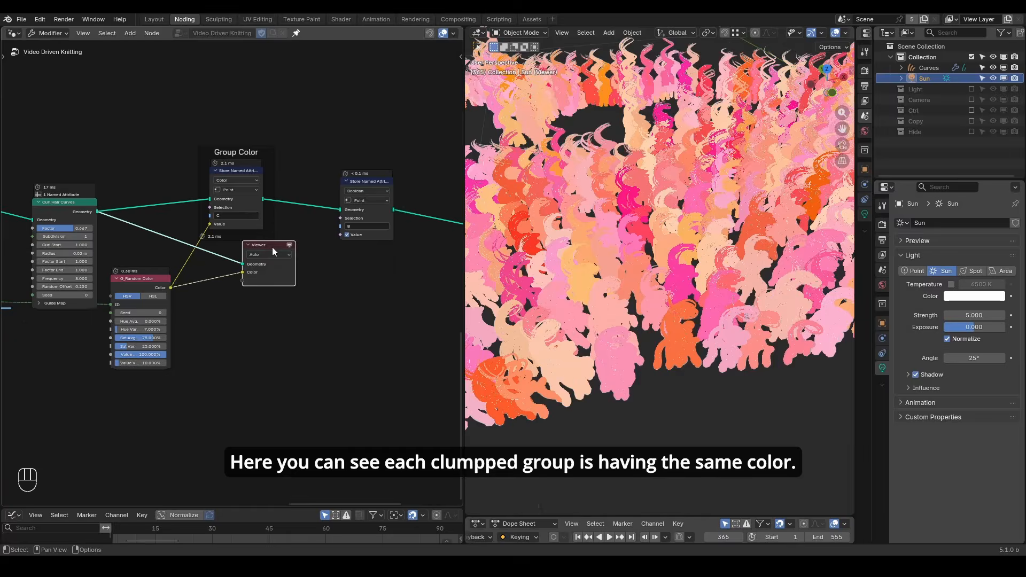
key("x")
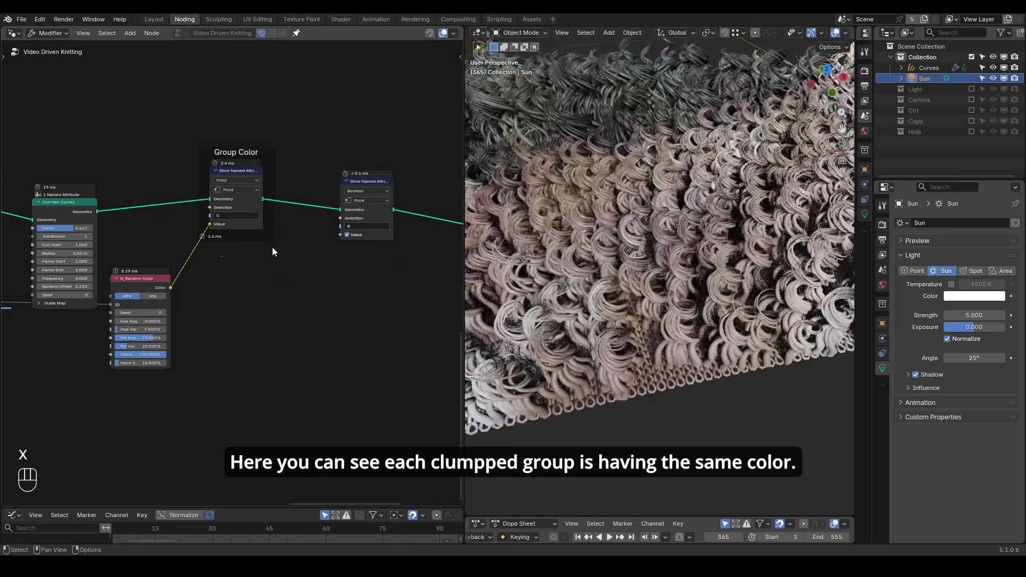
- Insert a G_Random Per Island node after the Group Color frame and frame it with the label Strand Variation
key("ctrl+a")
type("random per isla")
key("Return")
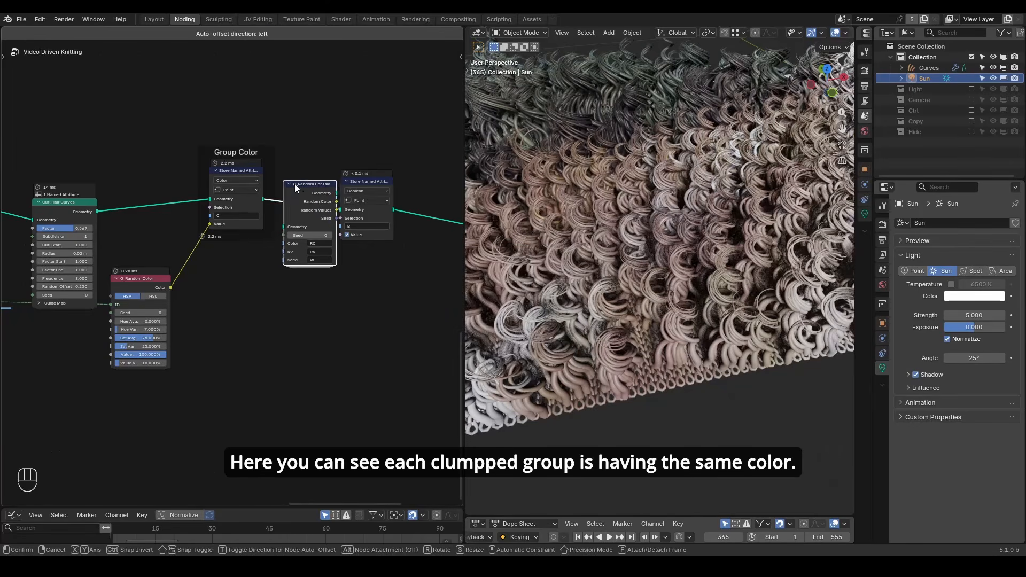
left_click(336, 196)
type("fStrand Variation")
key("Return")
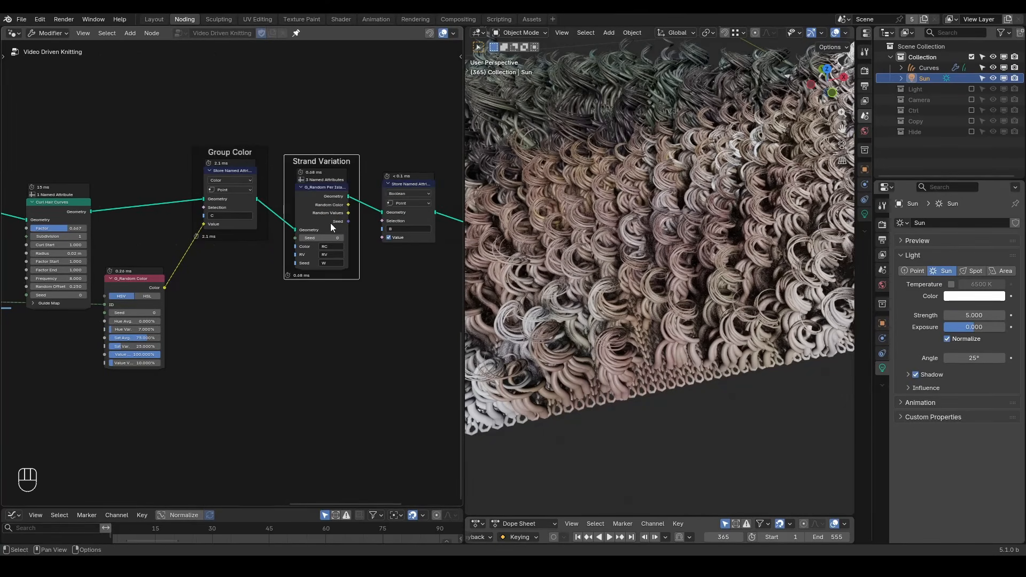
- Split the node editor, switch the new area to the Shader Editor and pin the curves' material
left_click_drag(4, 503, 20, 65)
left_click(14, 71)
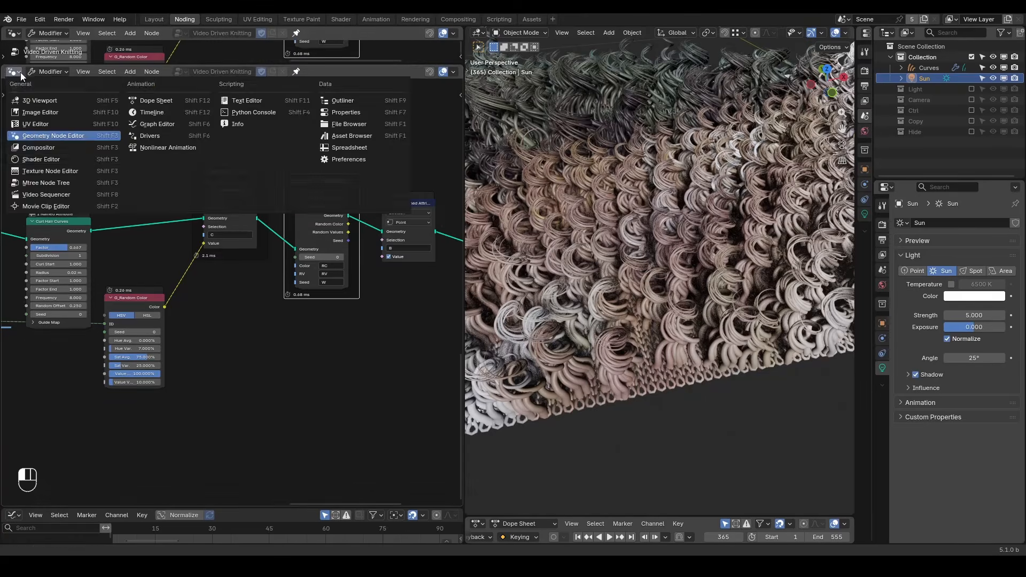
left_click(37, 149)
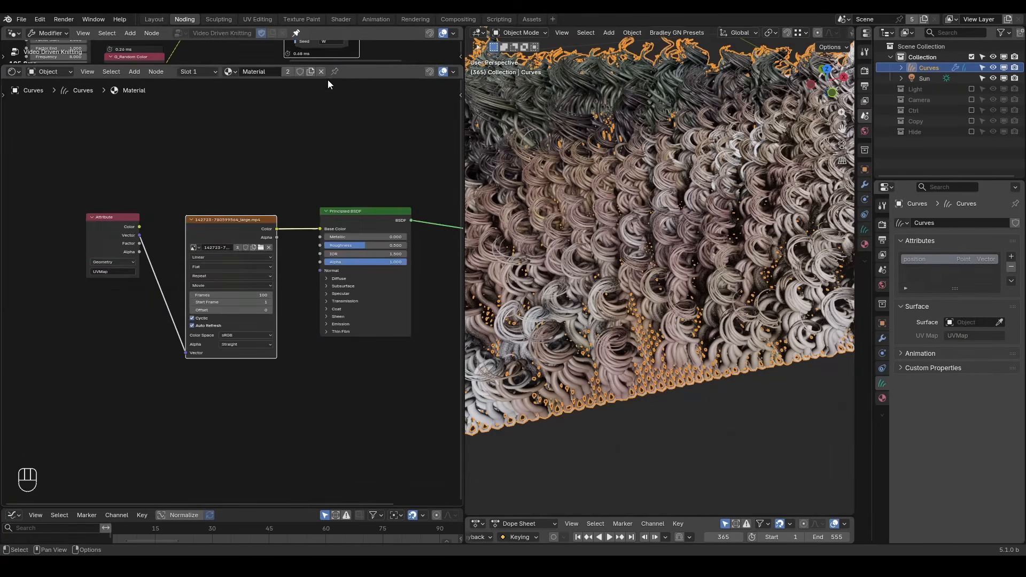
left_click(334, 71)
- Duplicate the Attribute node in the material, name its attribute B and preview its Factor output on the surface
scroll(236, 187, "up", 2)
key("g")
key("x")
key("shift+d")
left_click(181, 180)
type("B")
key("Return")
scroll(257, 208, "up", 3)
left_click(194, 207, "ctrl+shift")
middle_click_drag(722, 213, 590, 238)
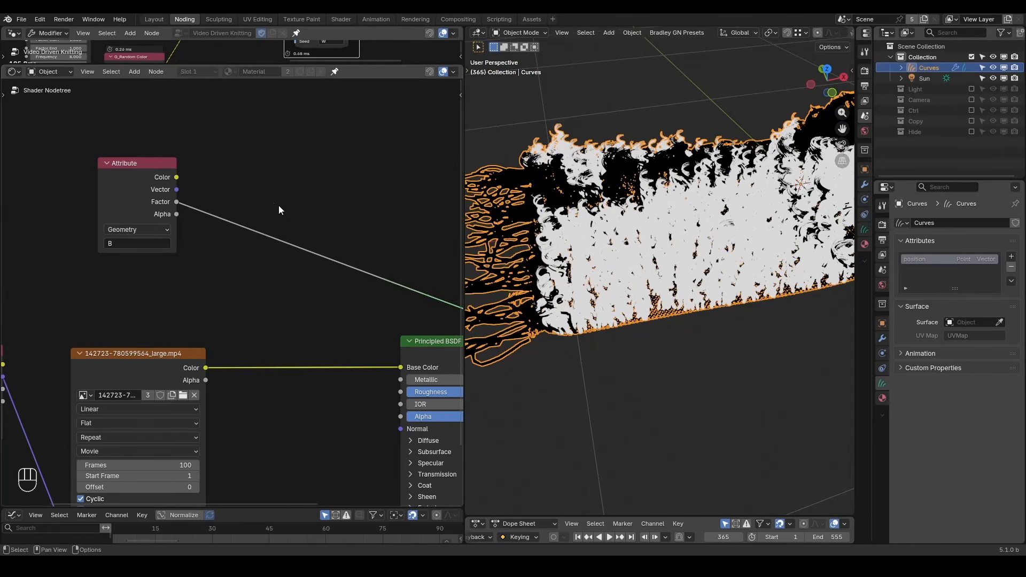
- Add a Mix Color node driven by the B attribute's Factor and set its A color to black
key("ctrl+a")
type("mix")
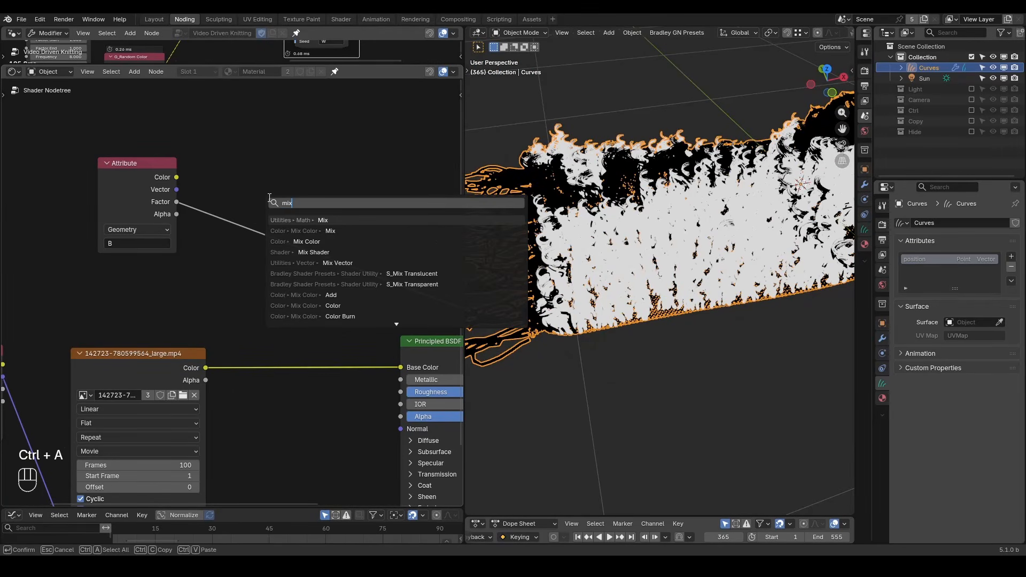
key("Return")
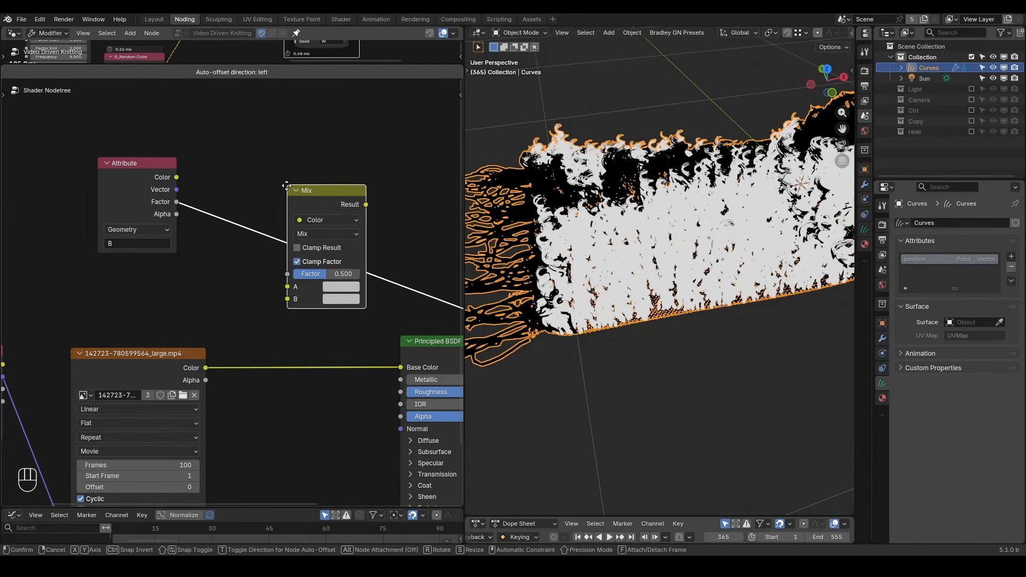
left_click(286, 186)
left_click_drag(287, 288, 289, 272)
left_click(342, 283)
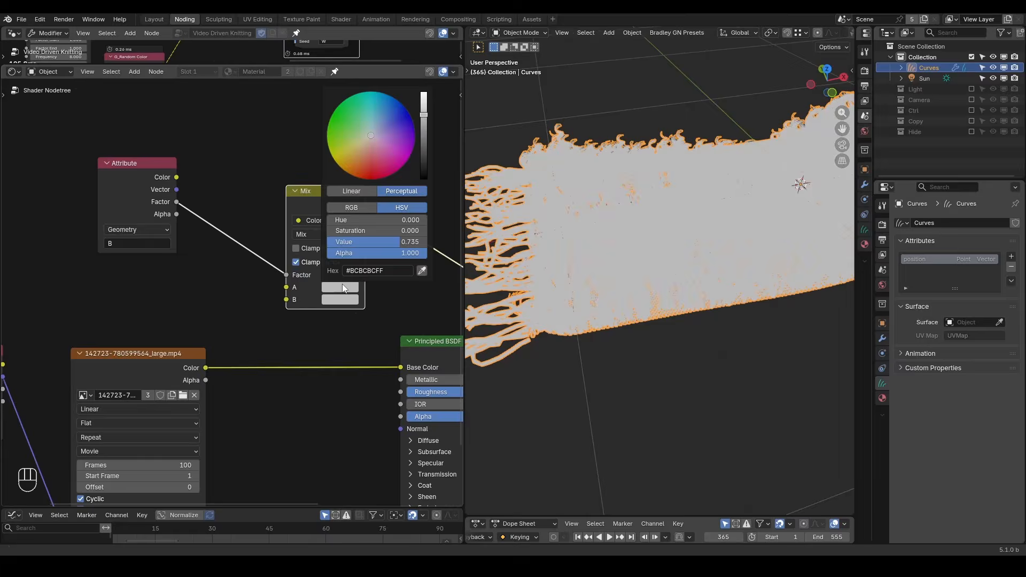
left_click_drag(421, 142, 422, 184)
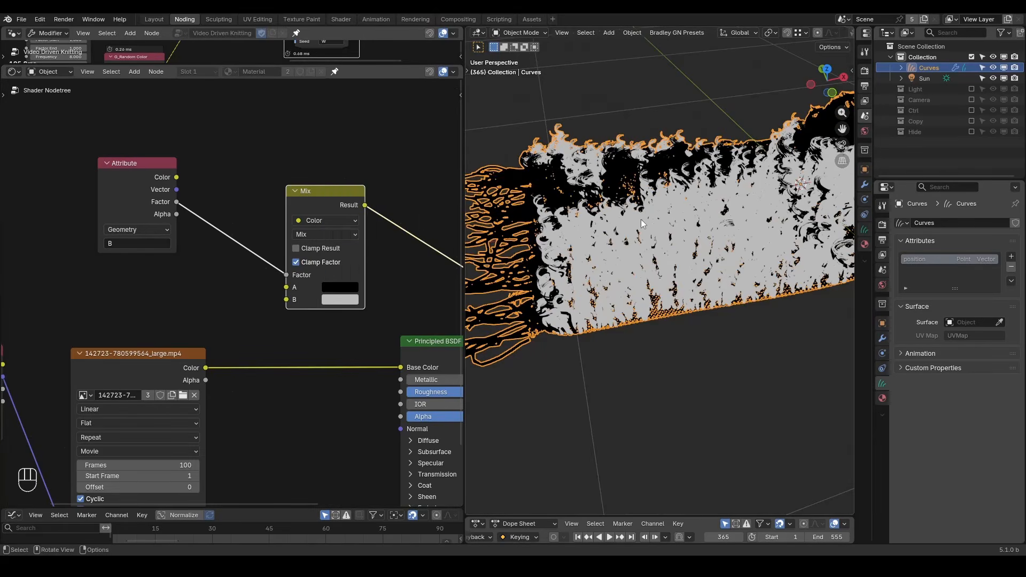
- Link the video texture's color to the Mix node's A, feed the Result into Base Color and preview the Principled BSDF
left_click_drag(205, 368, 287, 287)
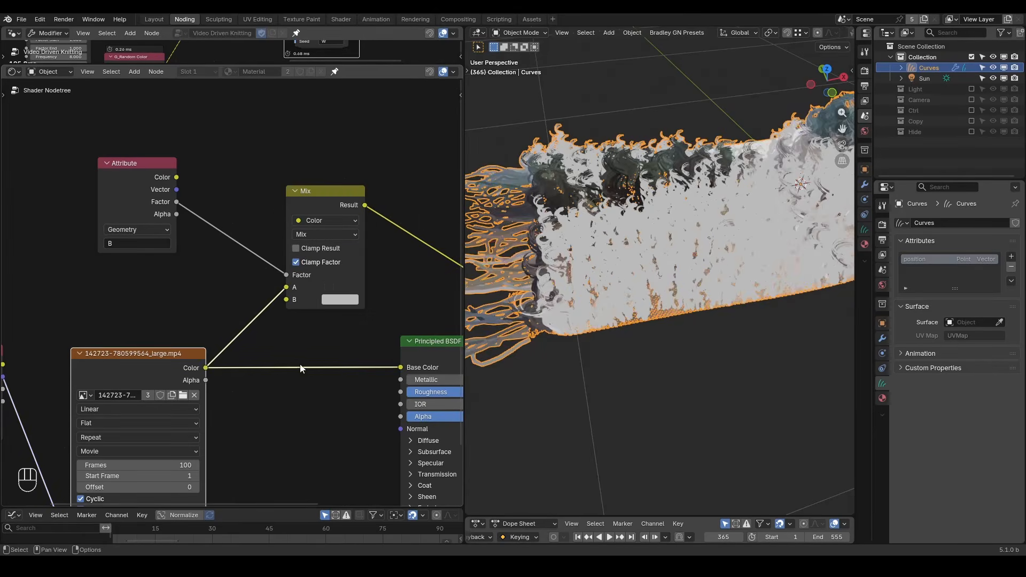
scroll(301, 369, "down", 2)
left_click_drag(293, 170, 321, 298)
left_click(364, 284, "ctrl+shift")
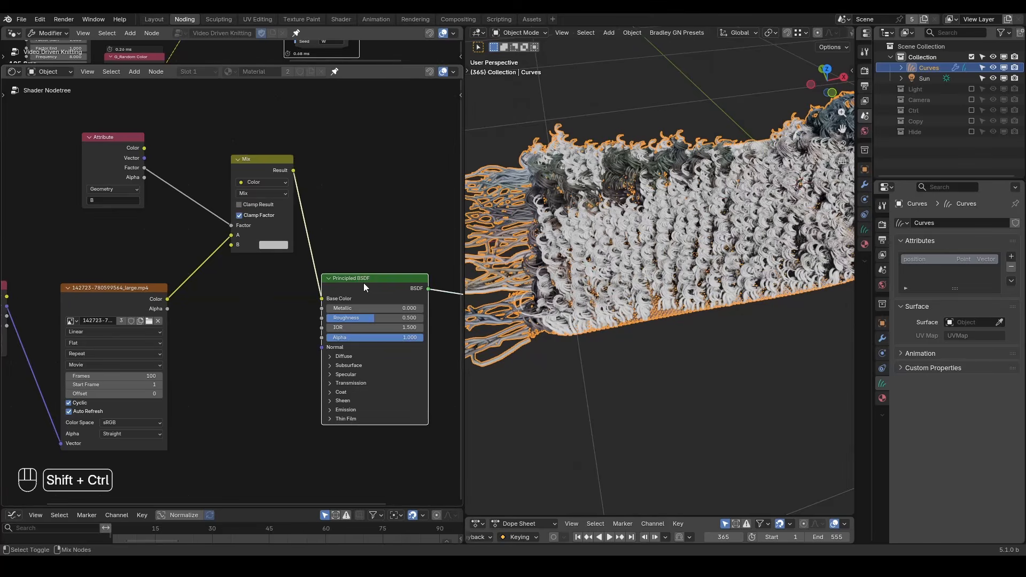
- Make room in the shader tree, then duplicate the UVMap Attribute node below the video texture and name its attribute C
middle_click_drag(206, 306, 316, 259)
left_click_drag(316, 259, 107, 289)
key("g")
left_click(8, 238)
middle_click_drag(154, 195, 247, 171)
left_click_drag(248, 171, 225, 169)
middle_click_drag(310, 221, 277, 218)
left_click(277, 218)
key("ctrl+a")
left_click(47, 177)
key("shift+d")
left_click(147, 339)
left_click(153, 389)
type("C")
key("Return")
- Duplicate the C Attribute node and name the copy's attribute RC
key("shift+d")
left_click(235, 437)
left_click(217, 462)
type("RC")
key("Return")
- Add an S_Random Color node, link C to Color and RC to Random Values, and feed its output into the Mix node's B
key("ctrl+a")
type("random color")
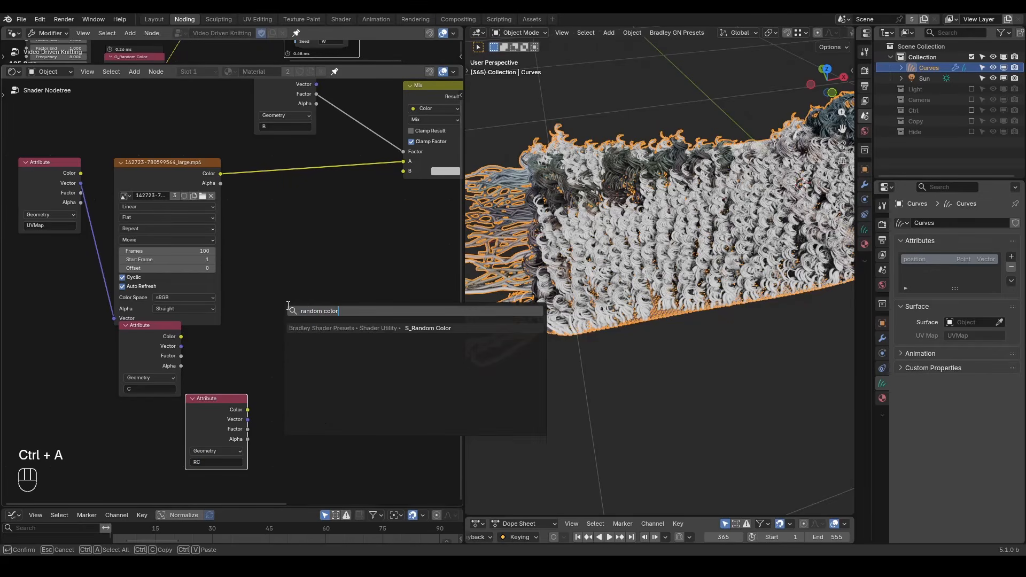
key("Return")
left_click(307, 286)
left_click_drag(181, 336, 293, 302)
left_click_drag(247, 409, 293, 312)
left_click_drag(365, 292, 404, 171)
scroll(377, 290, "up", 2)
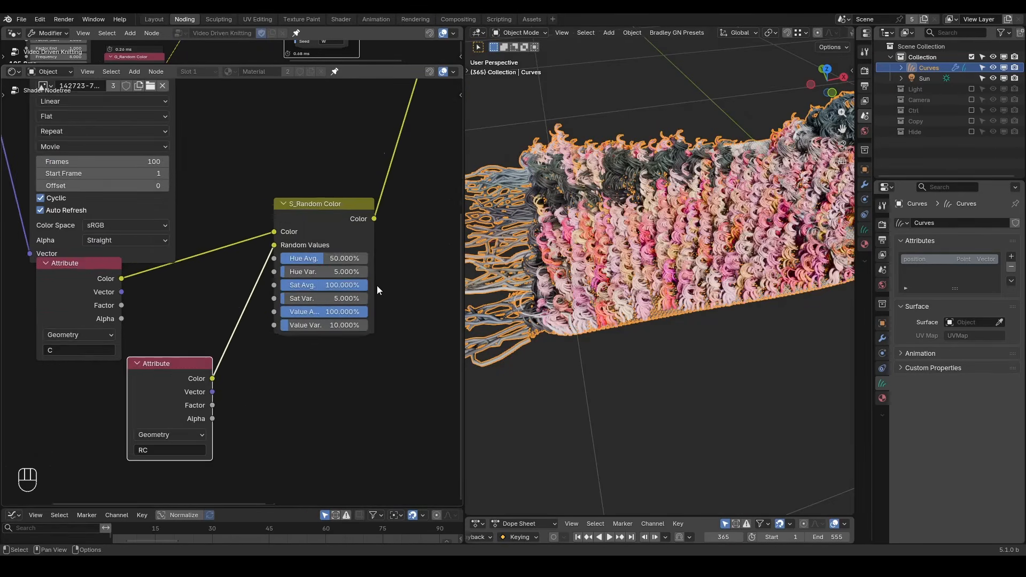
scroll(377, 285, "up", 1)
left_click_drag(178, 371, 211, 287)
- Set the S_Random Color node's hue variation to 0% to compare the strands, and restore it to 5%
scroll(668, 297, "up", 5)
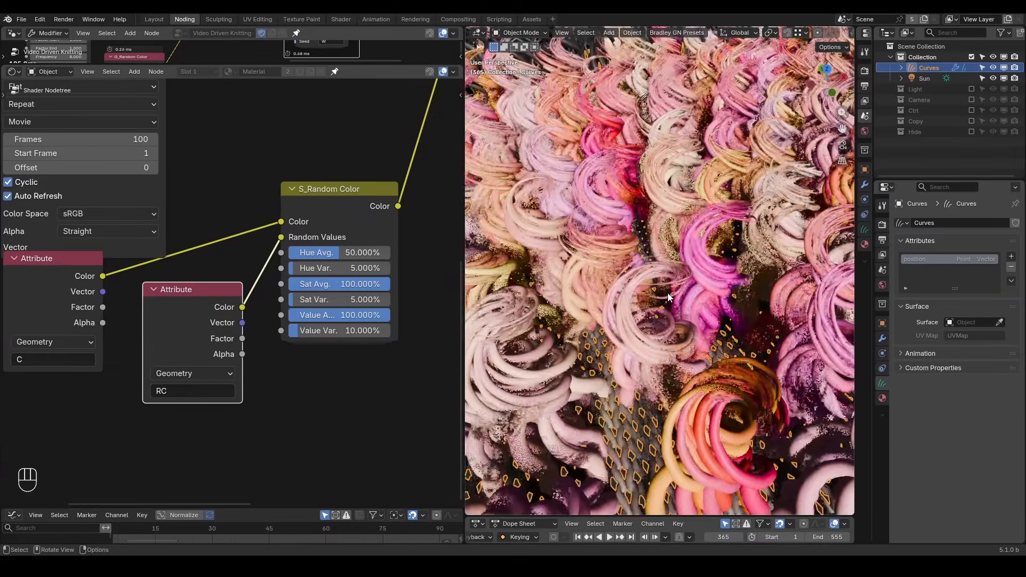
middle_click_drag(670, 301, 586, 272)
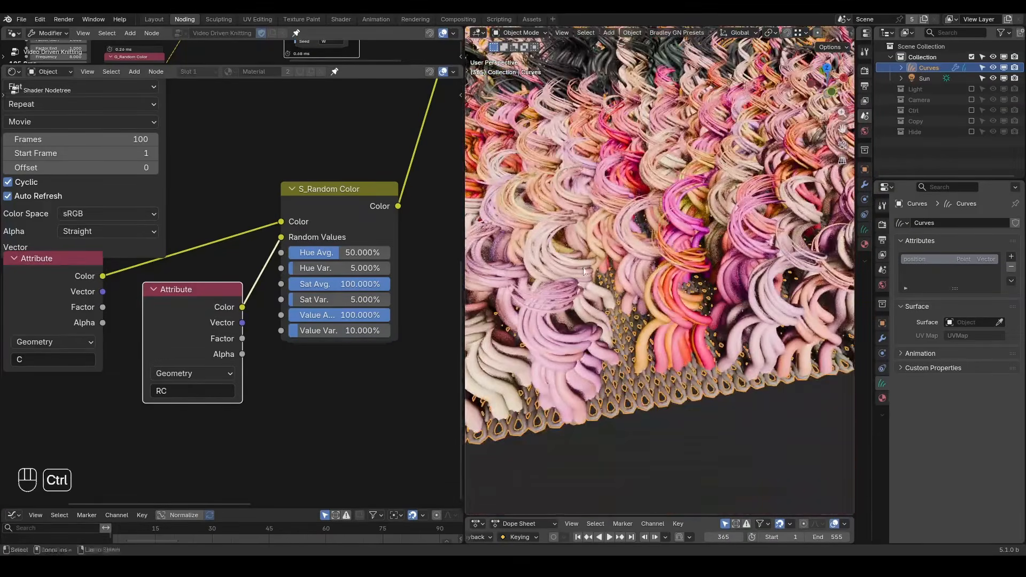
left_click_drag(362, 272, 289, 272)
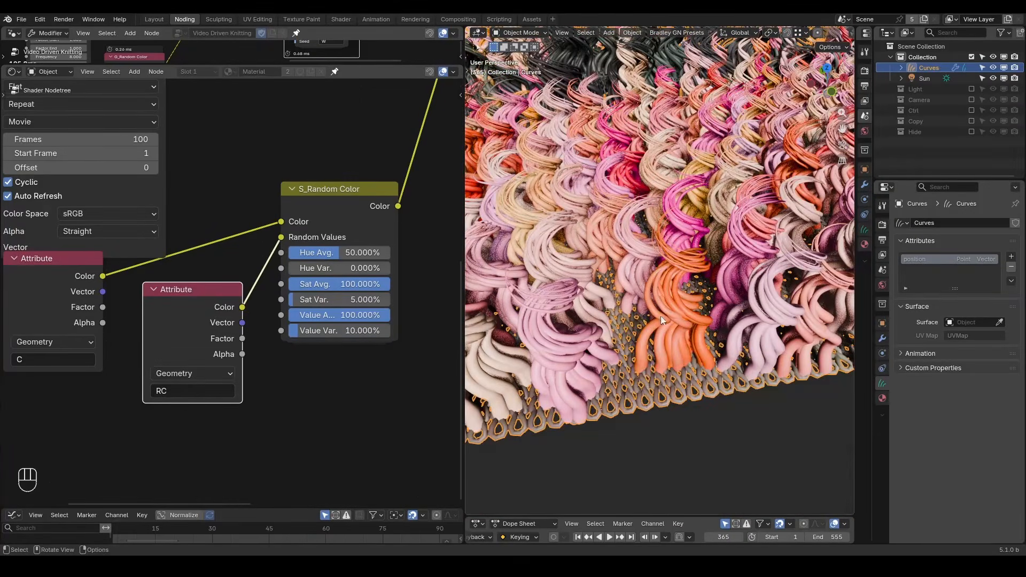
mouse_move(321, 268)
left_mouse_down()
mouse_move(345, 268)
mouse_move(301, 268)
left_mouse_up()
left_click(301, 269)
type("5")
key("Return")
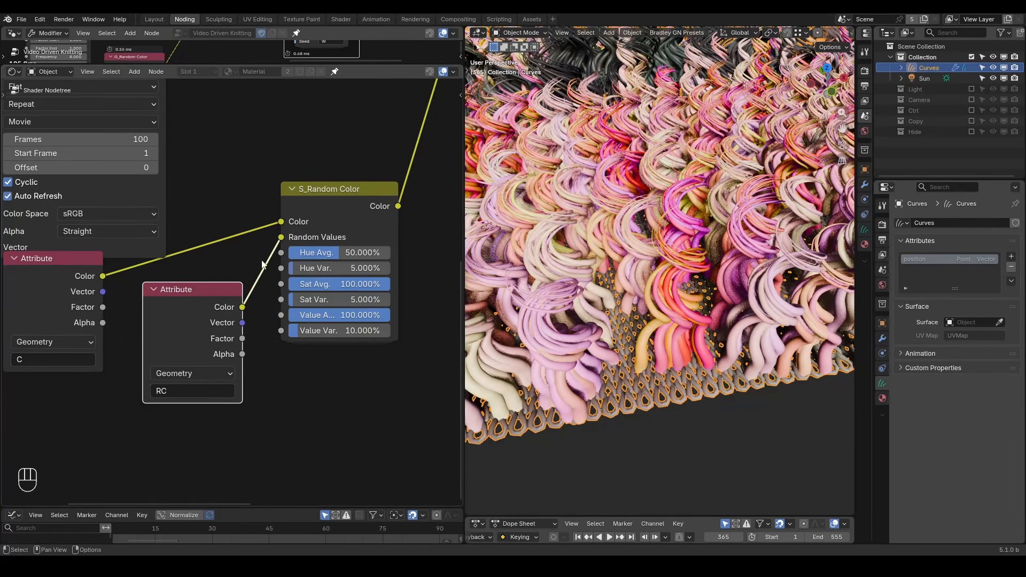
- Circle the pink clumps in the rug's upper corner with an annotation stroke, then erase the annotation
scroll(672, 264, "down", 7)
mouse_move(673, 264)
middle_mouse_down("shift")
mouse_move(684, 273)
mouse_move(669, 300)
mouse_move(680, 297)
middle_mouse_up("shift")
scroll(671, 288, "down", 2)
scroll(674, 285, "down", 2)
scroll(669, 300, "down", 1)
scroll(679, 291, "down", 1)
mouse_move(553, 219)
left_mouse_down()
mouse_move(540, 251)
mouse_move(544, 219)
left_mouse_up()
key("d")
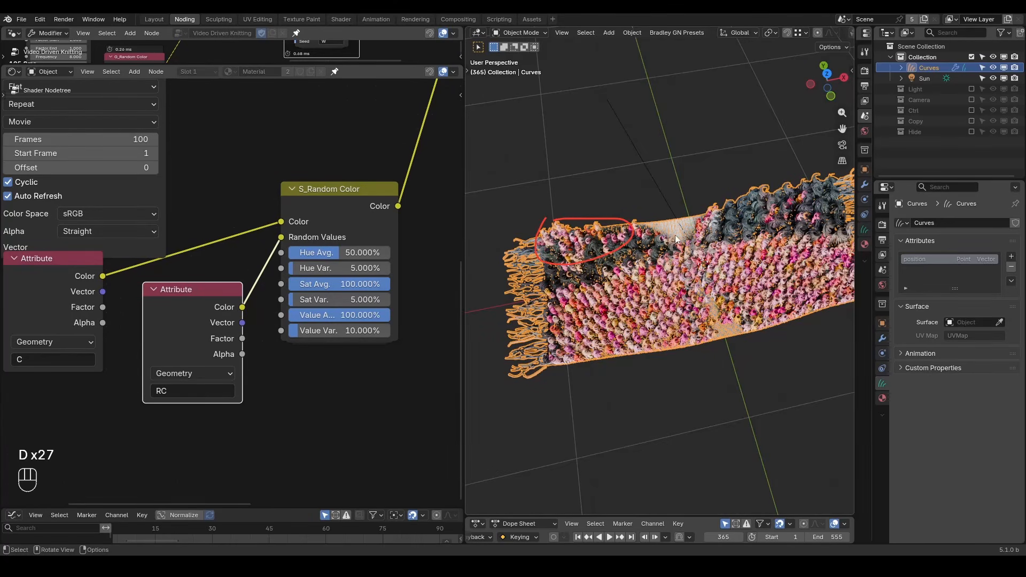
mouse_move(684, 262)
left_mouse_down()
mouse_move(683, 355)
mouse_move(684, 259)
left_mouse_up()
mouse_move(631, 222)
right_mouse_down()
mouse_move(623, 212)
mouse_move(678, 291)
mouse_move(695, 348)
right_mouse_up()
- Enlarge the Geometry Node Editor to show the whole Video Driven Knitting node tree, and deselect the curves
scroll(219, 155, "down", 7)
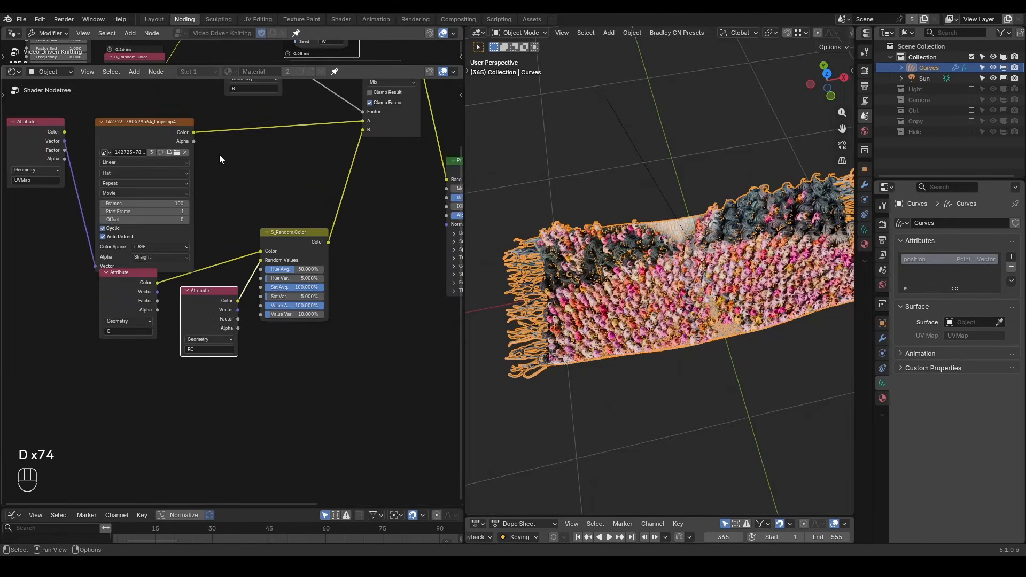
left_click_drag(223, 66, 224, 308)
scroll(202, 156, "down", 5)
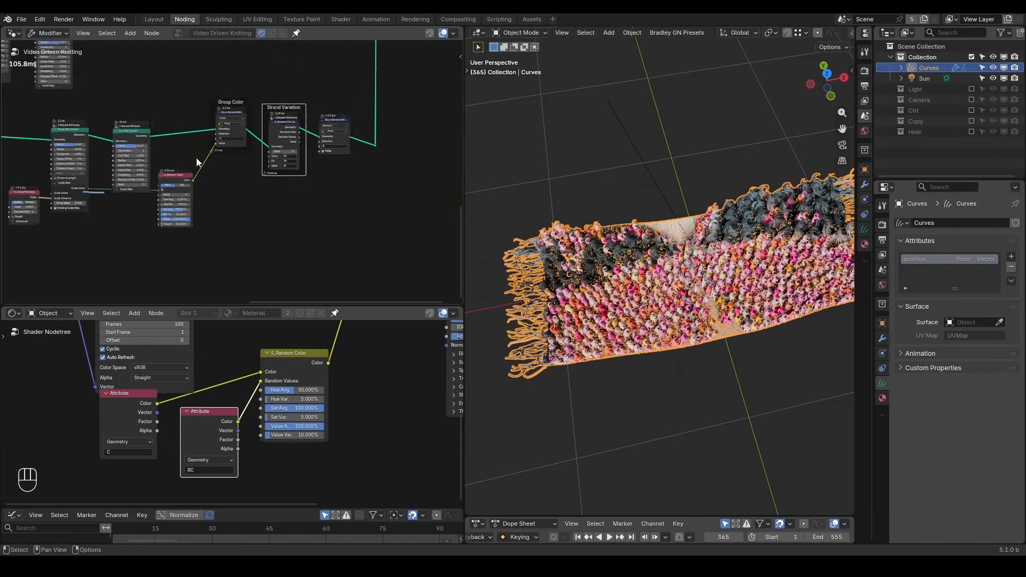
middle_click_drag(156, 133, 284, 229)
scroll(282, 224, "down", 2)
left_click_drag(199, 68, 43, 184)
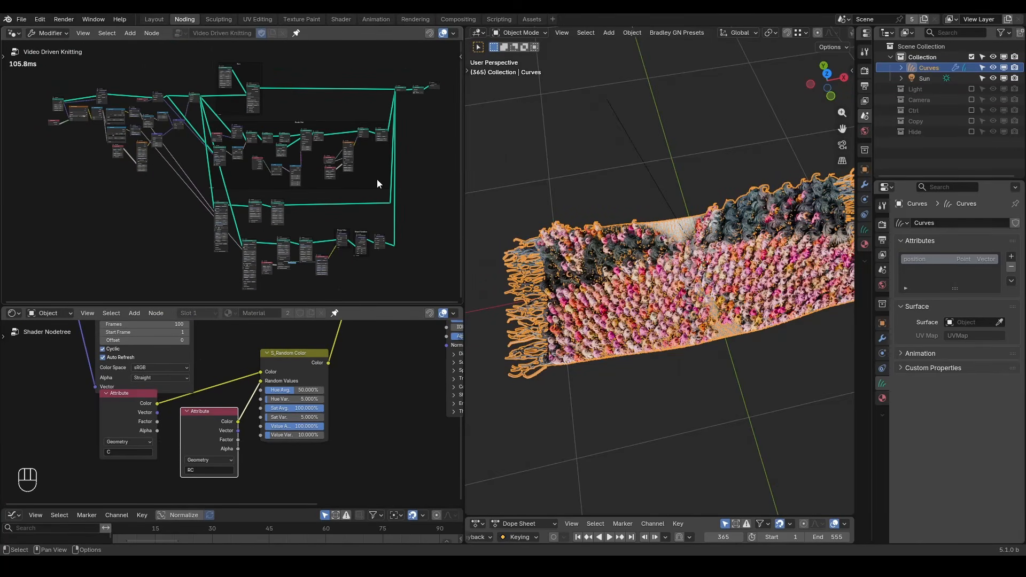
left_click(623, 188)
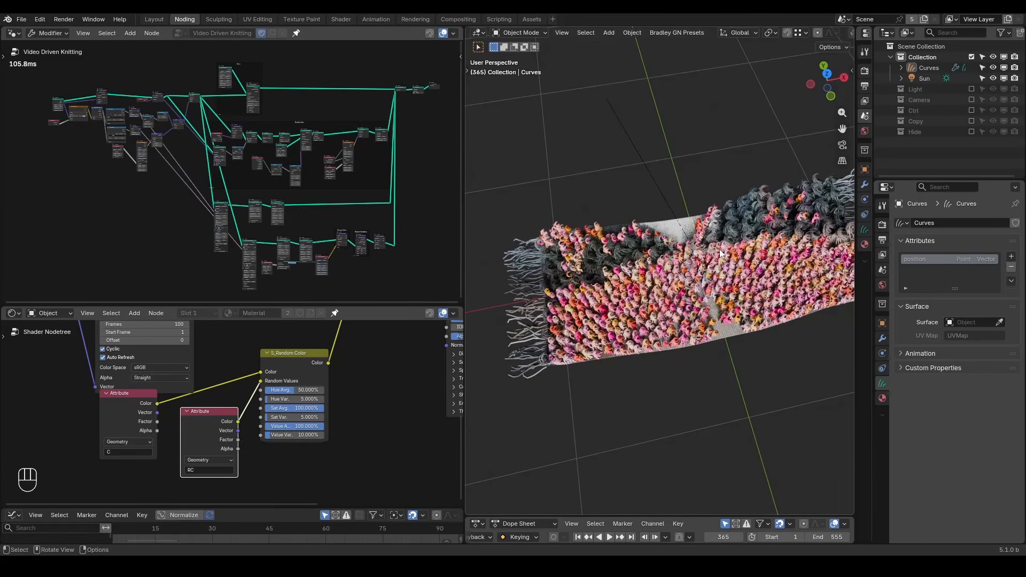
scroll(321, 183, "up", 3)
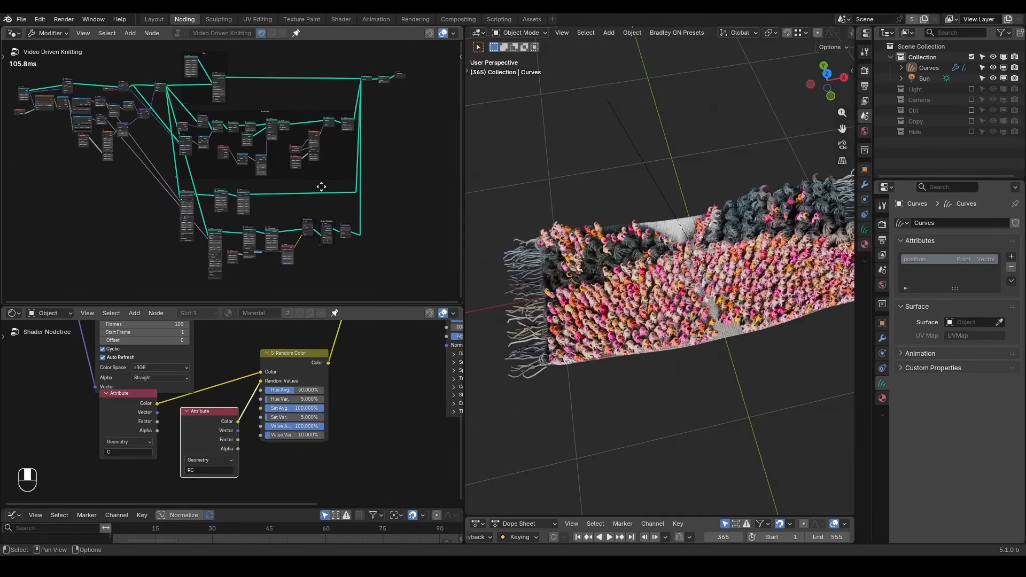